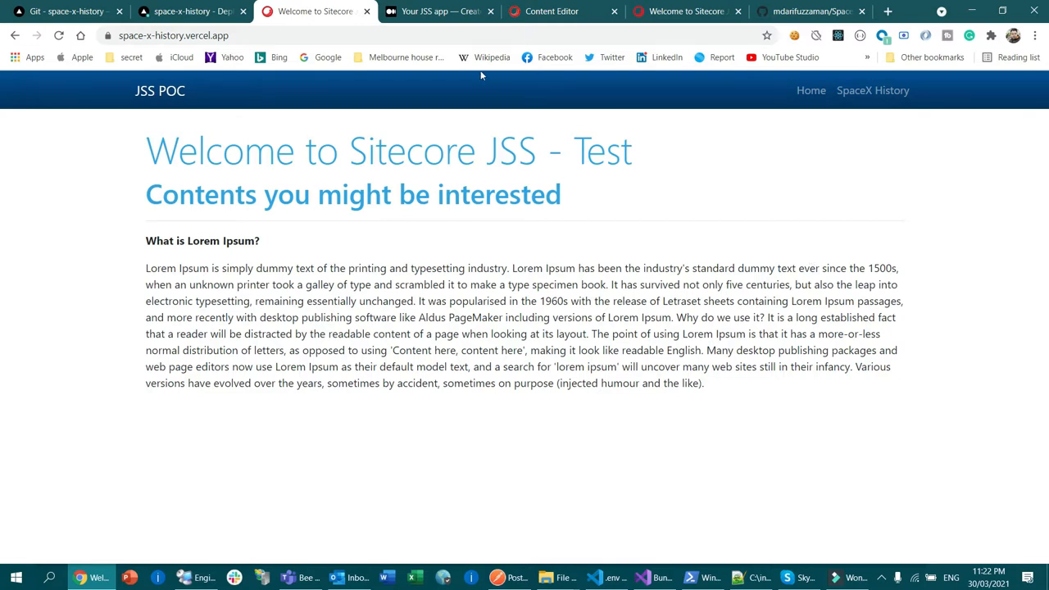
Step: Go from the space-x-history project's Git settings on Vercel to the account dashboard
click(66, 12)
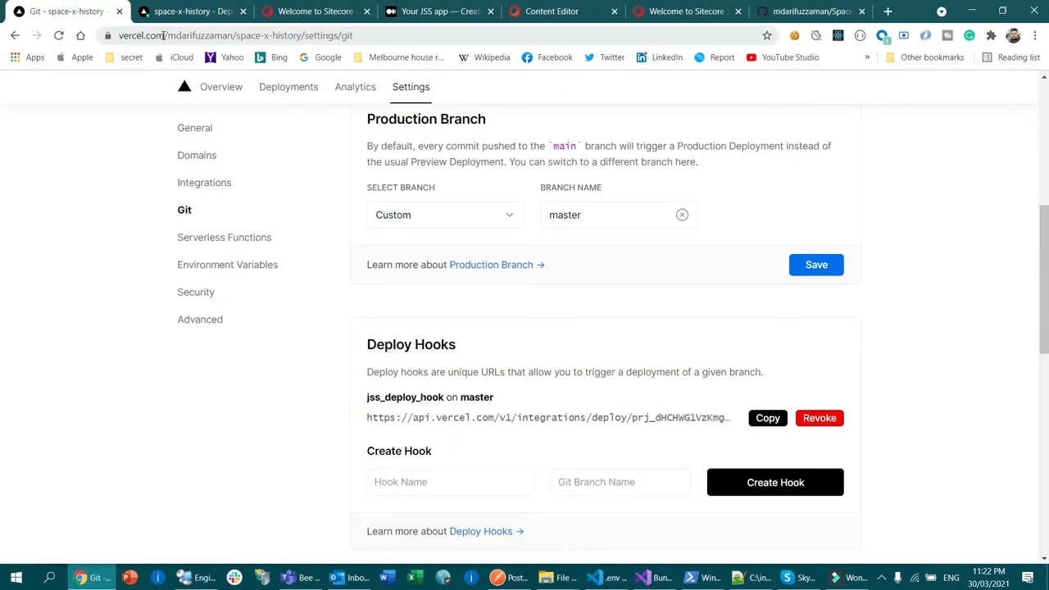
scroll(678, 195, up, 5)
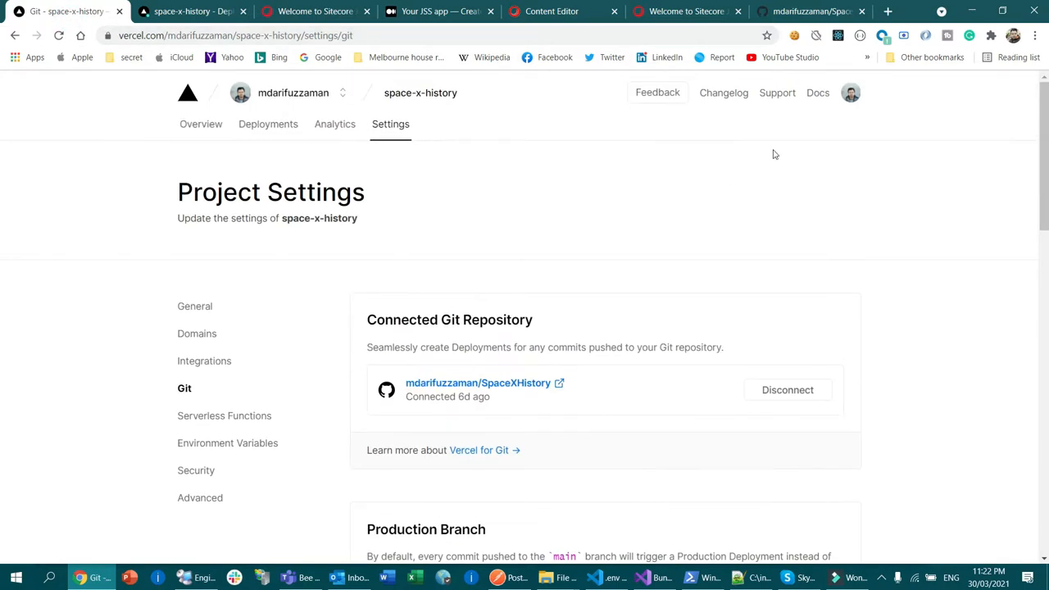
click(850, 94)
click(746, 130)
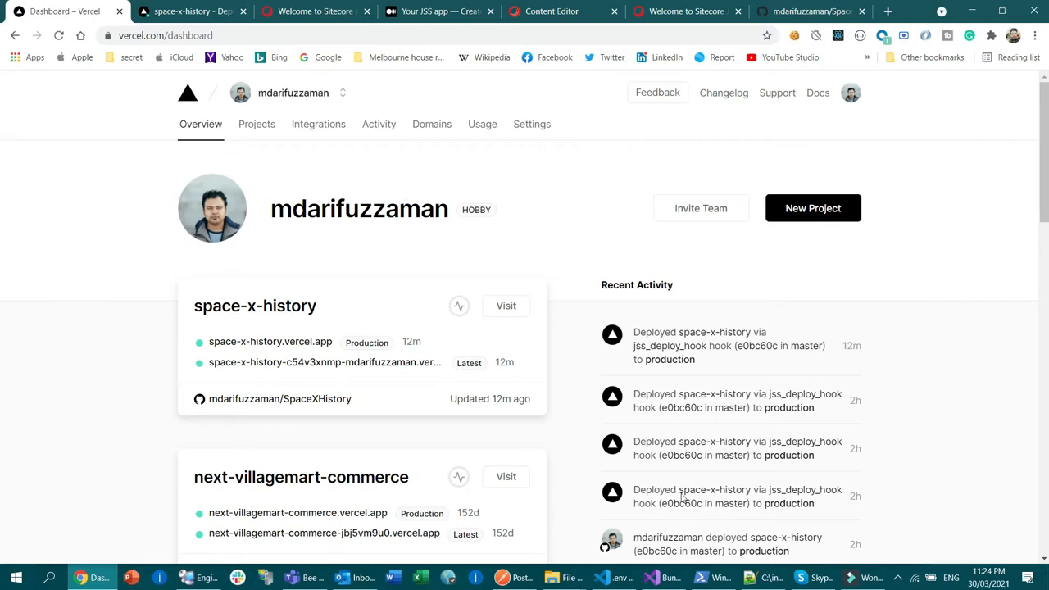
Step: Switch to Visual Studio Code to check the SITECORE_API_HOST entry in the .env file, and return to Chrome
click(621, 578)
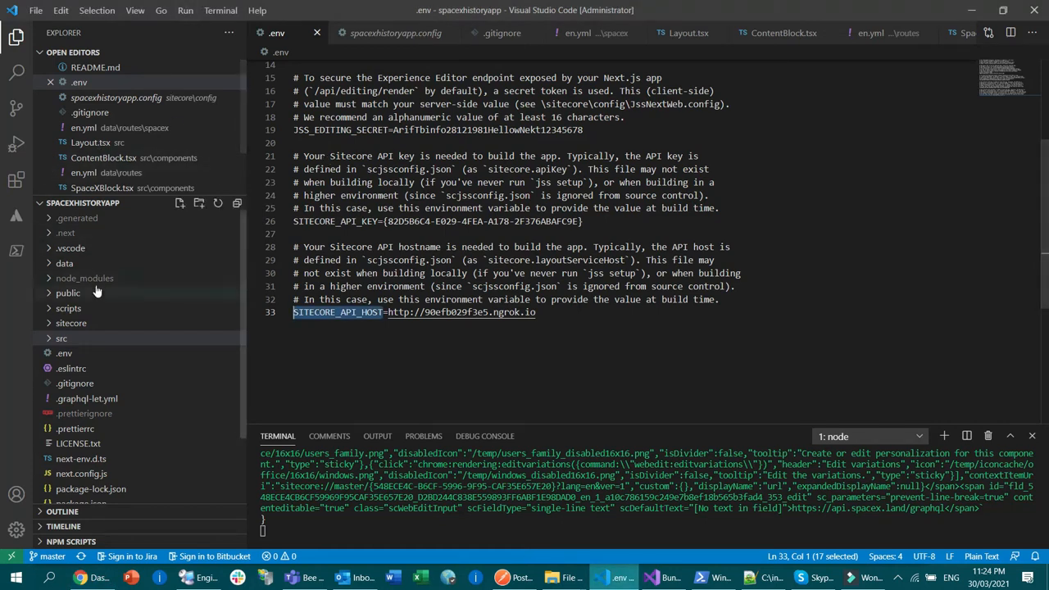
click(587, 323)
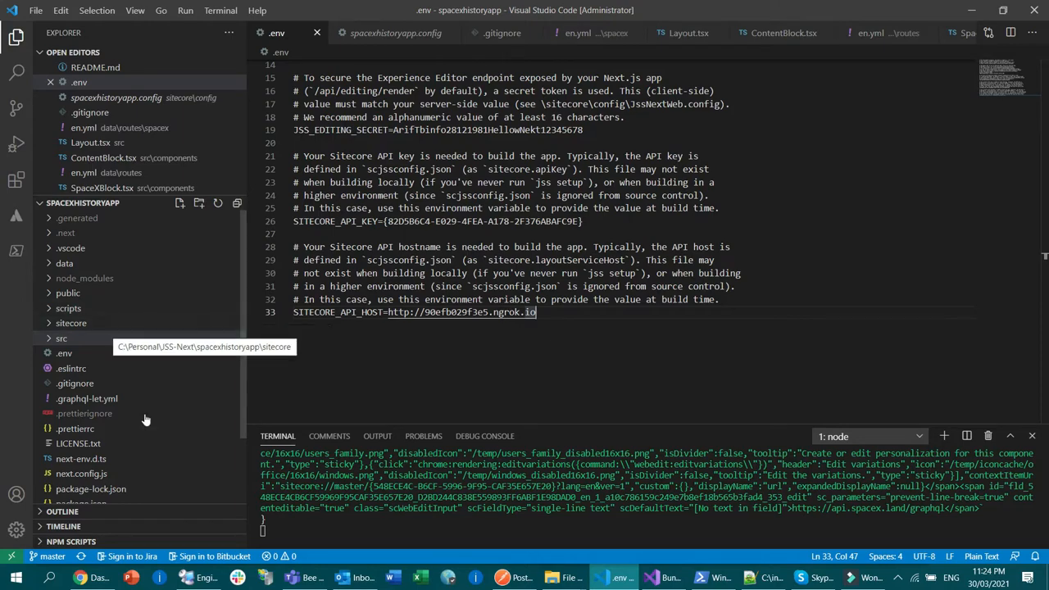
click(99, 578)
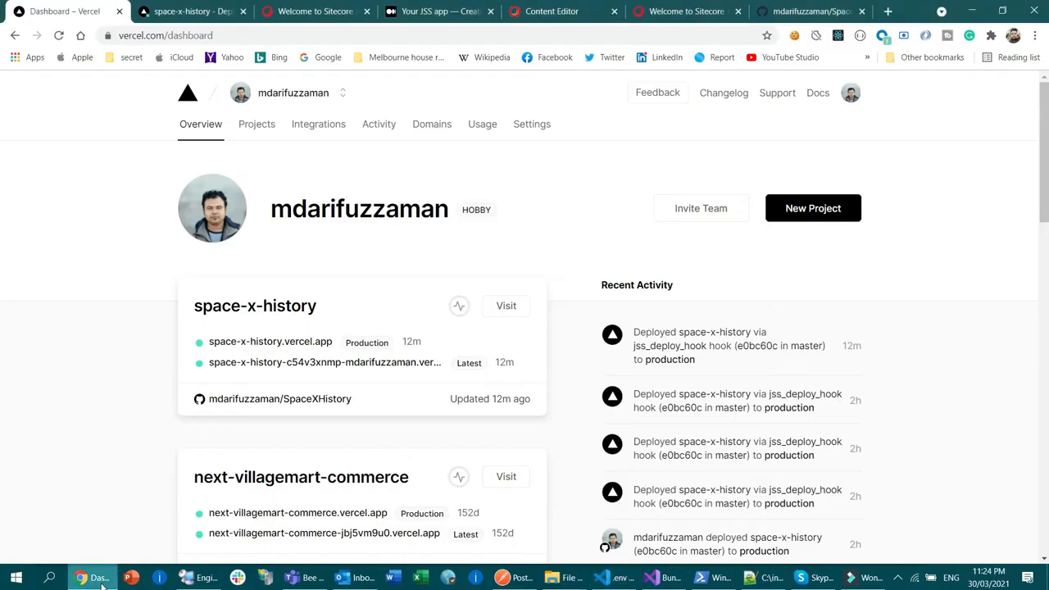
Step: Reload the deployed home page at space-x-history.vercel.app and highlight its title, subheading and body text for review
click(303, 11)
click(59, 35)
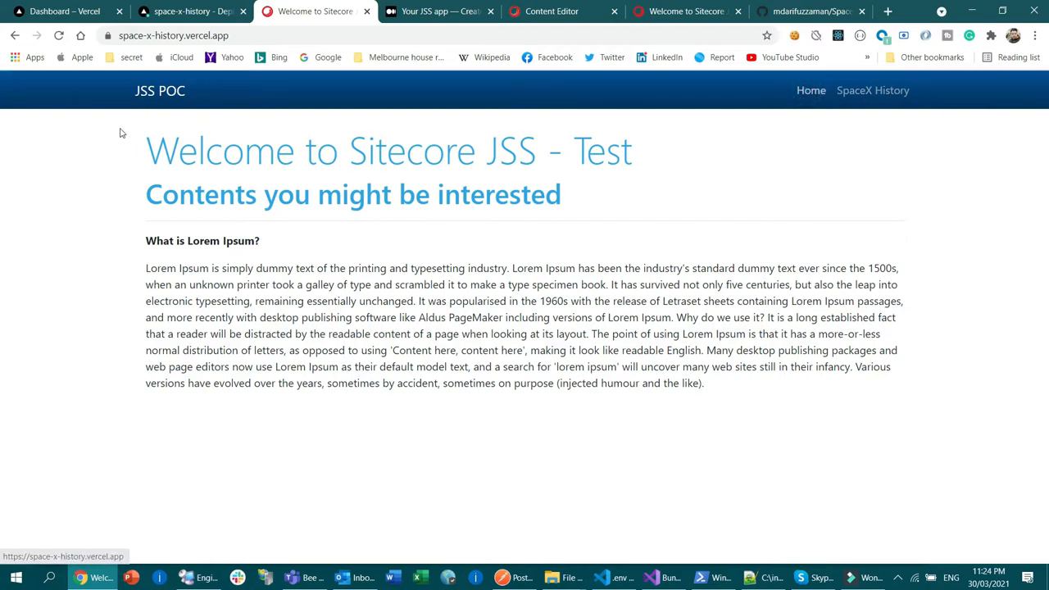
drag(153, 157, 651, 165)
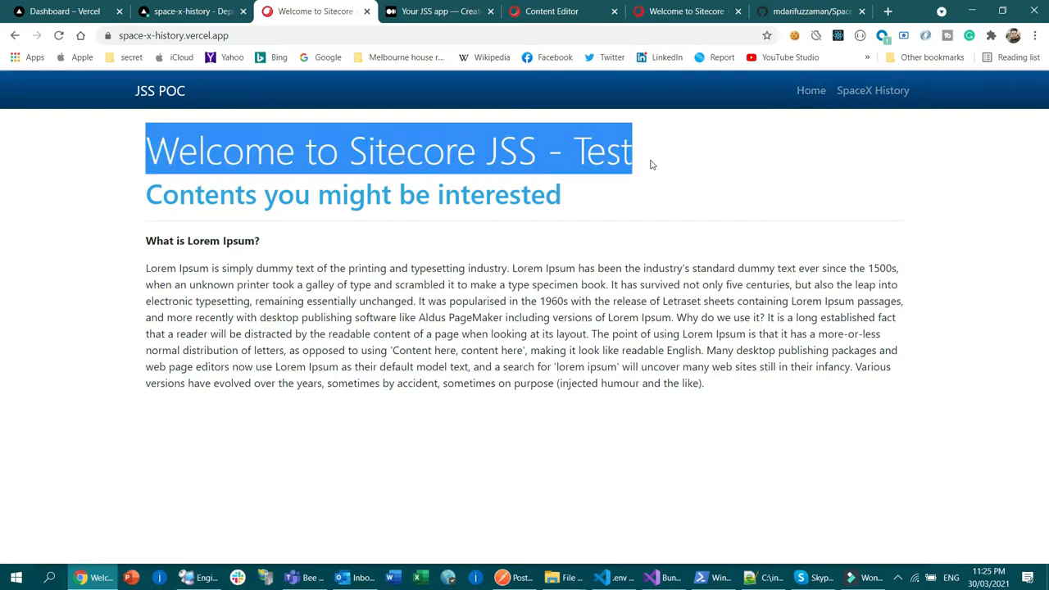
click(492, 407)
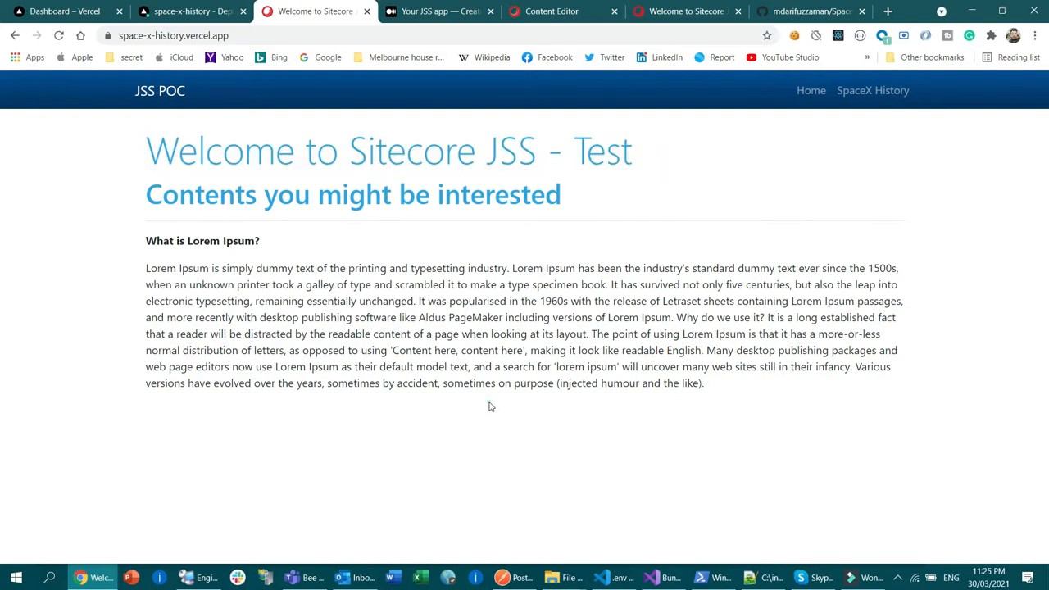
drag(152, 151, 665, 155)
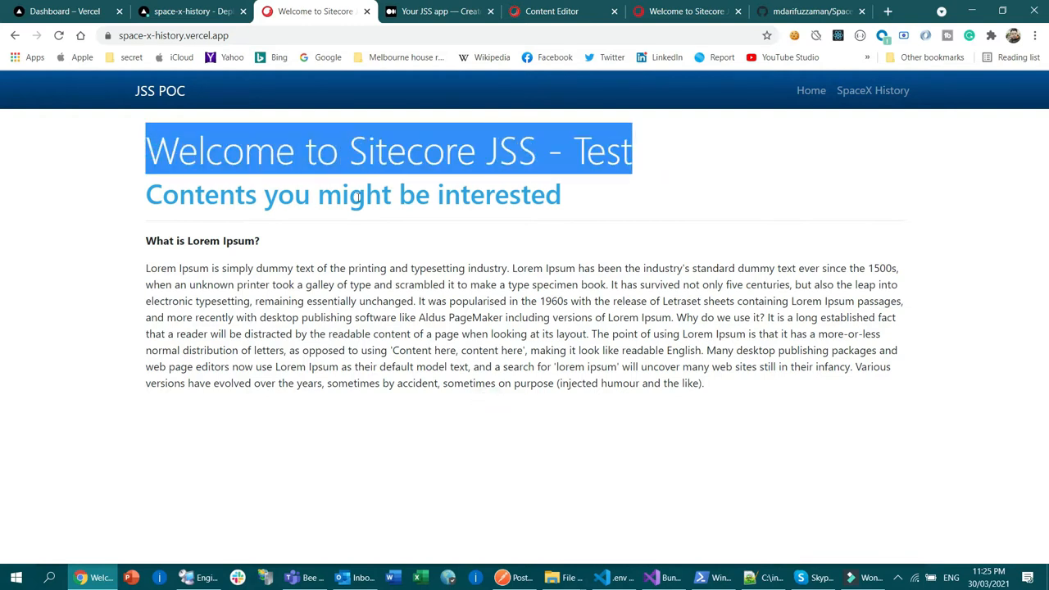
drag(146, 199, 664, 348)
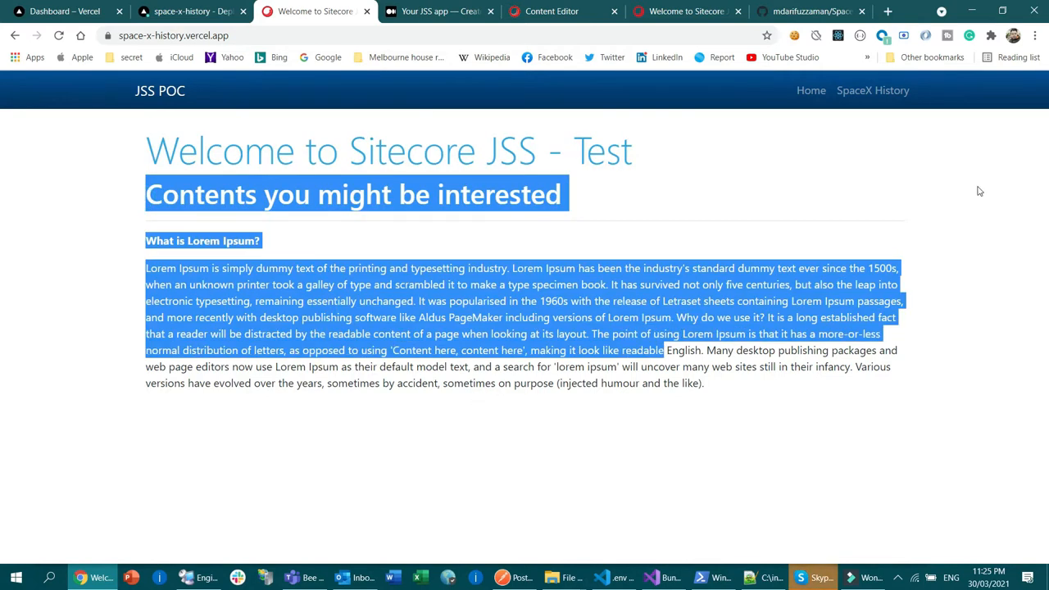
Step: Open the SpaceX History page of the deployed site and look through its launch cards
click(878, 108)
click(872, 96)
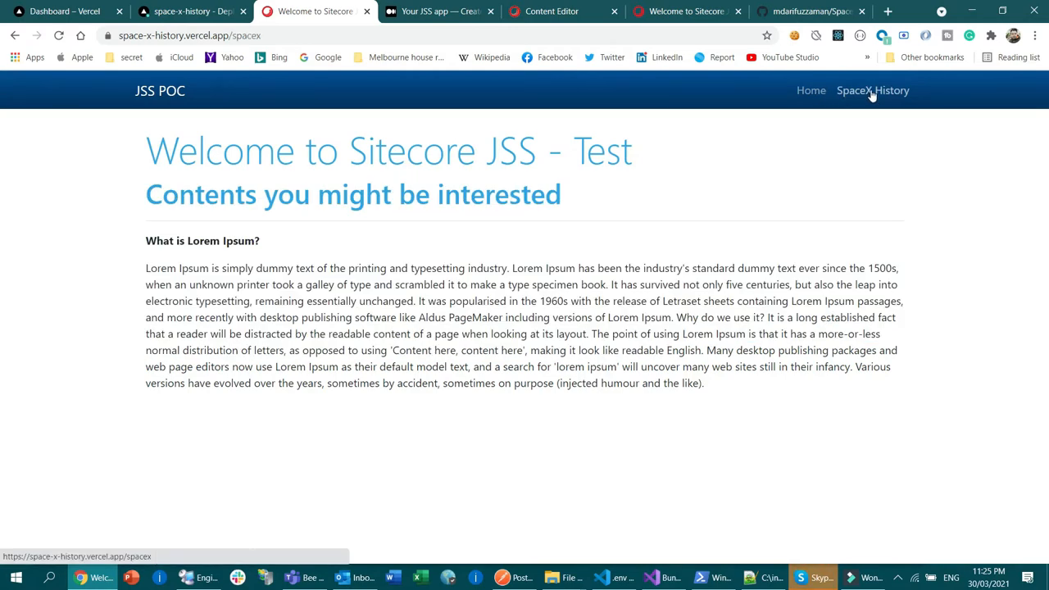
scroll(503, 276, down, 10)
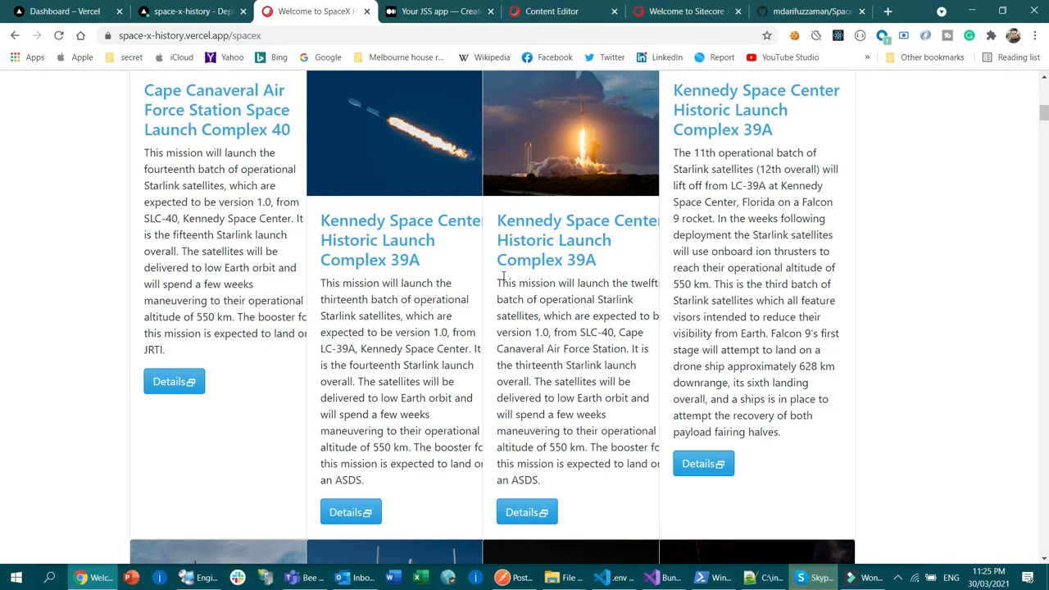
scroll(503, 276, down, 4)
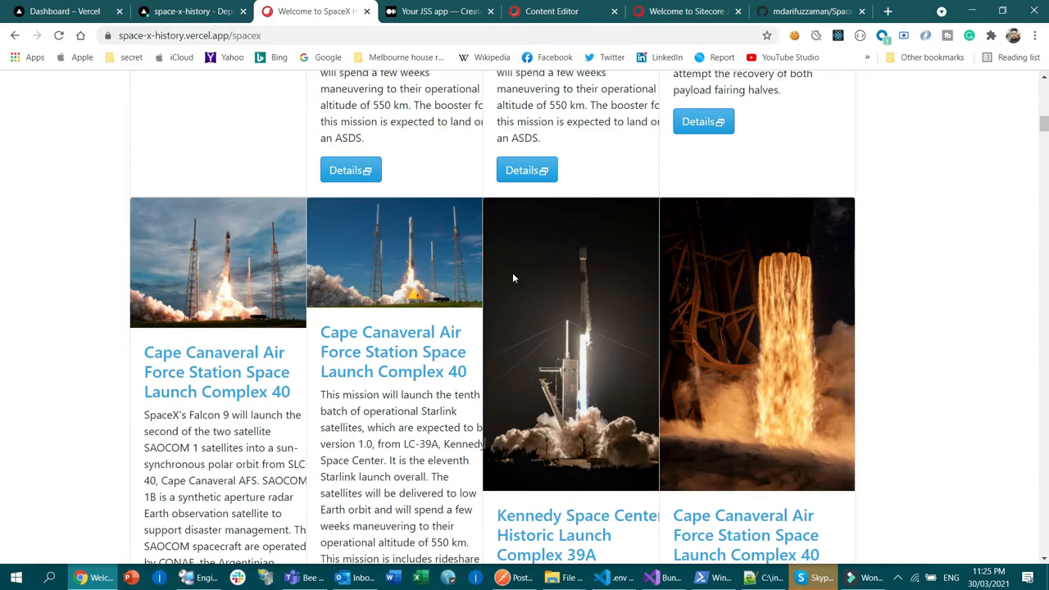
scroll(514, 275, down, 5)
scroll(569, 305, up, 19)
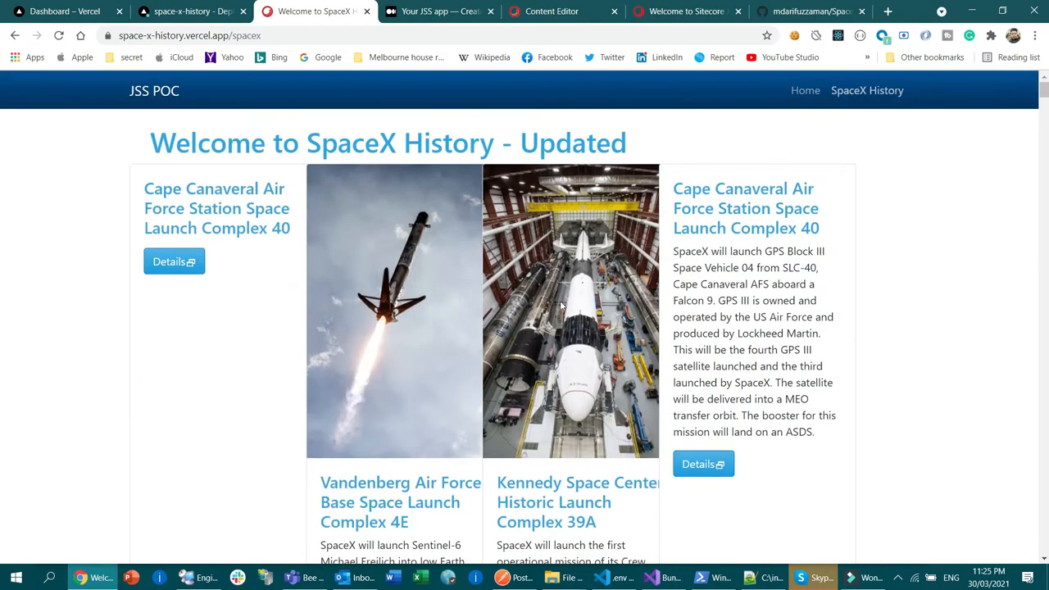
Step: Switch repeatedly between the site's Home and SpaceX History pages to check the navigation, finishing on Home
click(806, 90)
click(867, 90)
click(810, 92)
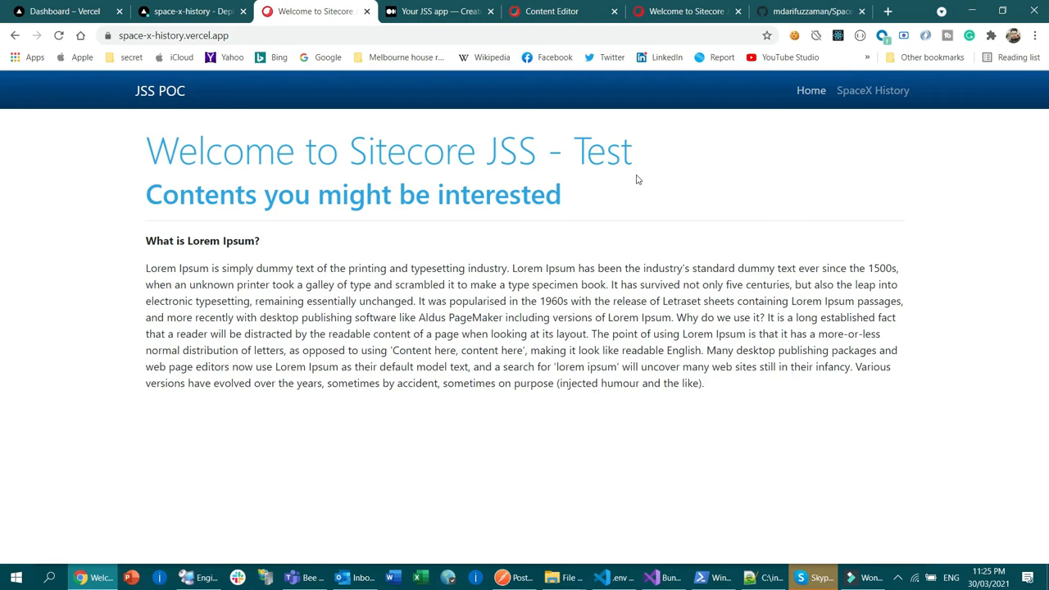
click(858, 95)
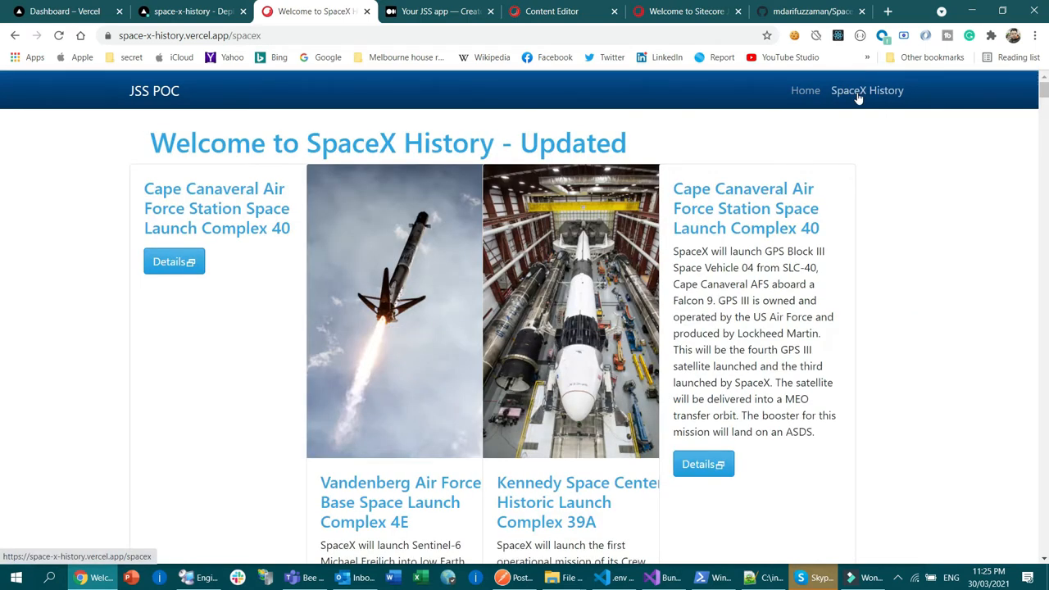
click(804, 95)
click(859, 96)
scroll(799, 232, down, 10)
scroll(799, 233, up, 10)
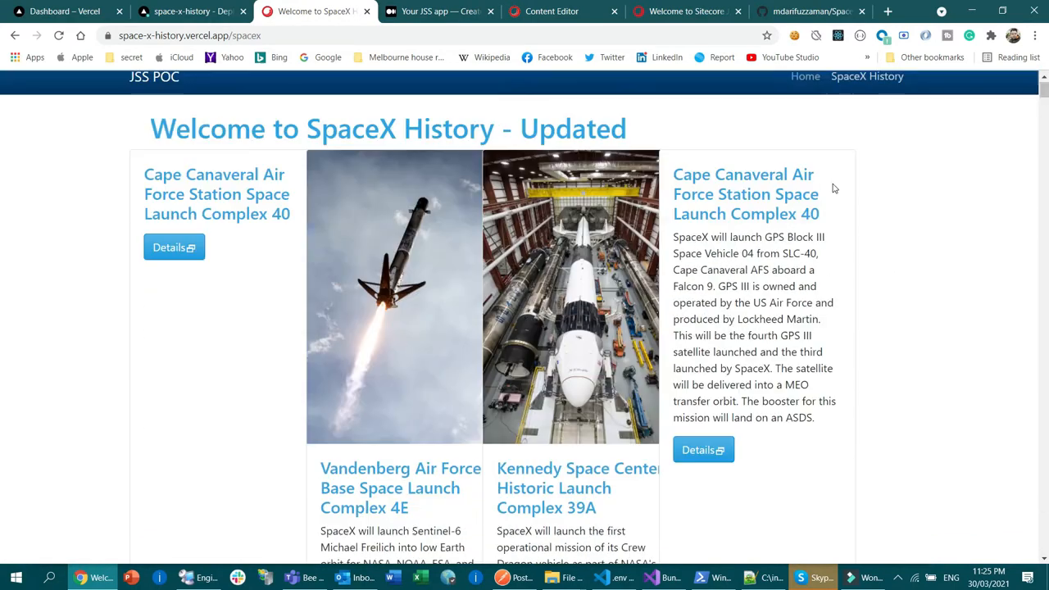
click(806, 94)
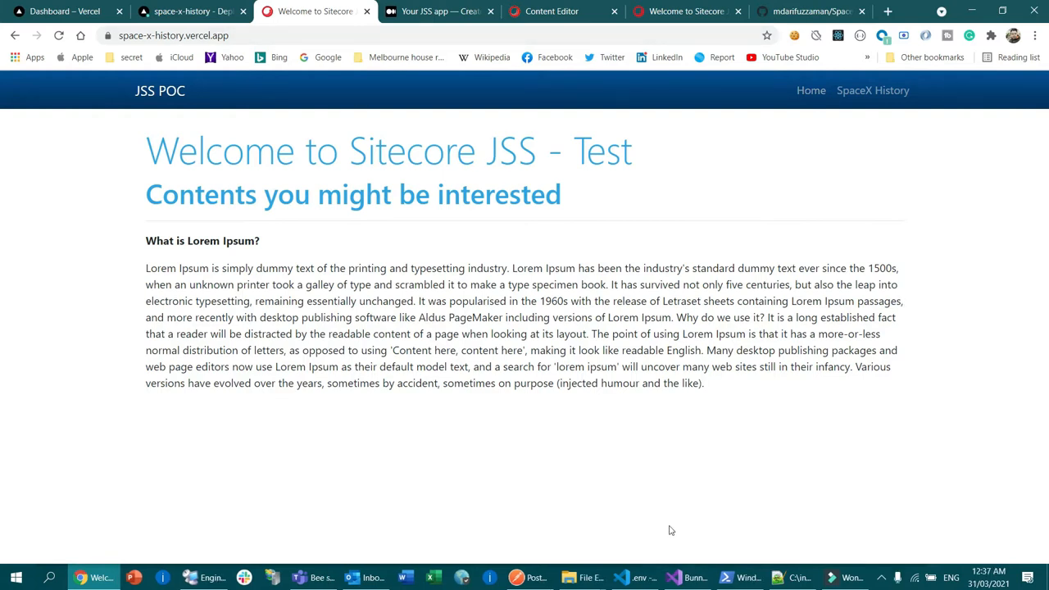
Step: Switch to Visual Studio Code and open the spacex route definition data/routes/spacex/en.yml
click(644, 577)
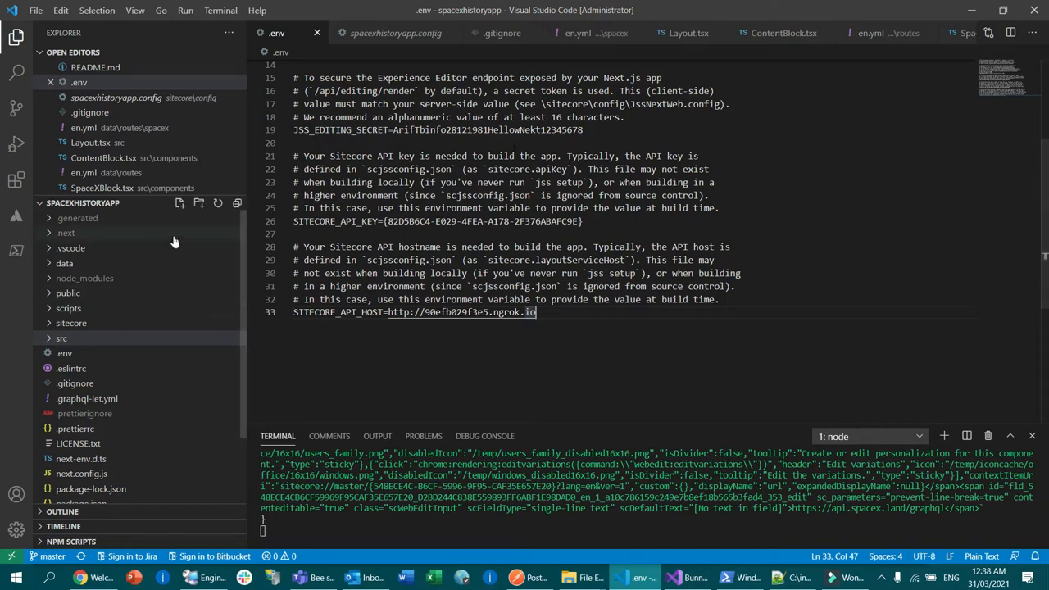
scroll(171, 306, down, 2)
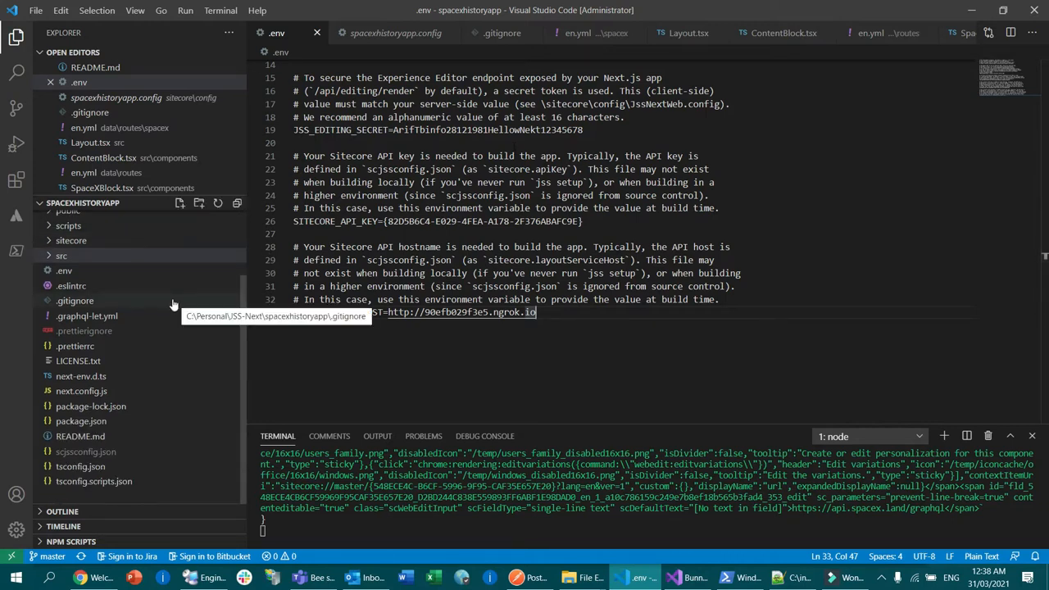
scroll(174, 305, up, 2)
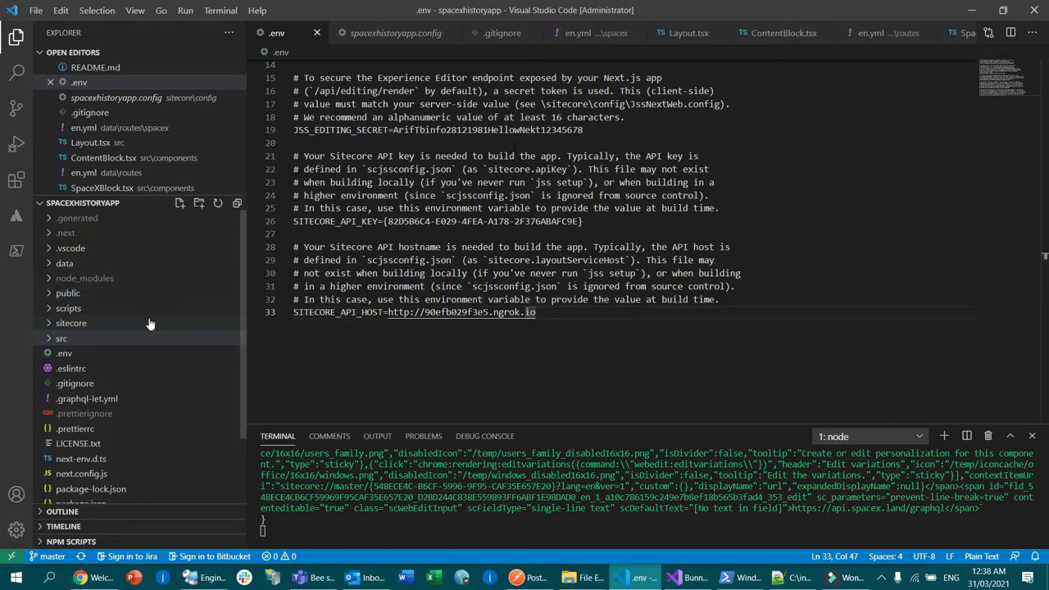
click(59, 263)
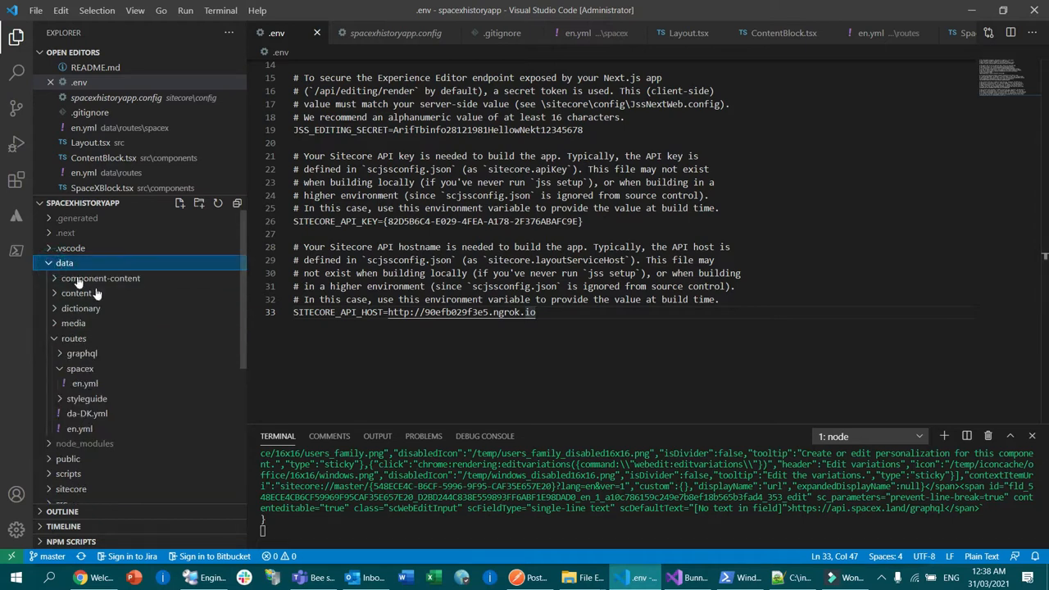
click(60, 369)
click(64, 369)
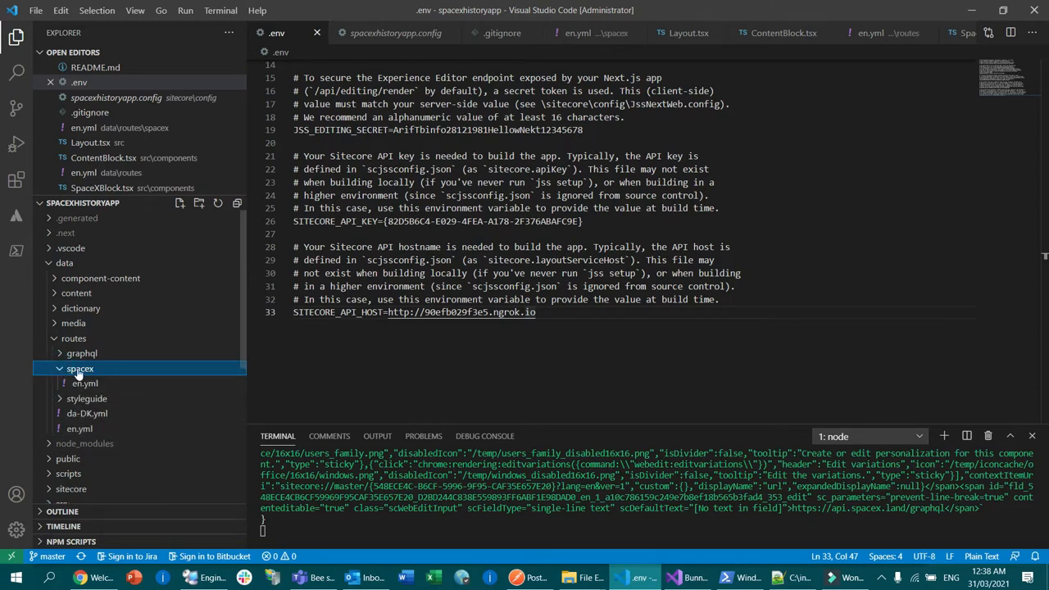
click(84, 383)
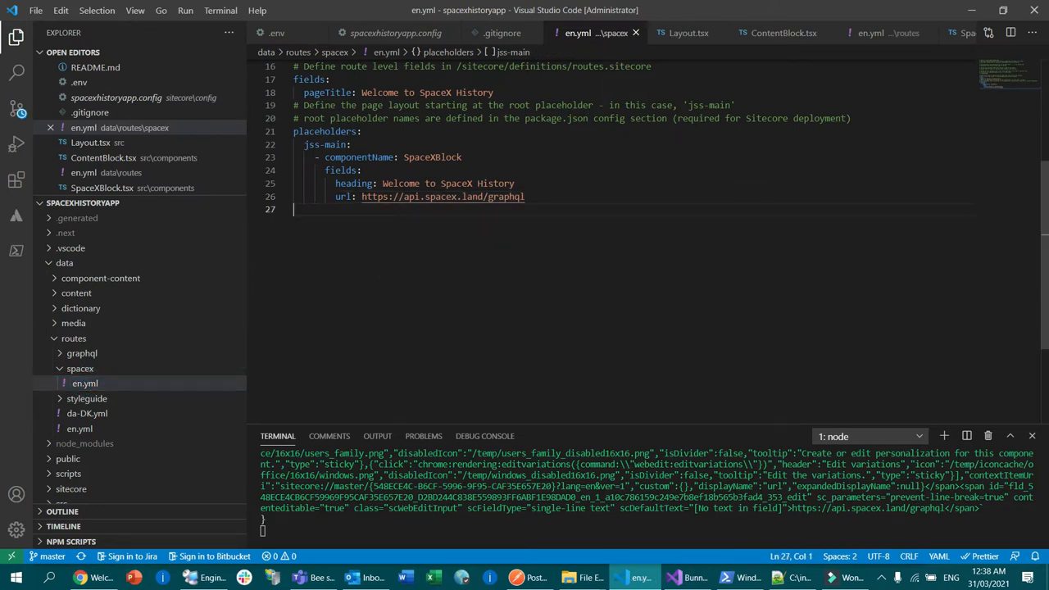
Step: Highlight the SpaceXBlock component name under the jss-main placeholder in the route file
double_click(427, 157)
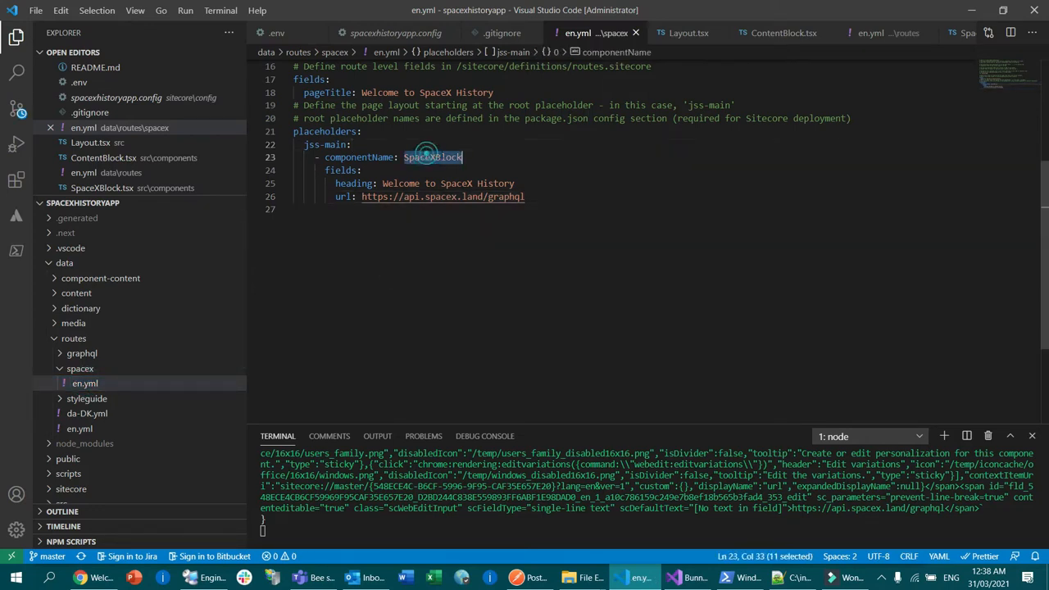
click(541, 158)
double_click(427, 157)
click(488, 234)
double_click(440, 156)
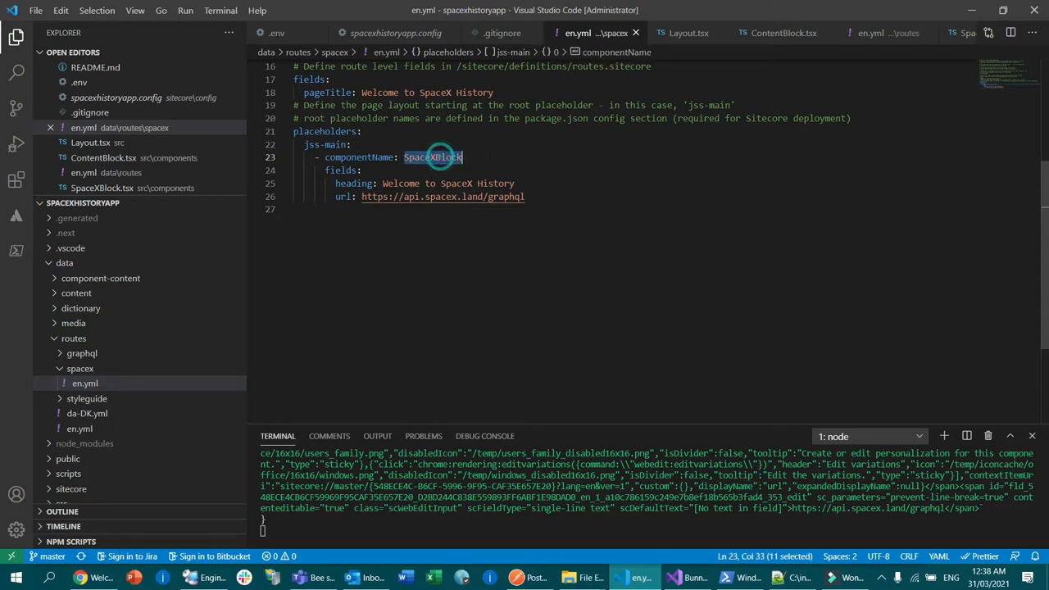
Step: Expand the src/components folder in the project tree and open SpaceXBlock.tsx
scroll(129, 414, down, 4)
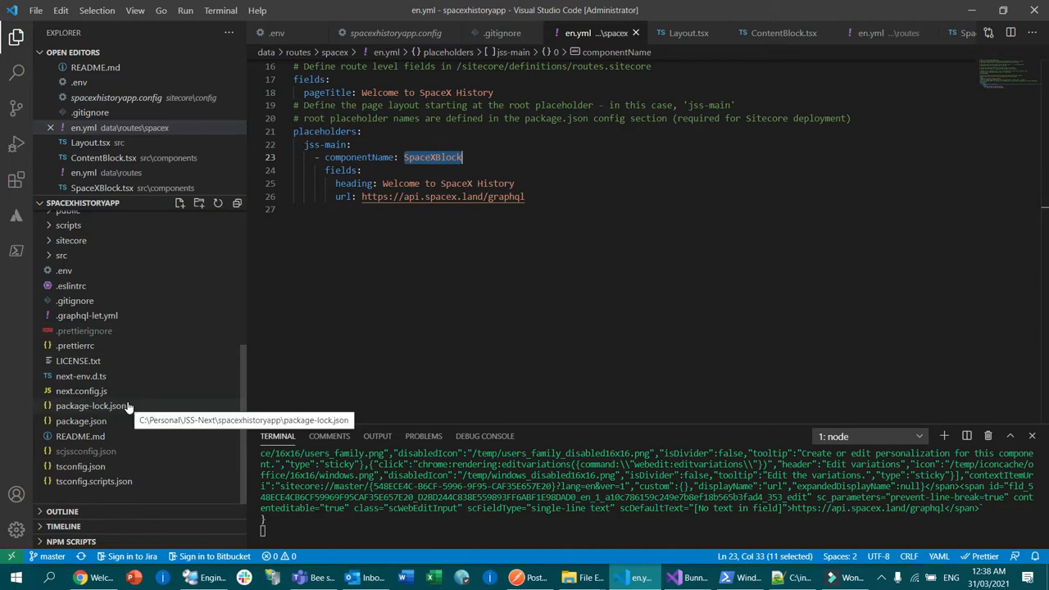
scroll(123, 374, up, 1)
scroll(131, 336, up, 1)
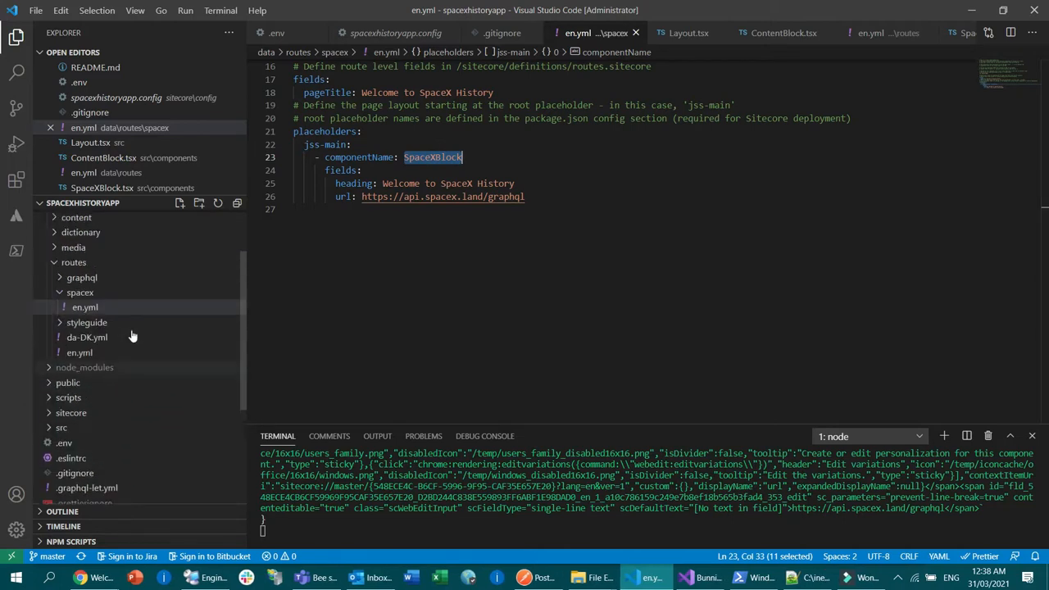
click(51, 429)
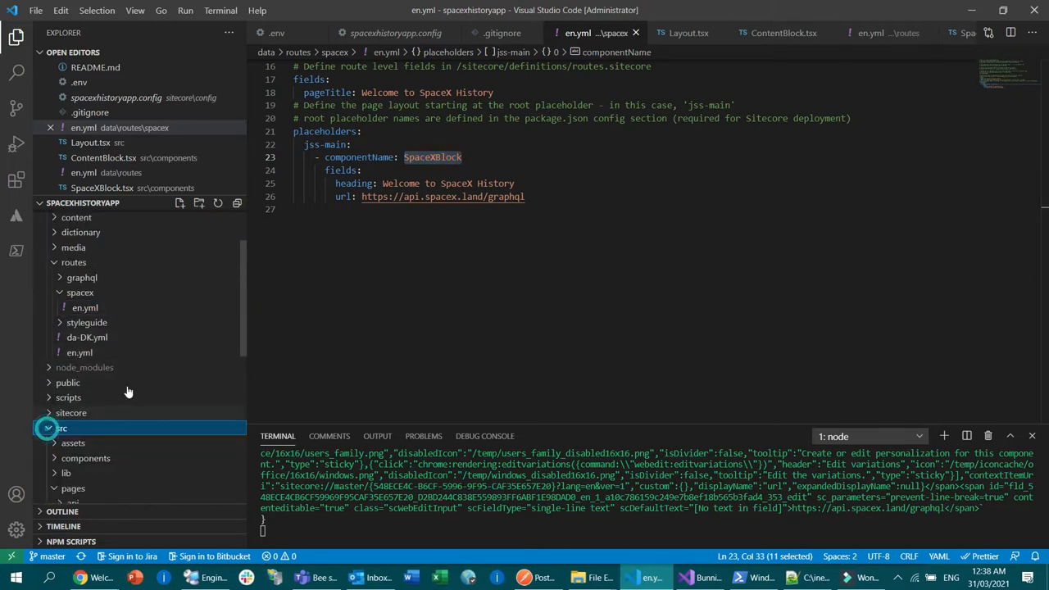
scroll(131, 389, down, 3)
click(56, 332)
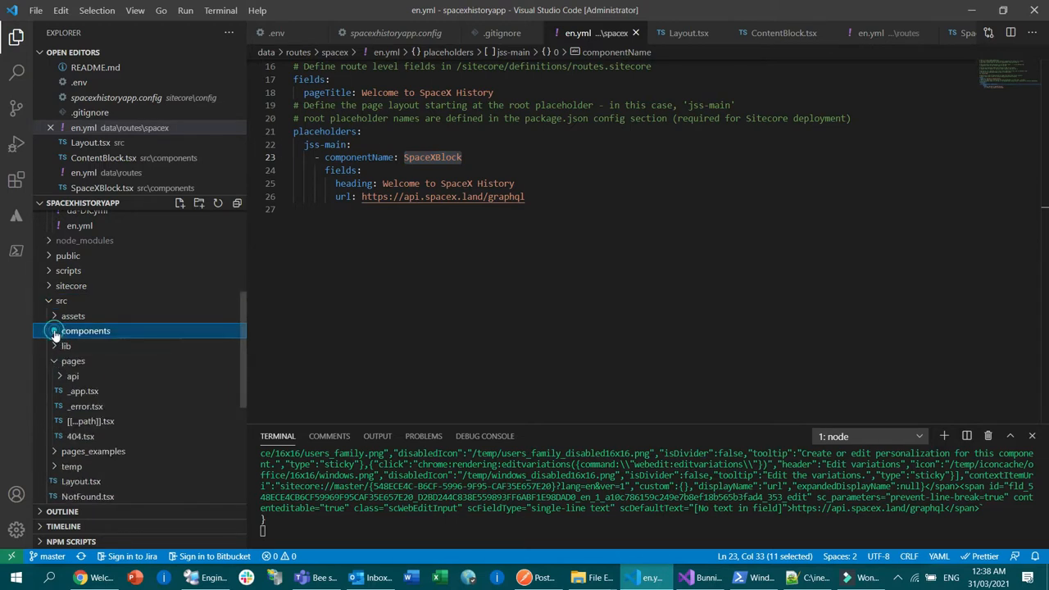
click(55, 333)
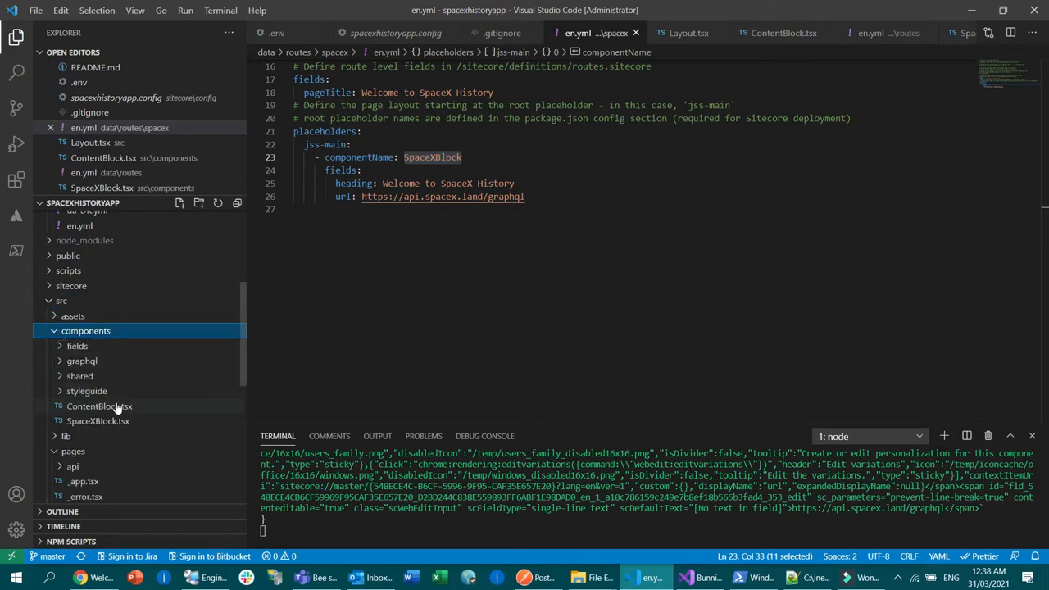
click(96, 422)
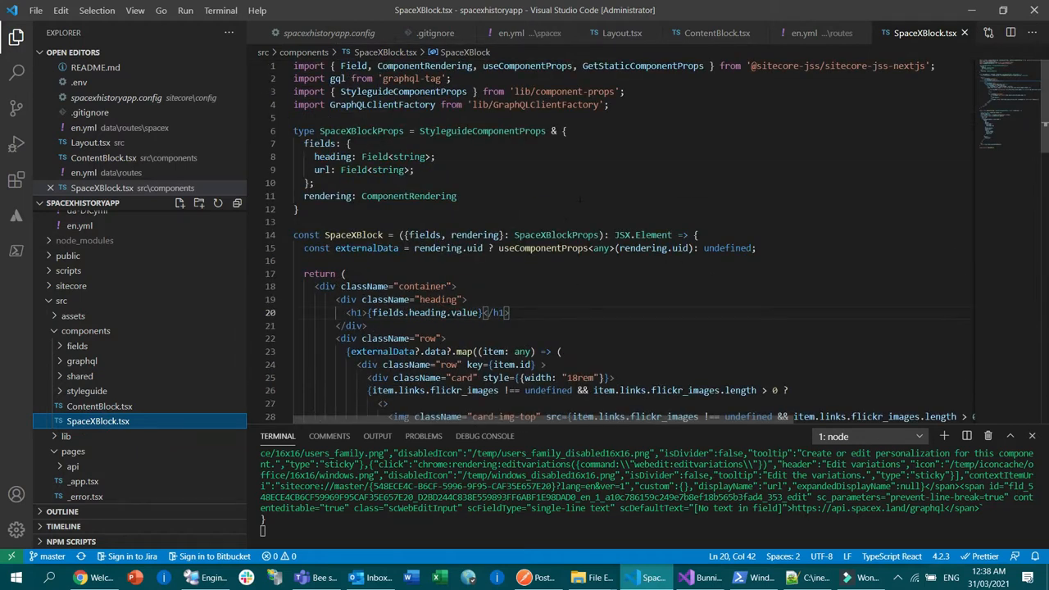
Step: Examine the JSX markup that SpaceXBlock returns, from the container and heading to the launch cards
scroll(579, 199, down, 2)
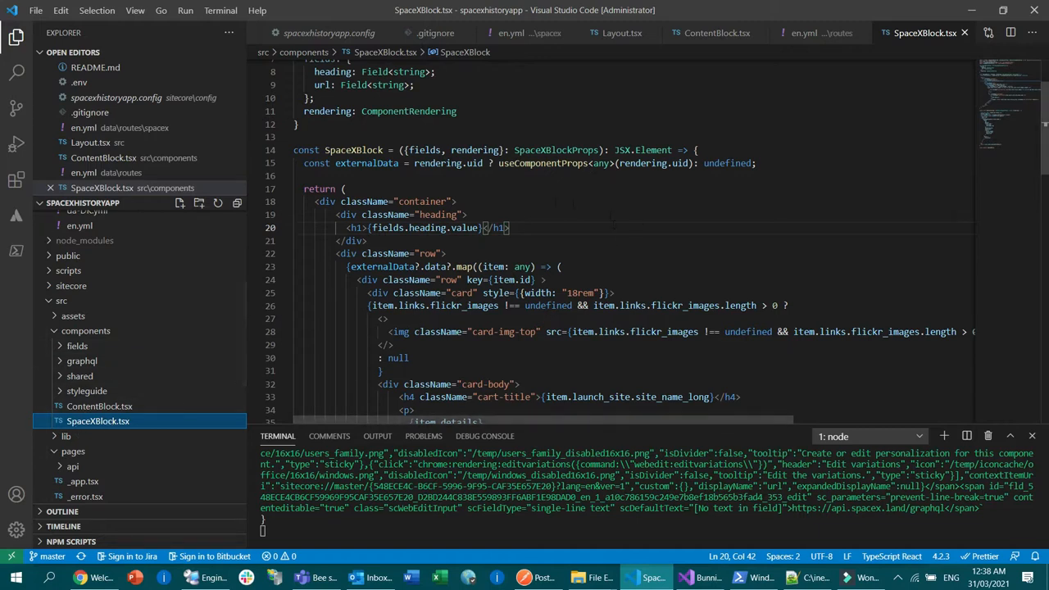
click(457, 201)
scroll(457, 201, down, 3)
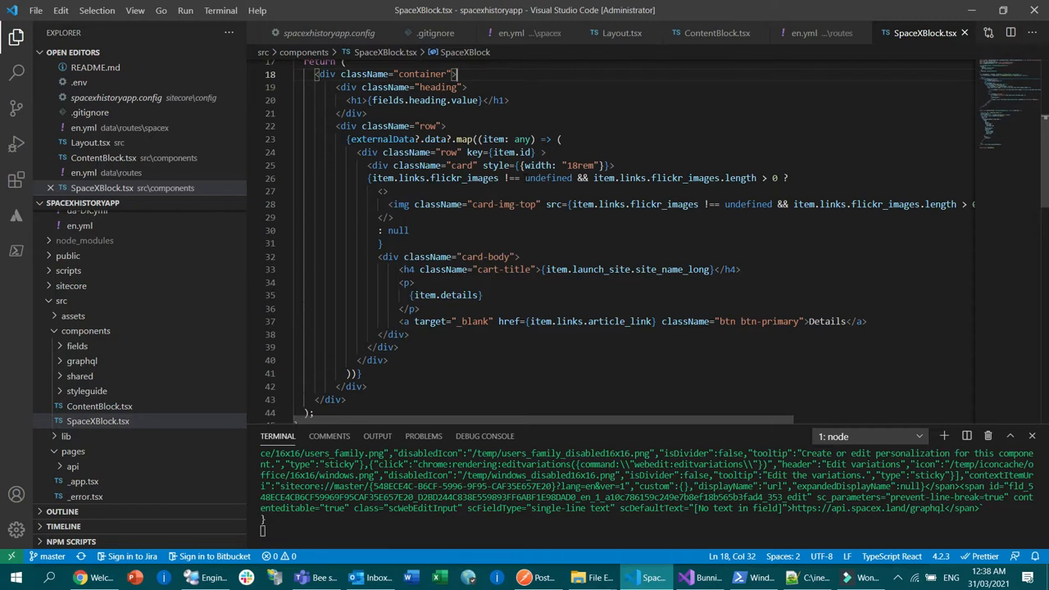
Step: Examine getStaticProps in SpaceXBlock.tsx, highlighting the url field, its console log argument and the GraphQLClientFactory call
click(578, 218)
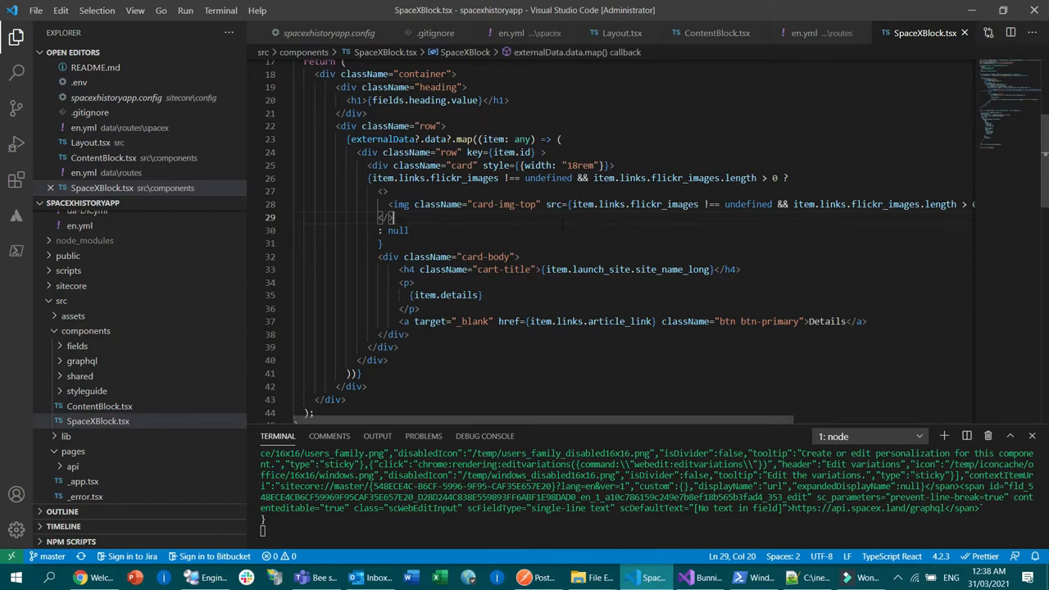
scroll(563, 223, up, 3)
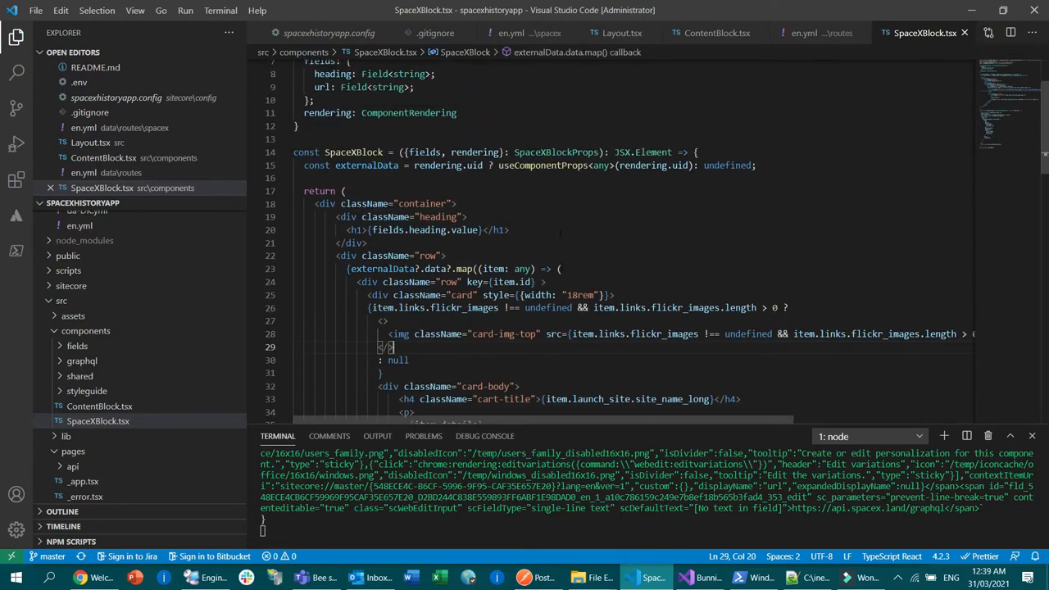
scroll(560, 233, down, 10)
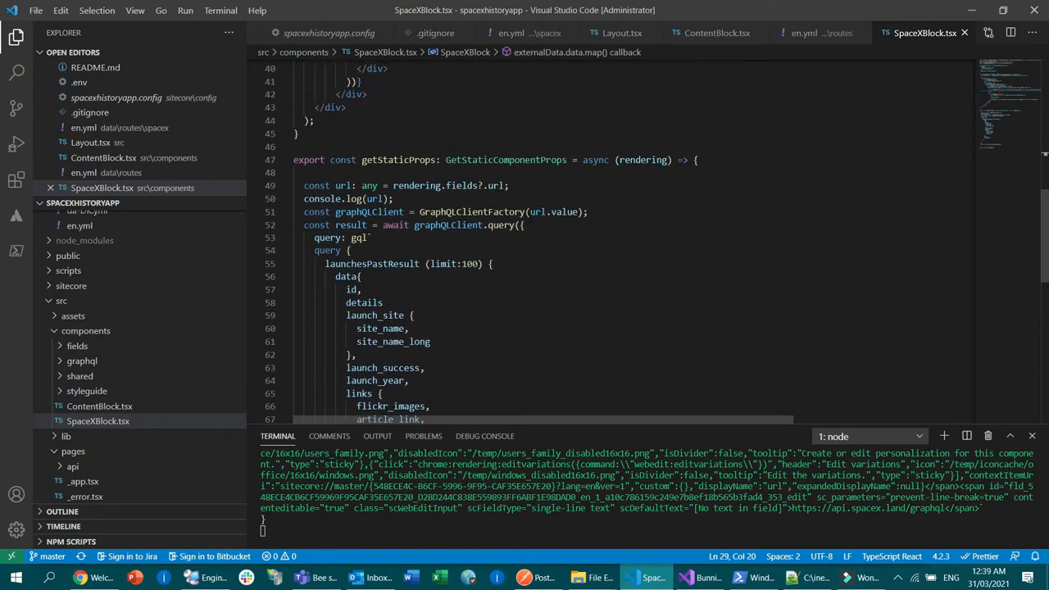
click(517, 185)
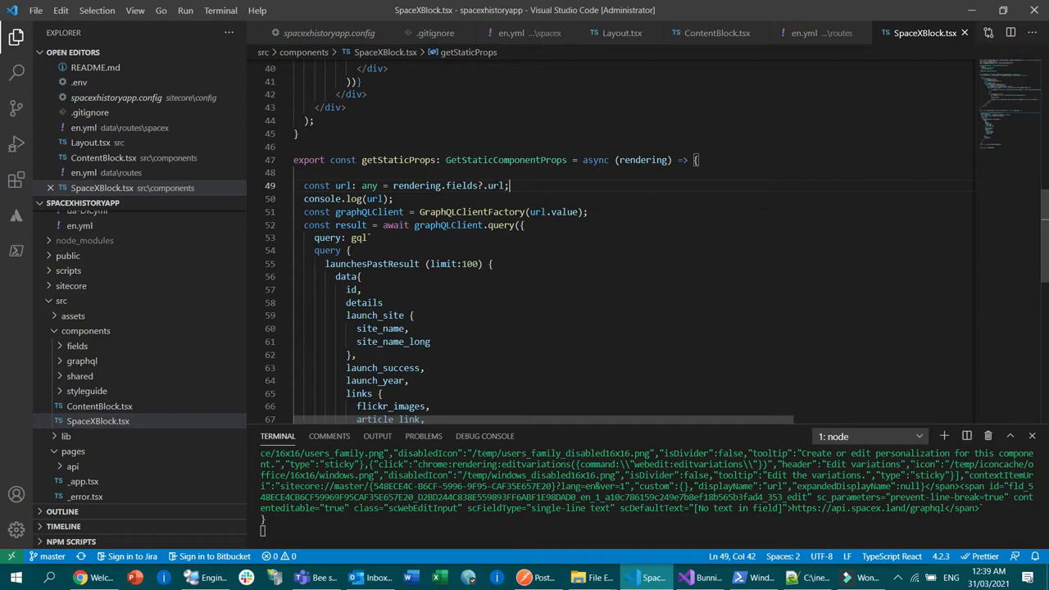
double_click(494, 185)
click(535, 186)
double_click(375, 200)
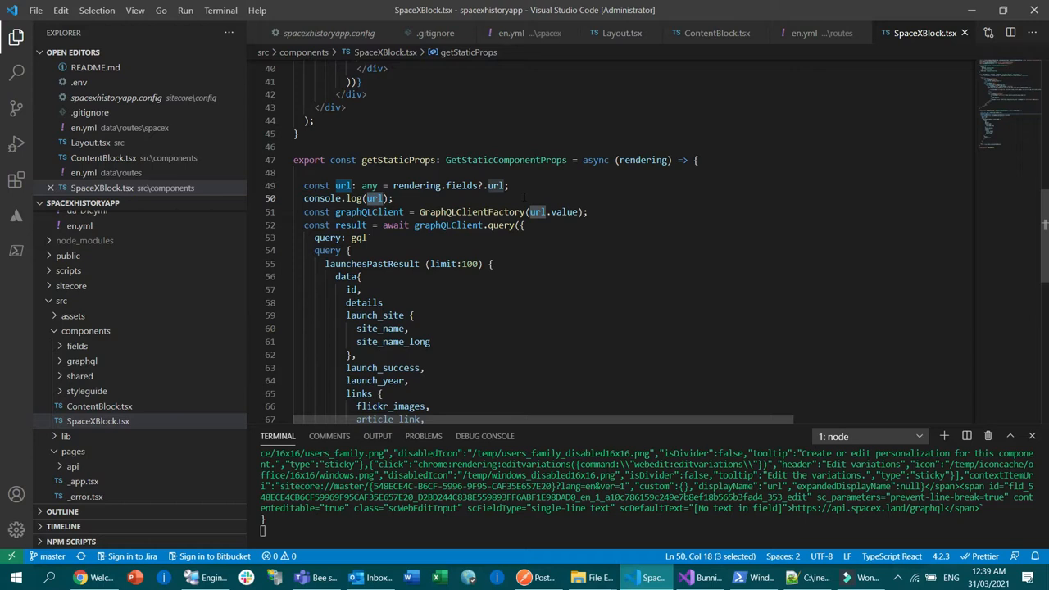
click(558, 255)
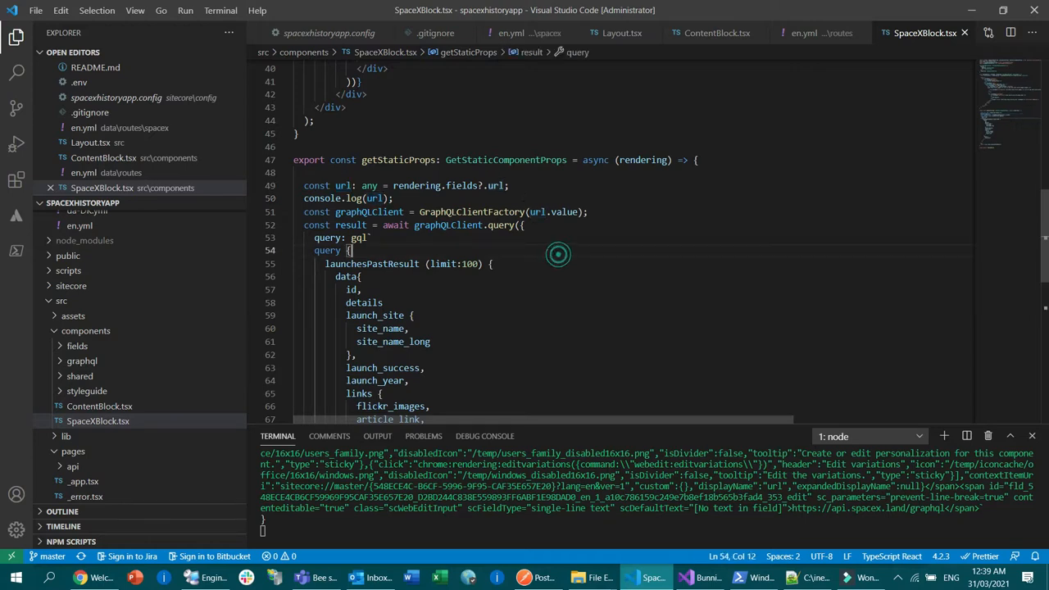
double_click(449, 210)
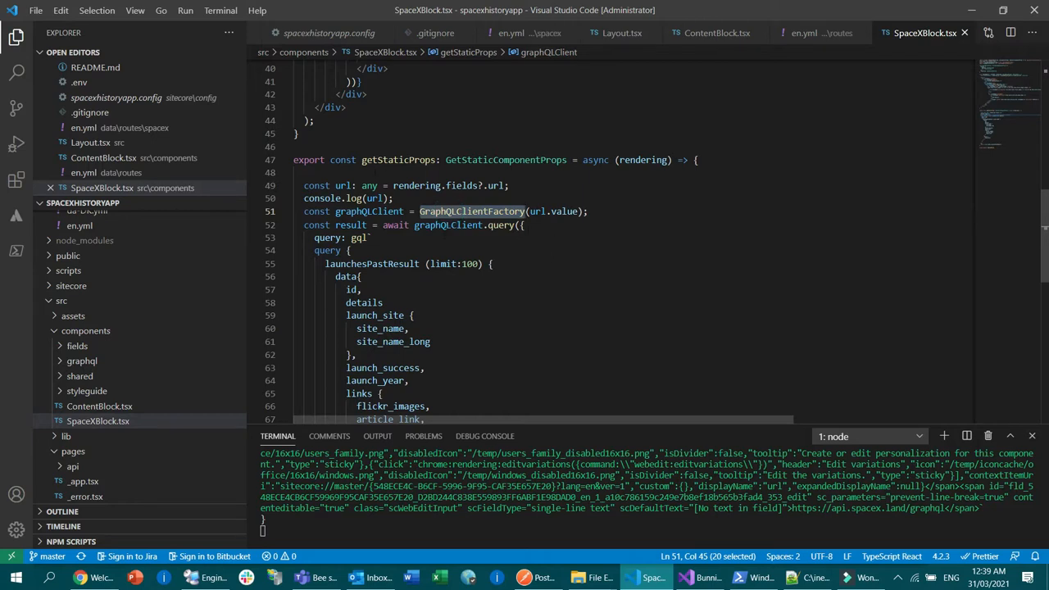
Step: Examine the gql query launchesPastResult, its requested fields and the return statement, and go back to the SpaceXBlock component markup
scroll(527, 230, down, 1)
double_click(358, 195)
scroll(359, 195, down, 1)
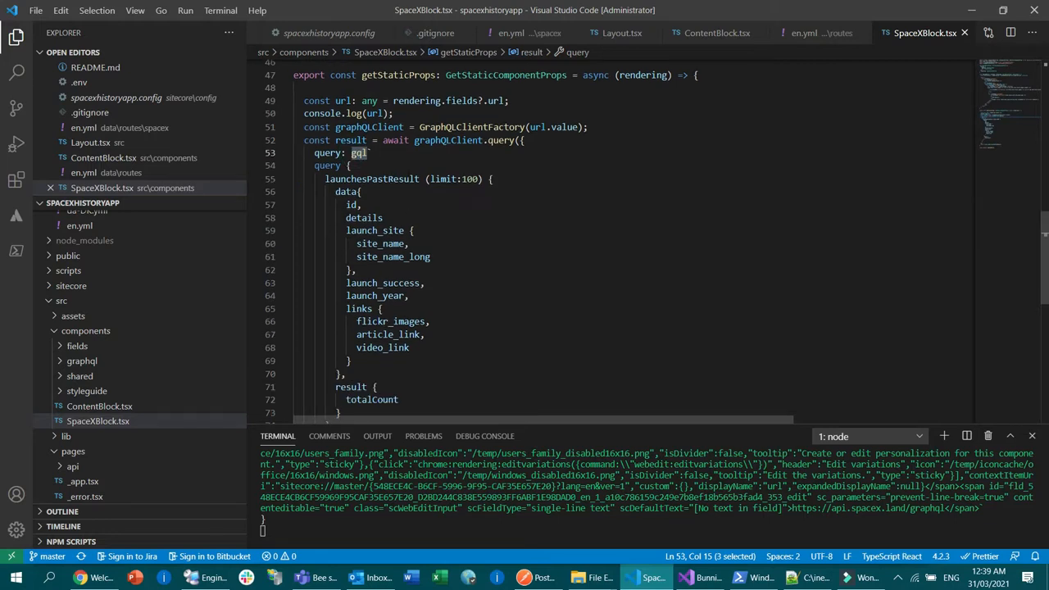
double_click(383, 179)
click(452, 254)
scroll(538, 270, down, 4)
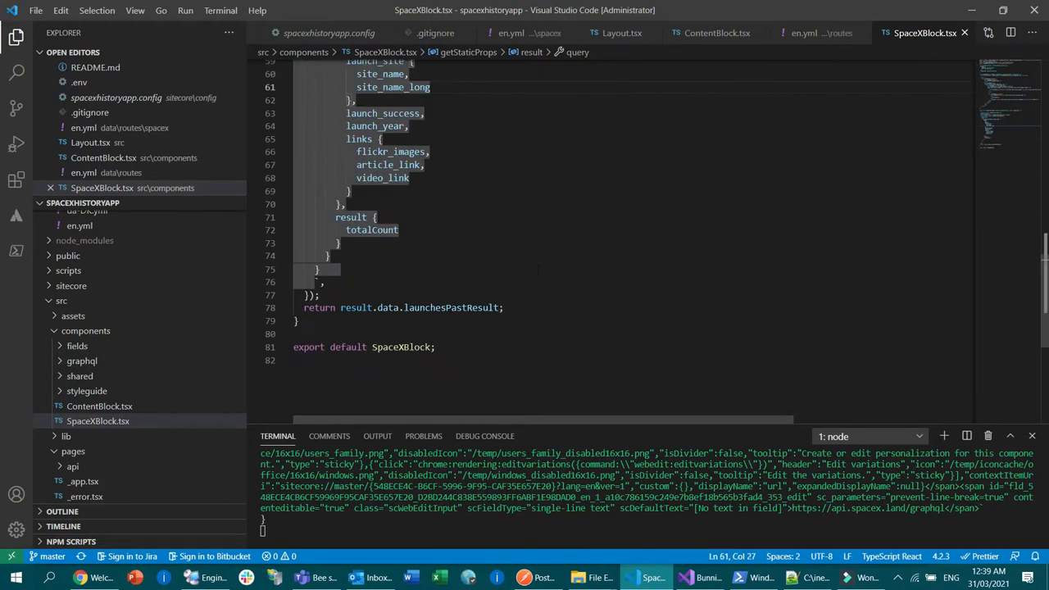
scroll(492, 253, up, 16)
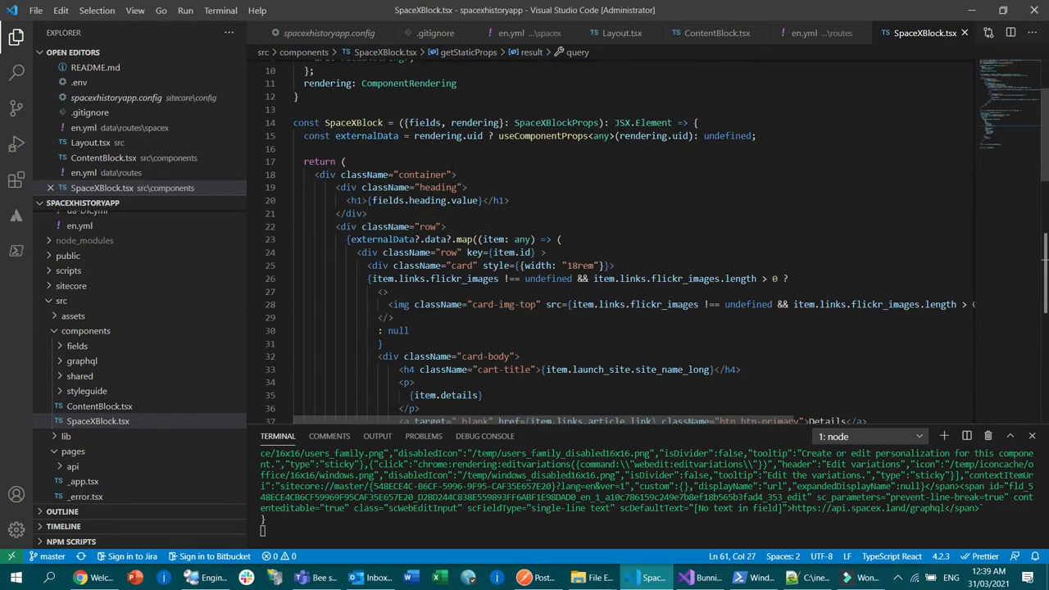
click(644, 215)
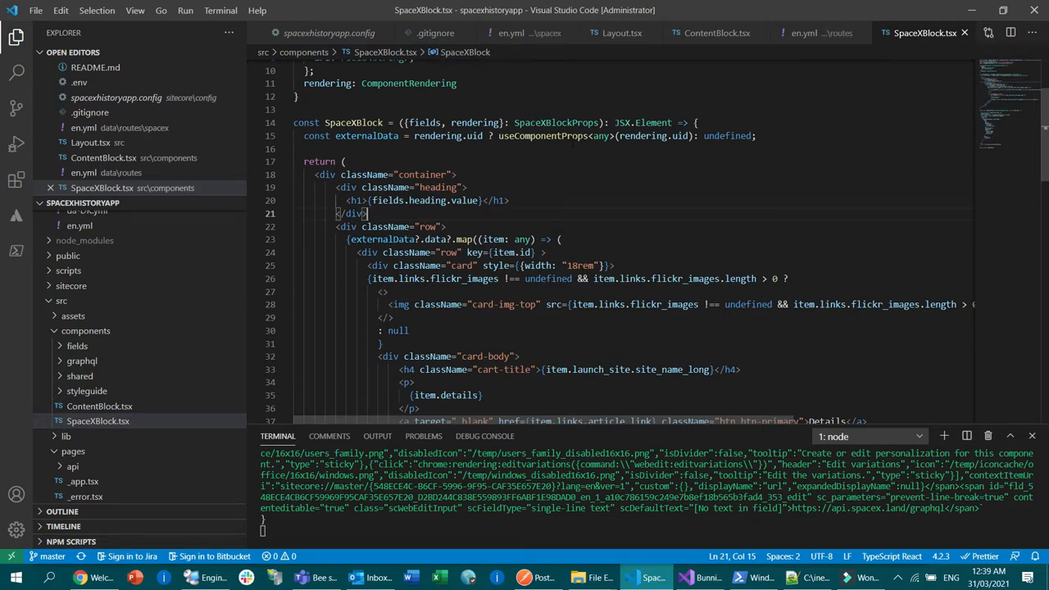
Step: Switch to Chrome and bring up the Sitecore Content Editor after glancing at the home page in the Experience Editor
click(94, 578)
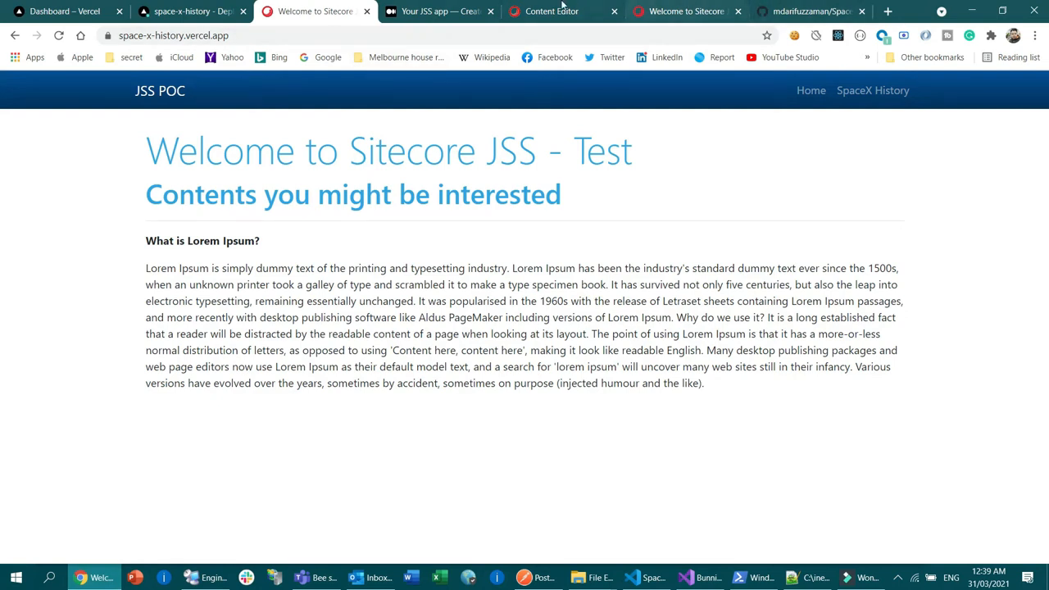
click(687, 10)
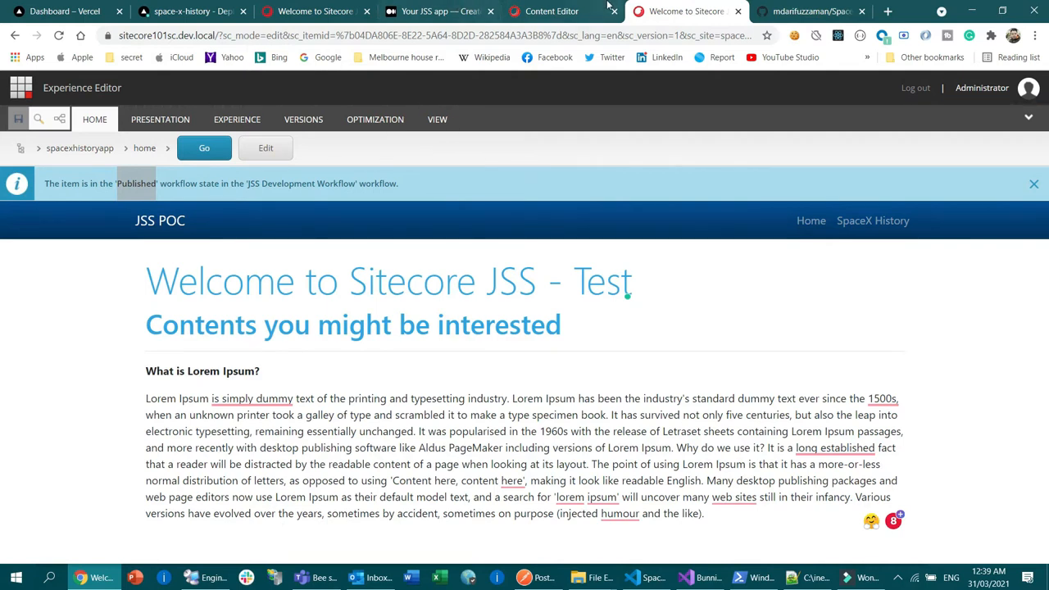
click(546, 7)
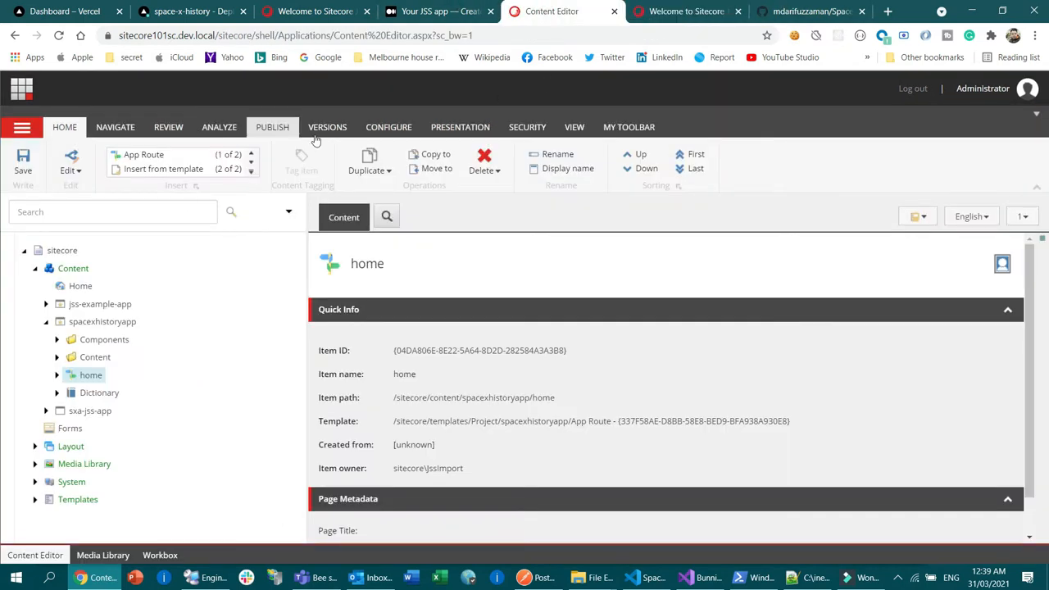
Step: Try to open the spacexhistoryapp item in the Experience Editor
click(85, 328)
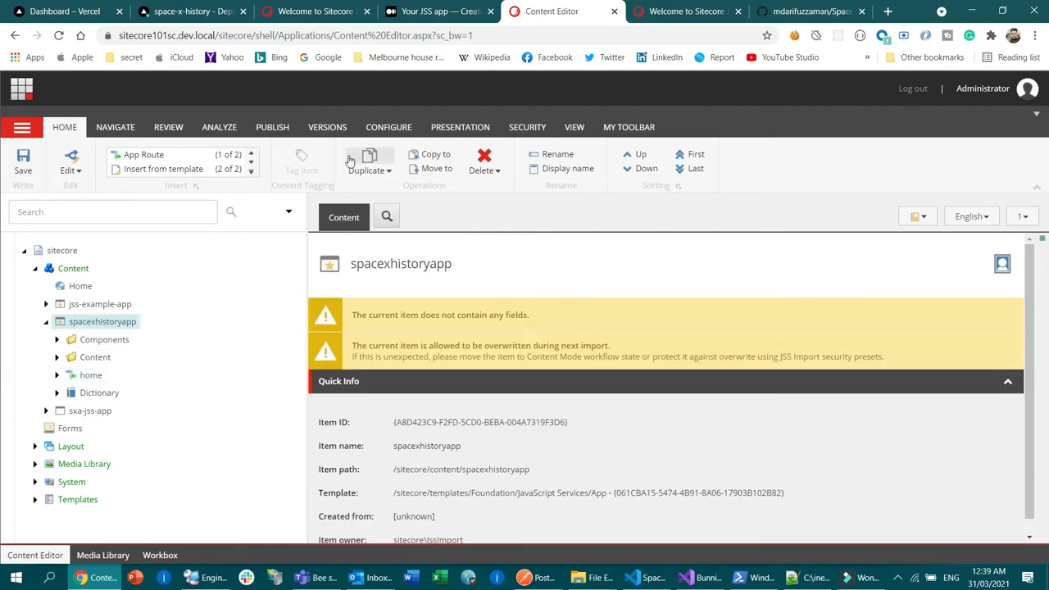
click(271, 127)
click(210, 154)
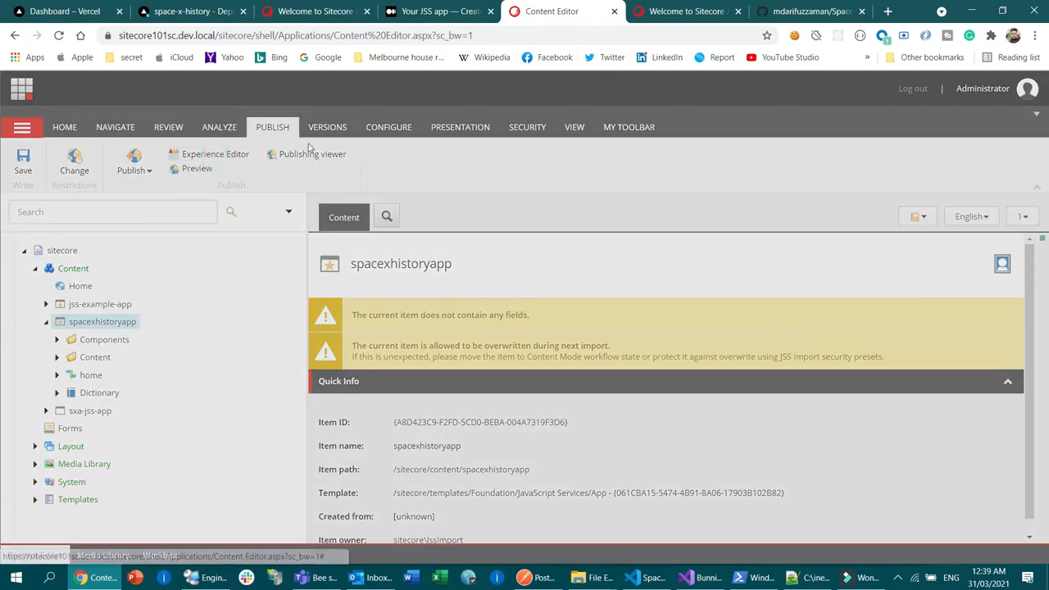
click(599, 381)
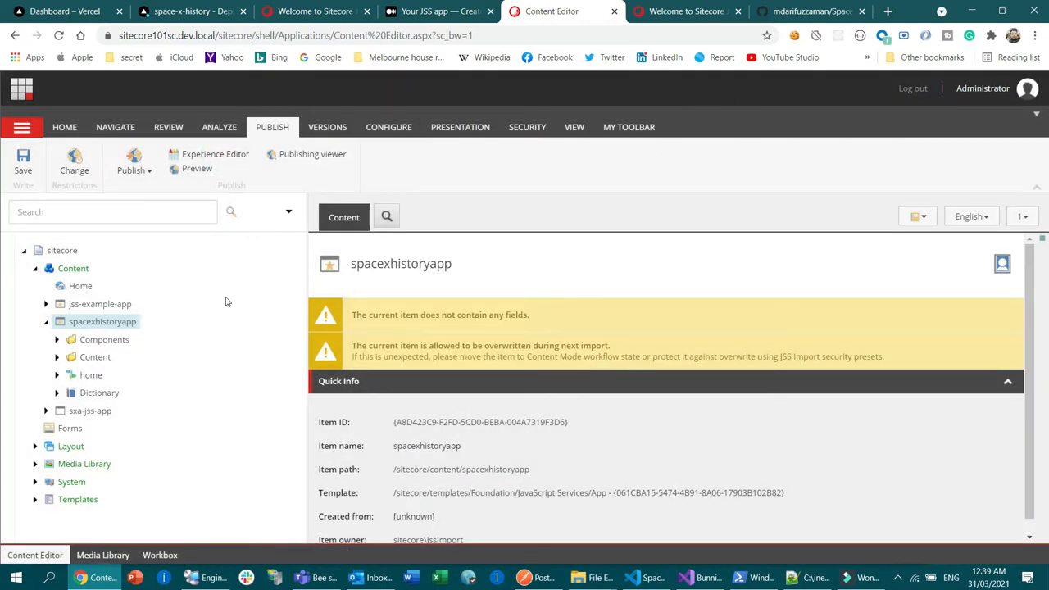
Step: Open the home item of spacexhistoryapp in the Experience Editor, expand its child items in the content tree, and view the loaded page
click(92, 375)
click(238, 160)
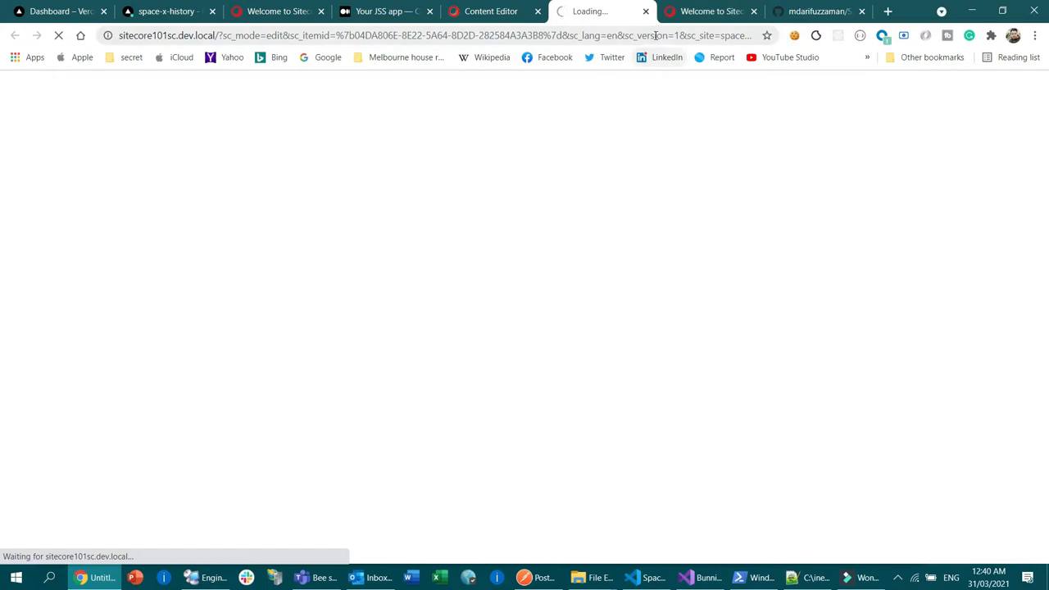
click(472, 8)
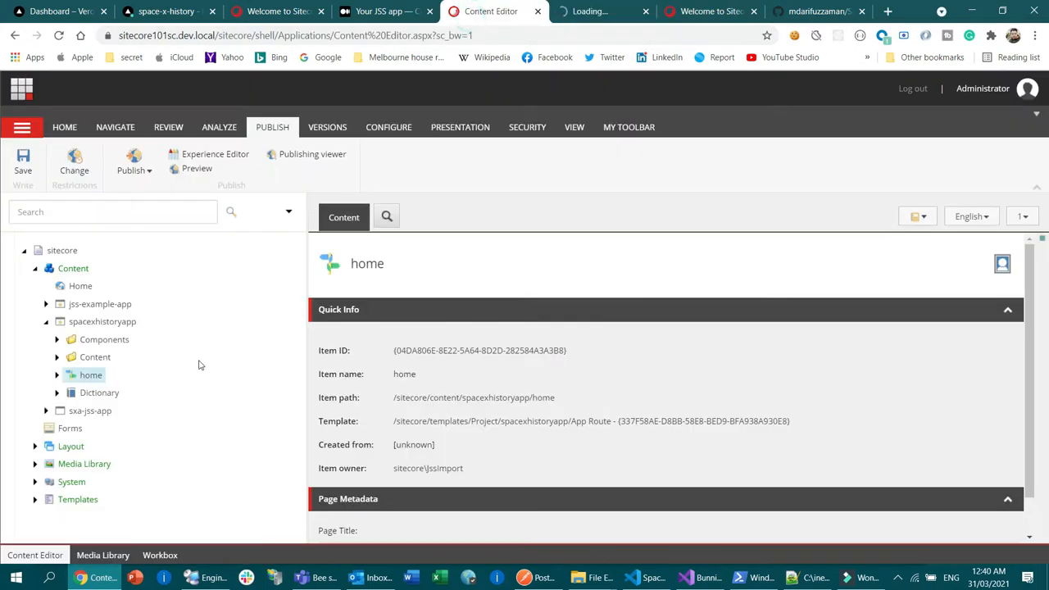
click(56, 377)
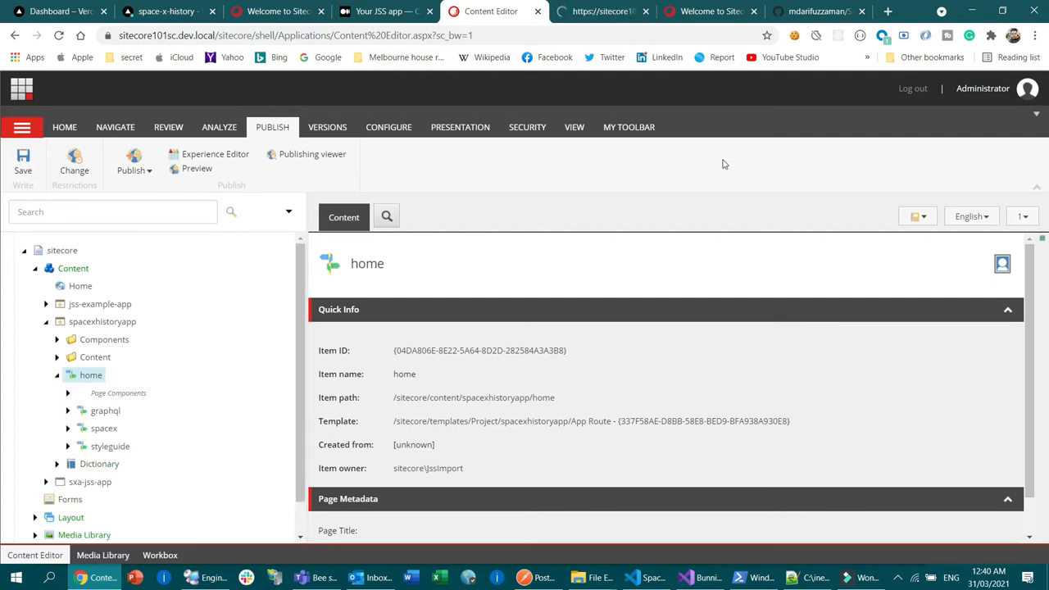
click(600, 11)
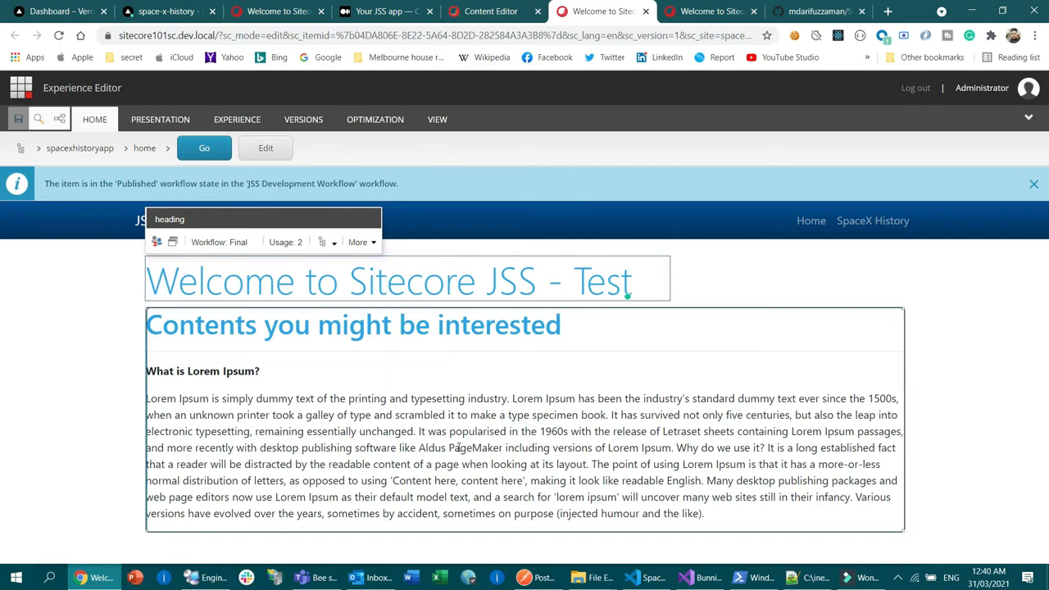
Step: Open the spacex item under home in the Experience Editor and inspect its SpaceXBlock component and launch cards
click(490, 11)
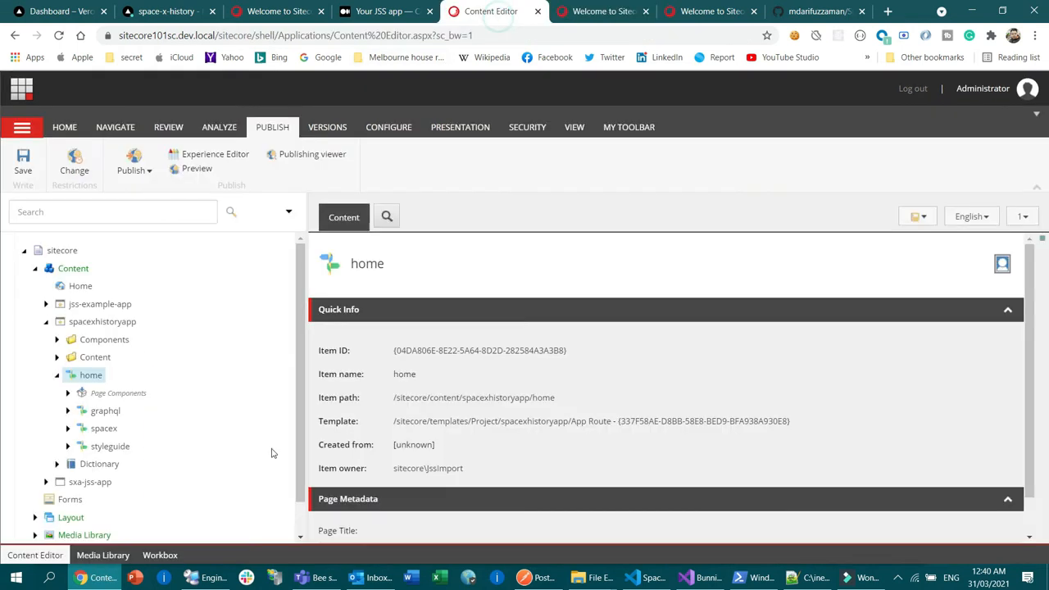
click(119, 431)
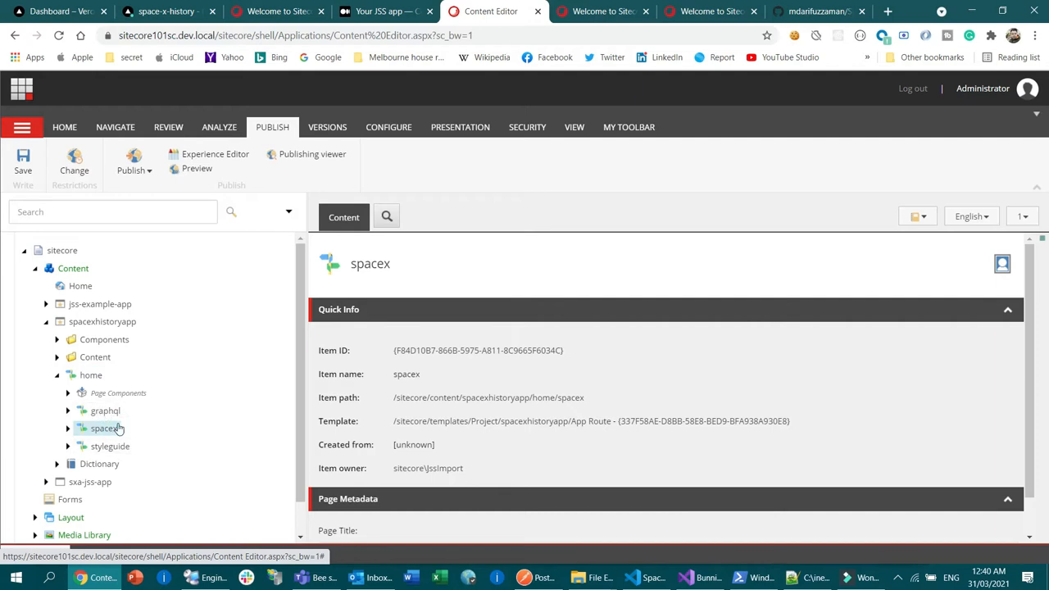
click(210, 154)
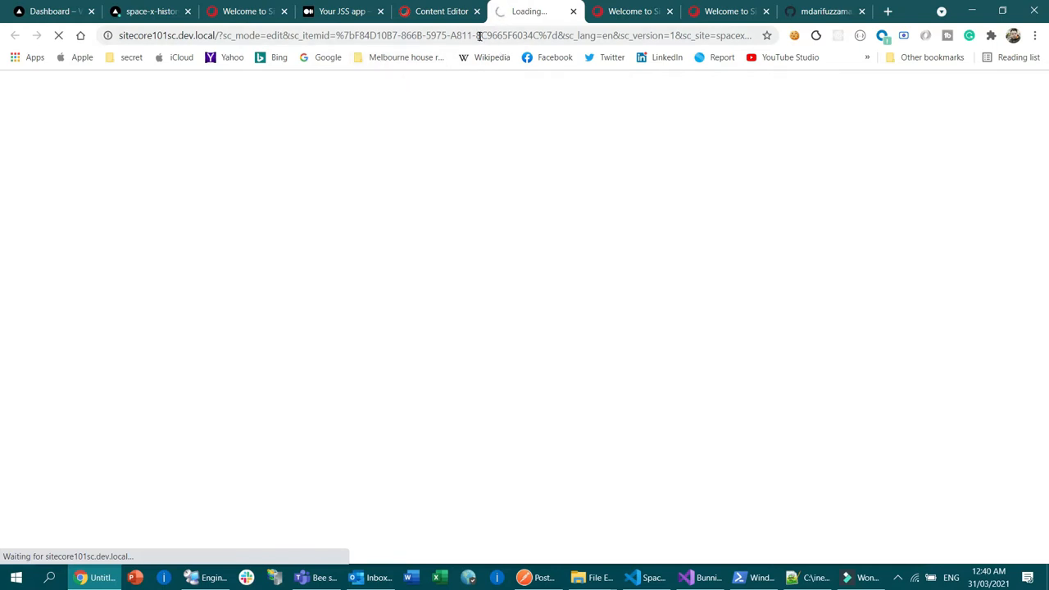
click(434, 9)
click(534, 11)
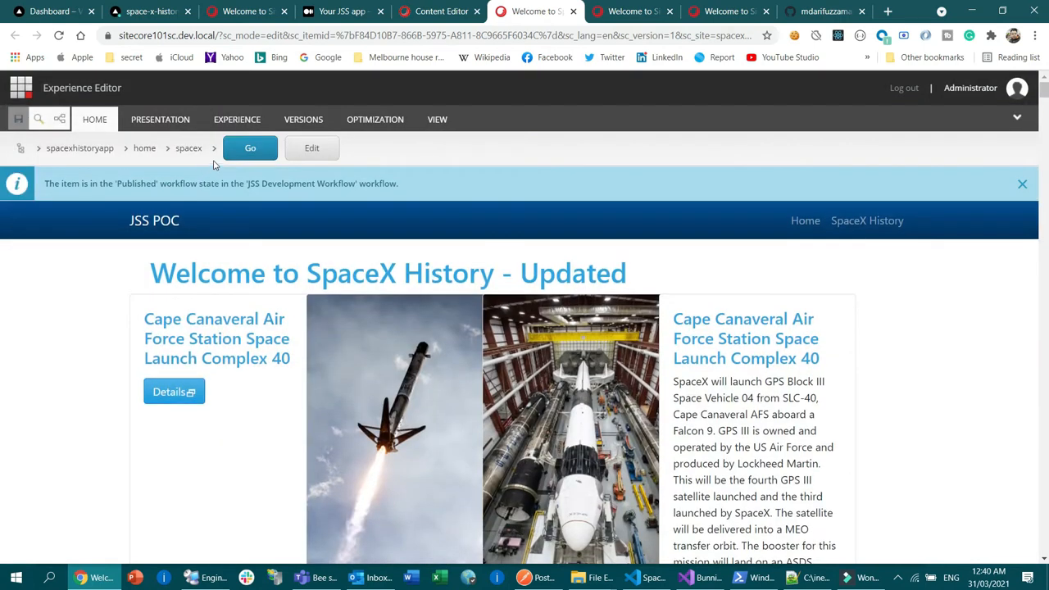
click(410, 264)
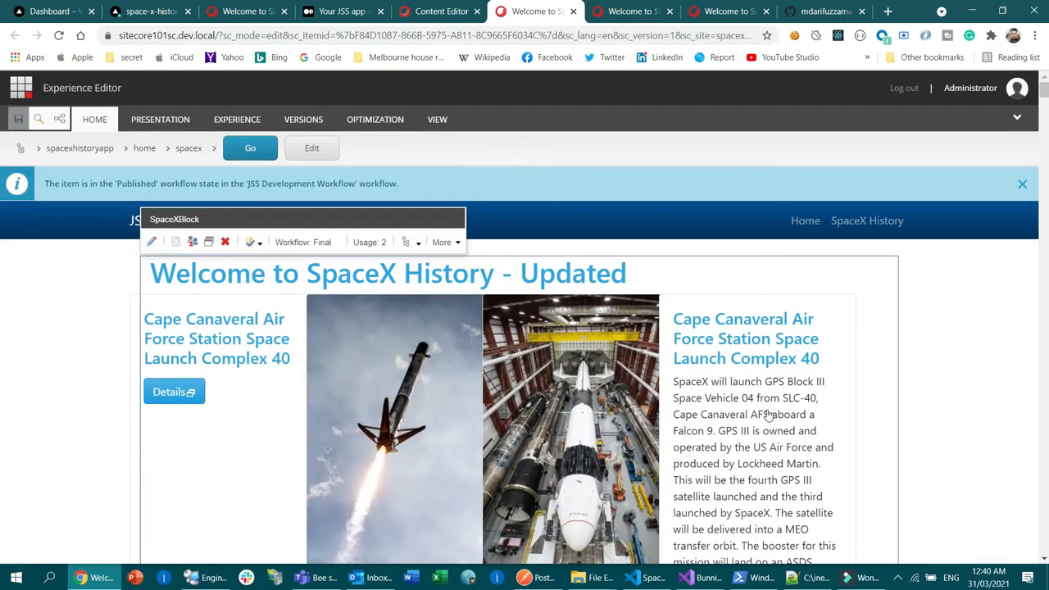
scroll(764, 410, down, 4)
scroll(671, 379, up, 4)
Step: Review the space-x-history project and recent activity on the Vercel dashboard, and switch back to Visual Studio Code
click(440, 12)
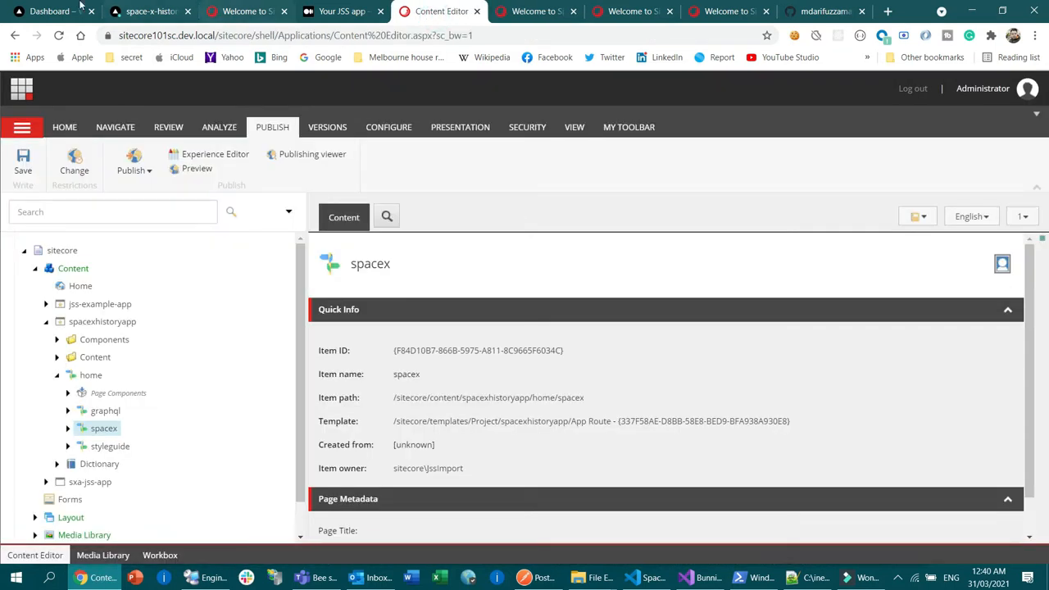
click(79, 10)
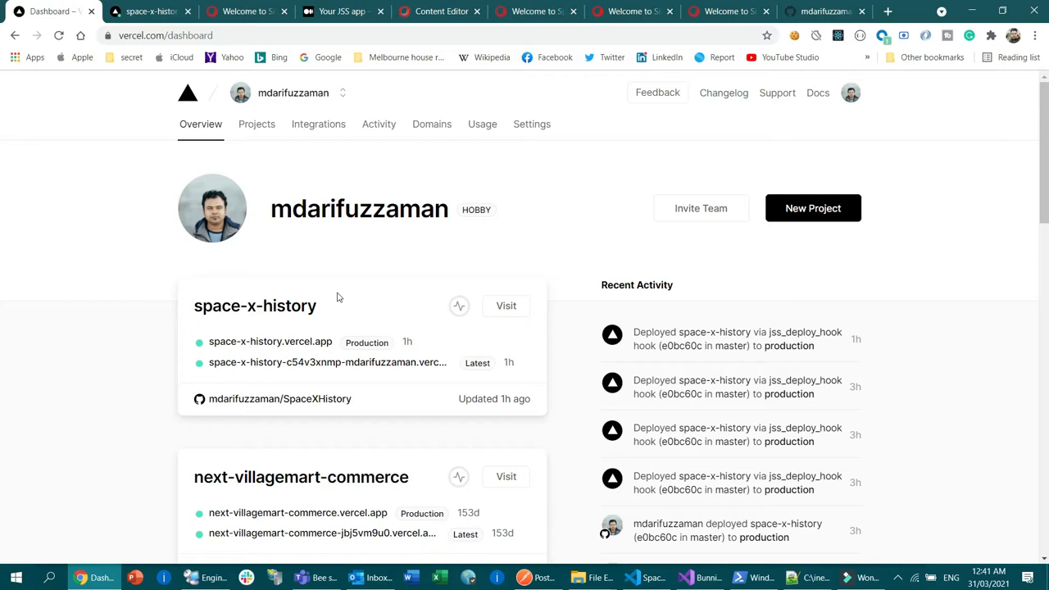
click(654, 579)
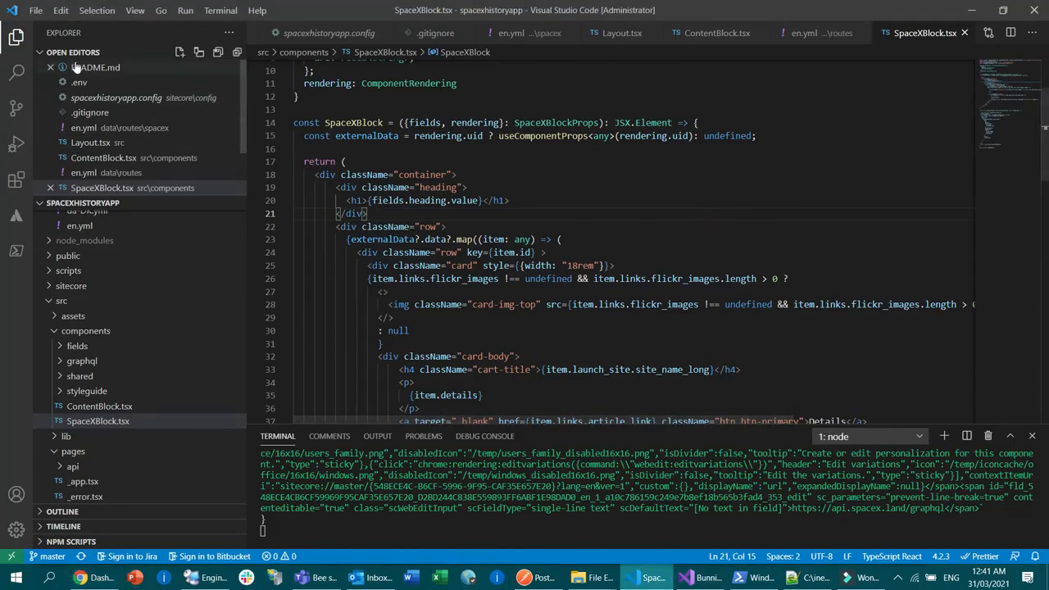
key(alt+Tab)
key(alt+Tab)
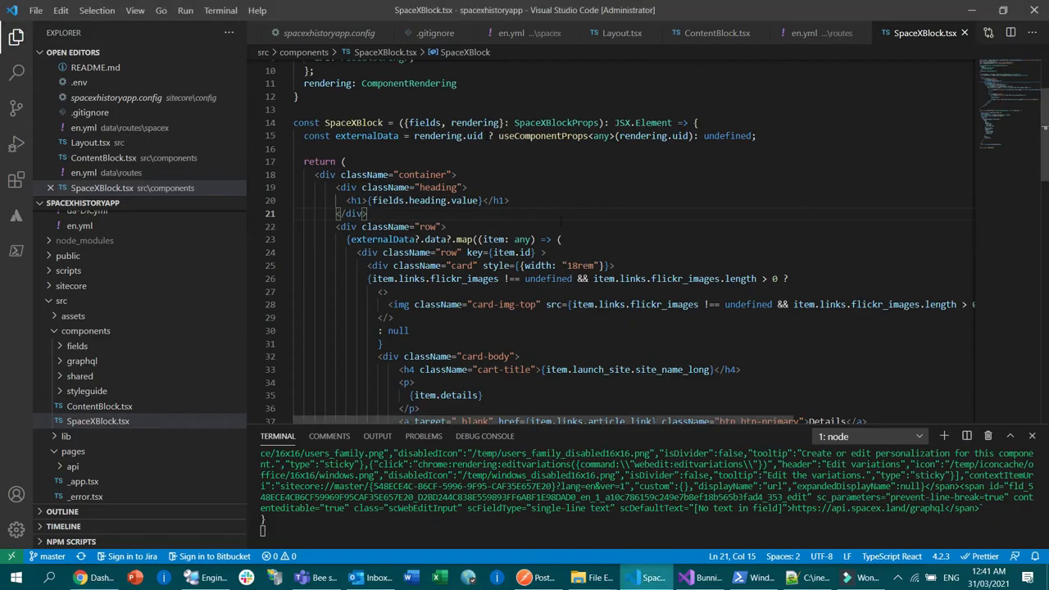
Step: Append " - Test" after {fields.heading.value} in the h1 of SpaceXBlock.tsx and save the file
click(565, 188)
click(562, 215)
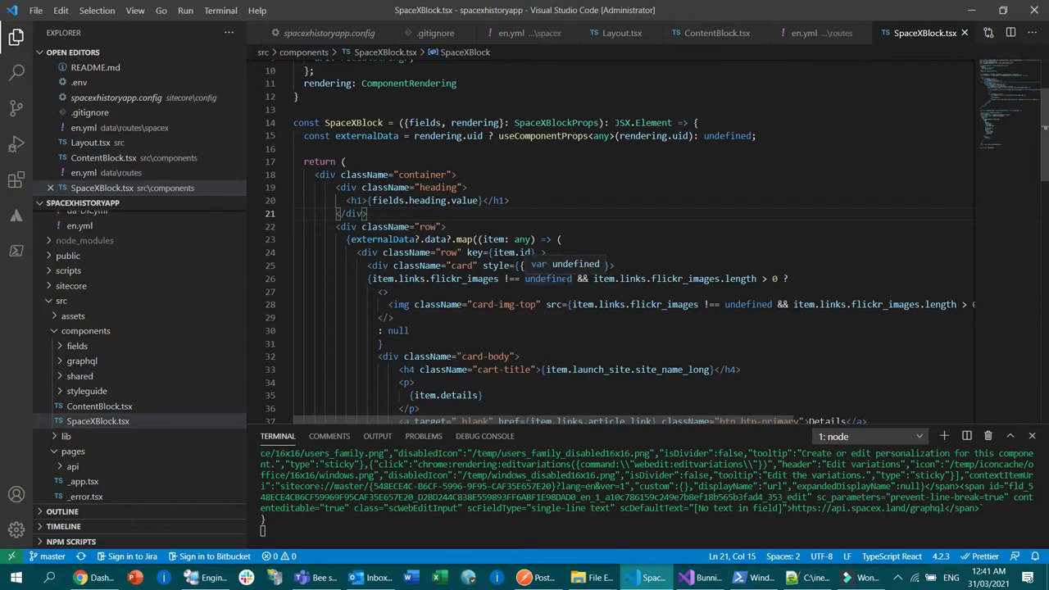
scroll(533, 246, up, 2)
drag(368, 287, 484, 287)
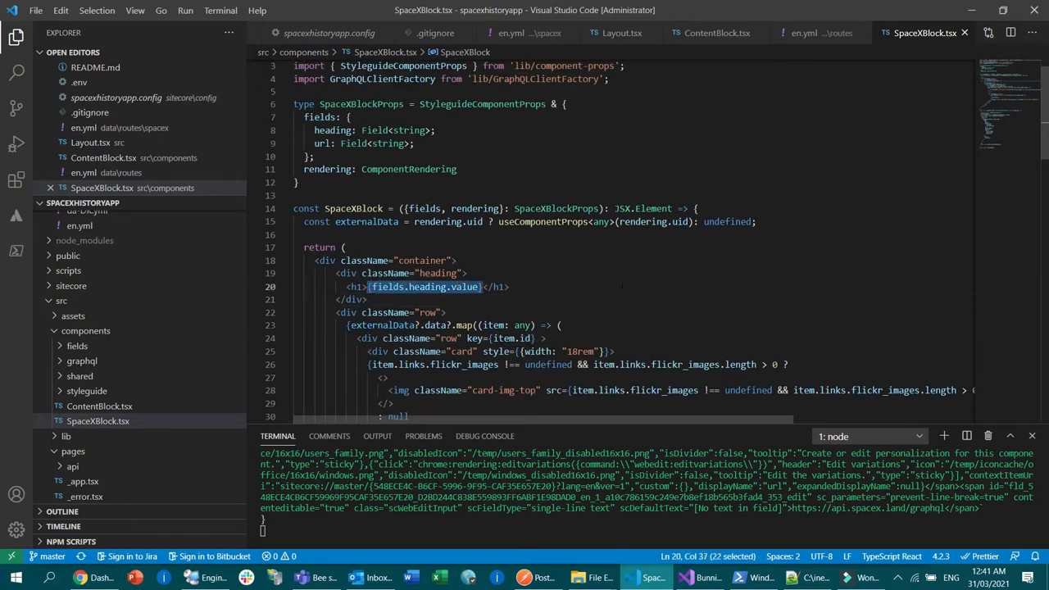
key(Right)
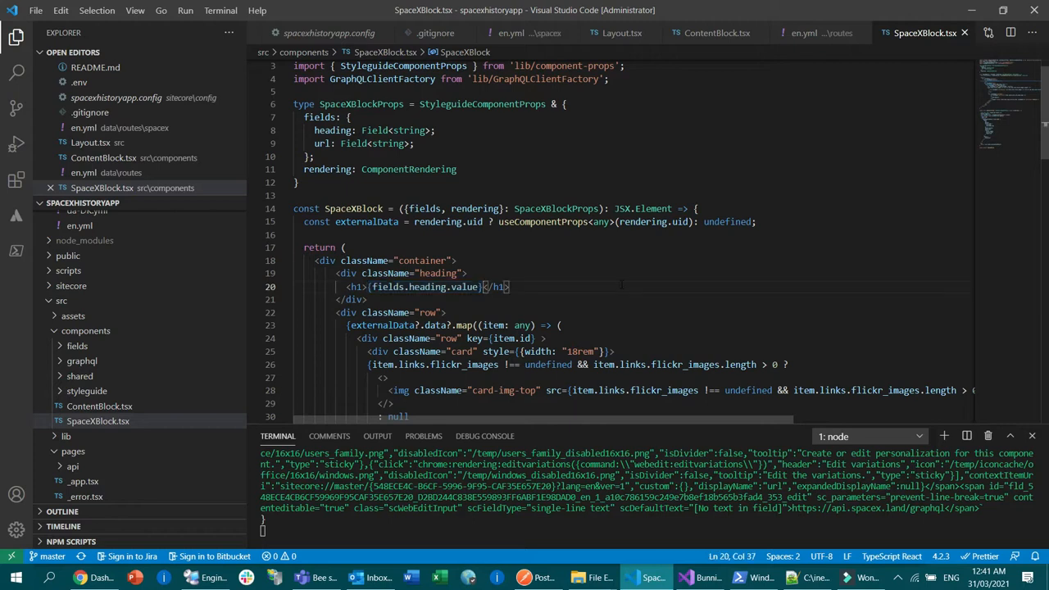
text(- Test)
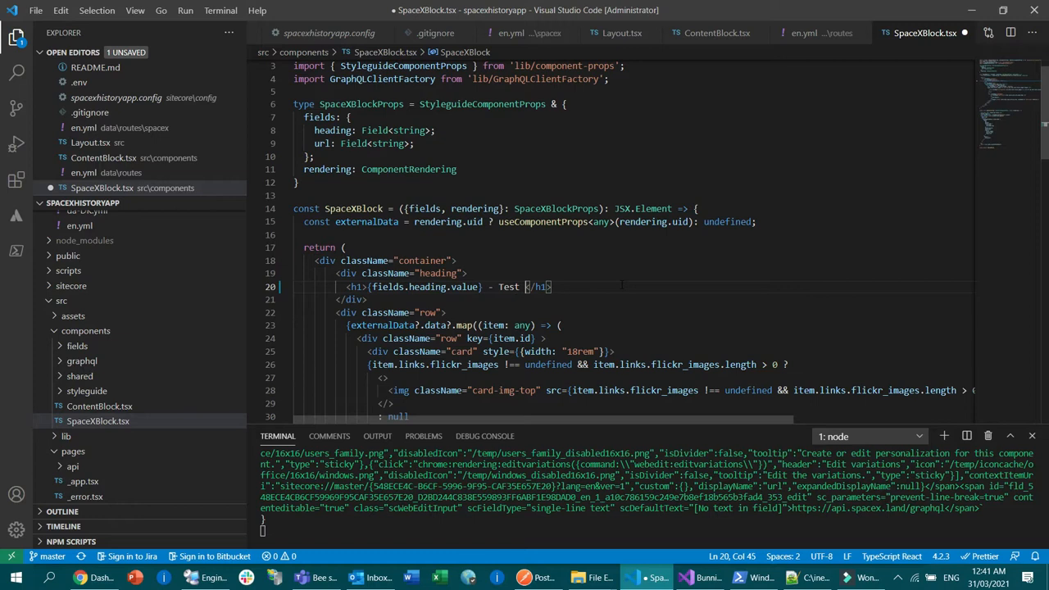
key(ctrl+s)
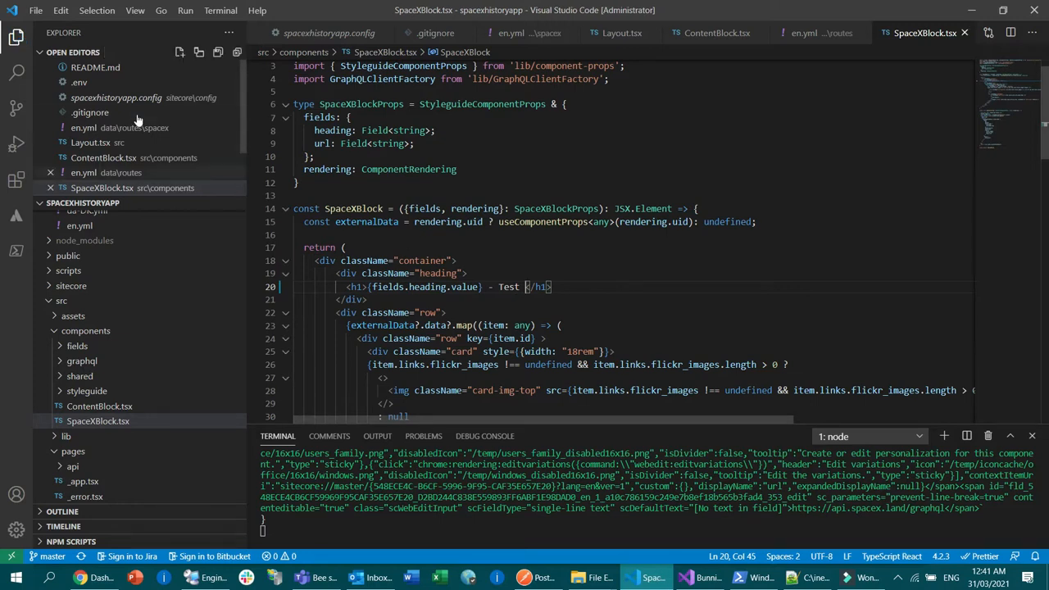
Step: Commit the SpaceXBlock.tsx change to master with the message "added sample text" and push it to the remote repository
click(16, 109)
click(146, 56)
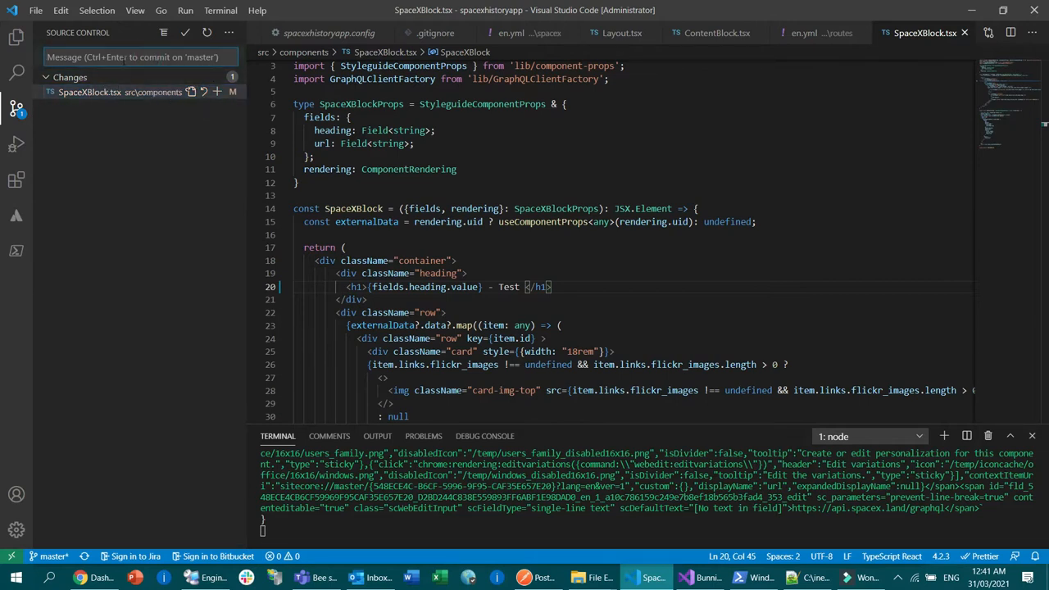
text(added amp)
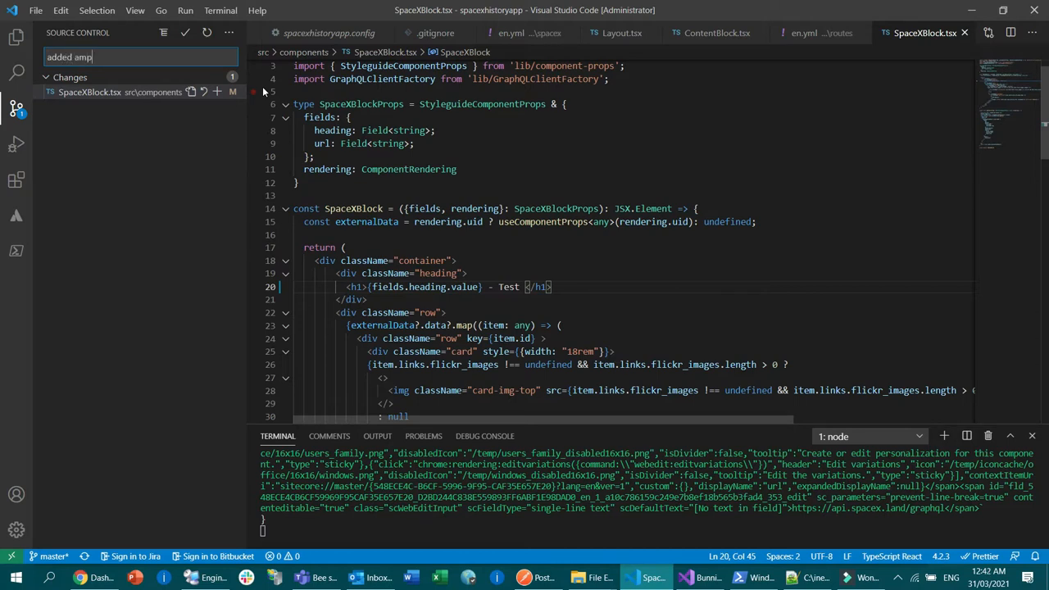
key(BackSpace)
text(sample tes)
key(BackSpace)
text(xt)
click(229, 33)
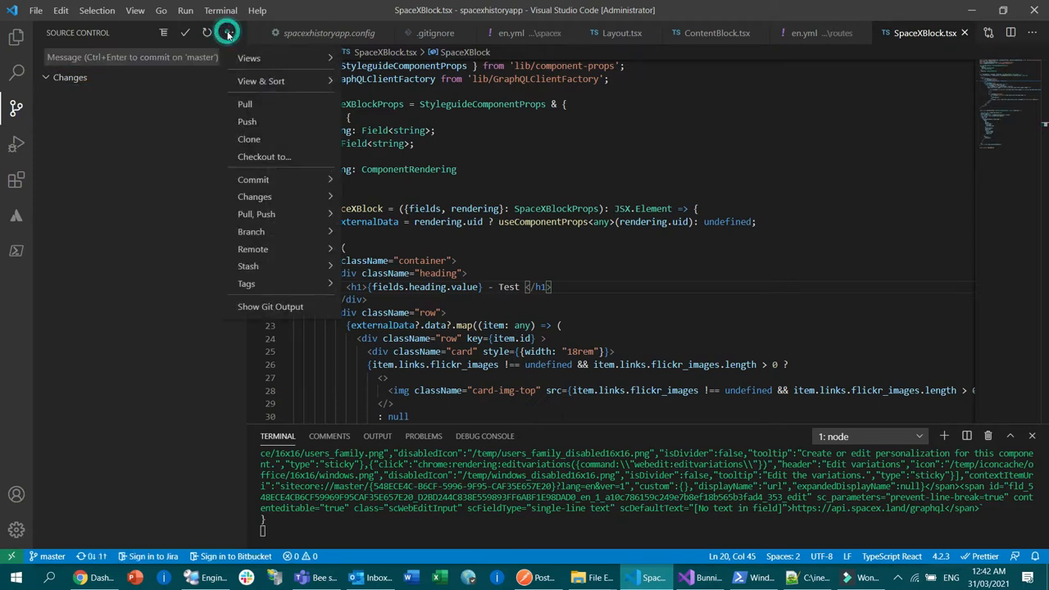
click(270, 128)
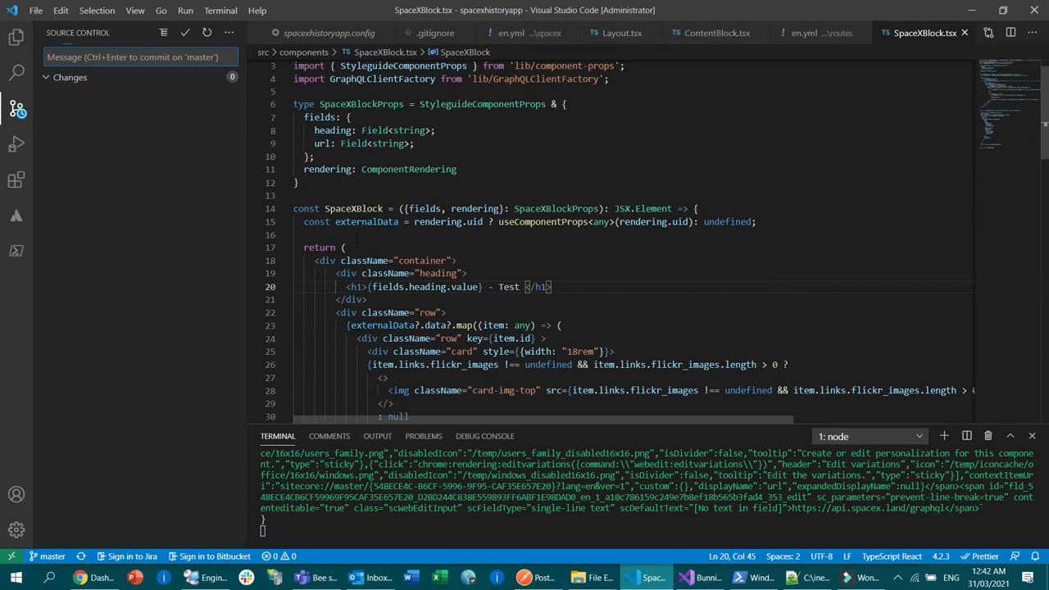
Step: Switch to the Vercel dashboard in Chrome, reload it, and open the latest deployment of space-x-history
click(92, 578)
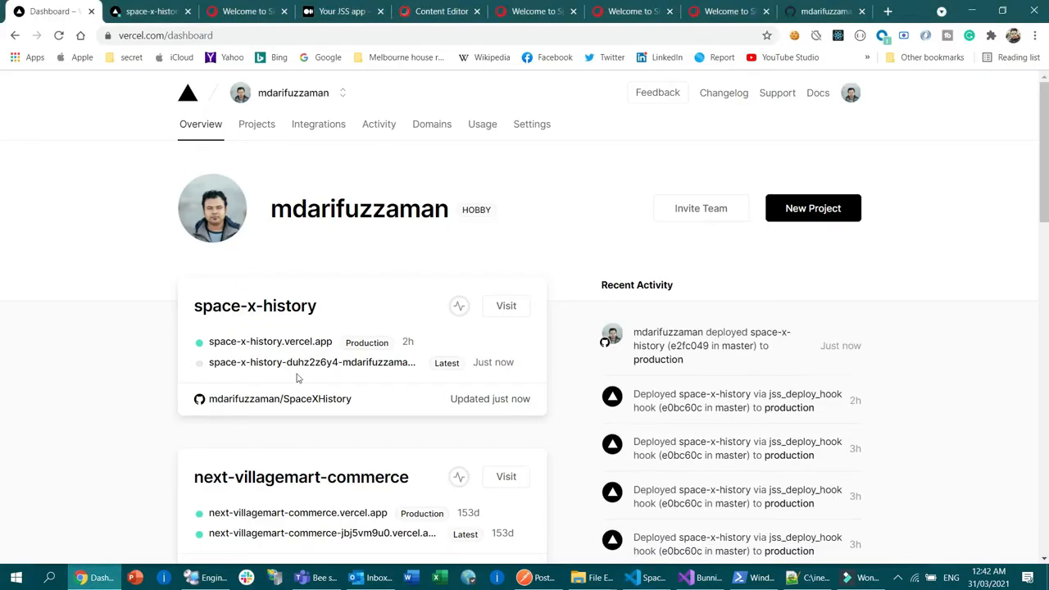
click(58, 37)
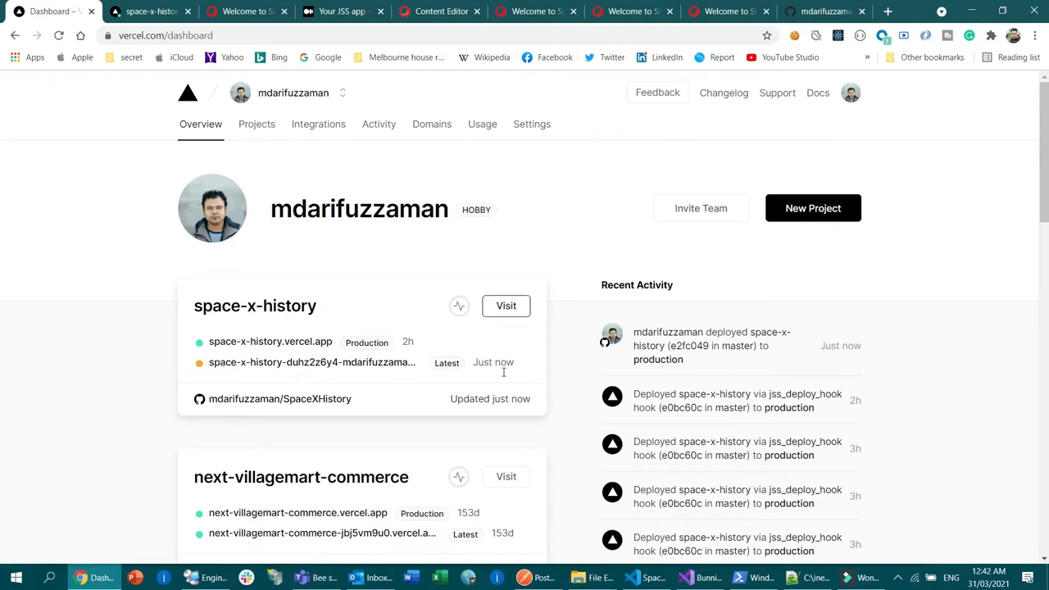
click(305, 368)
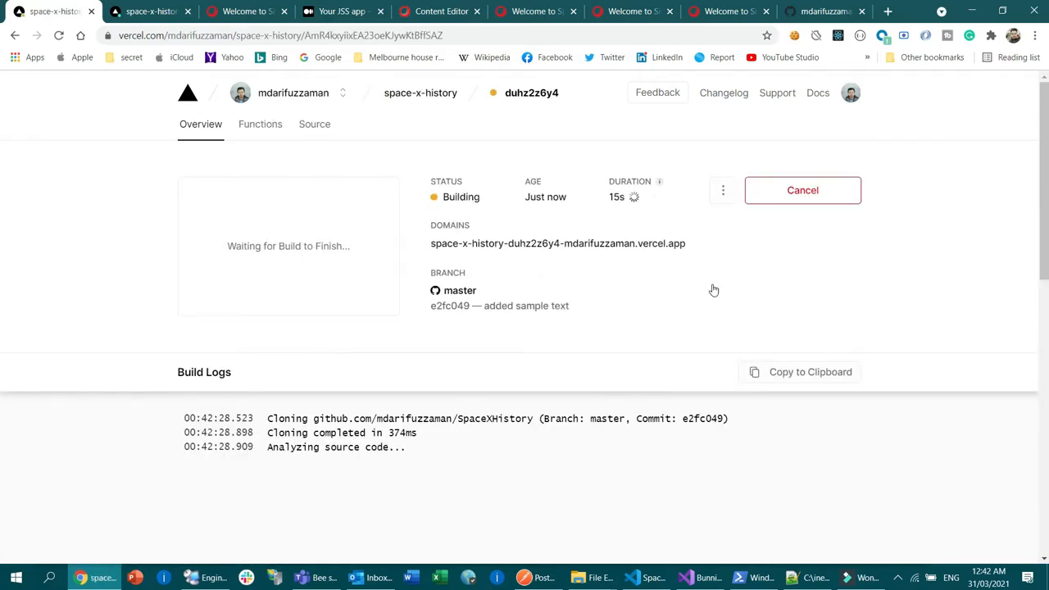
Step: Follow the running deployment's build logs through the dependency installation and the start of the build script
scroll(755, 383, down, 4)
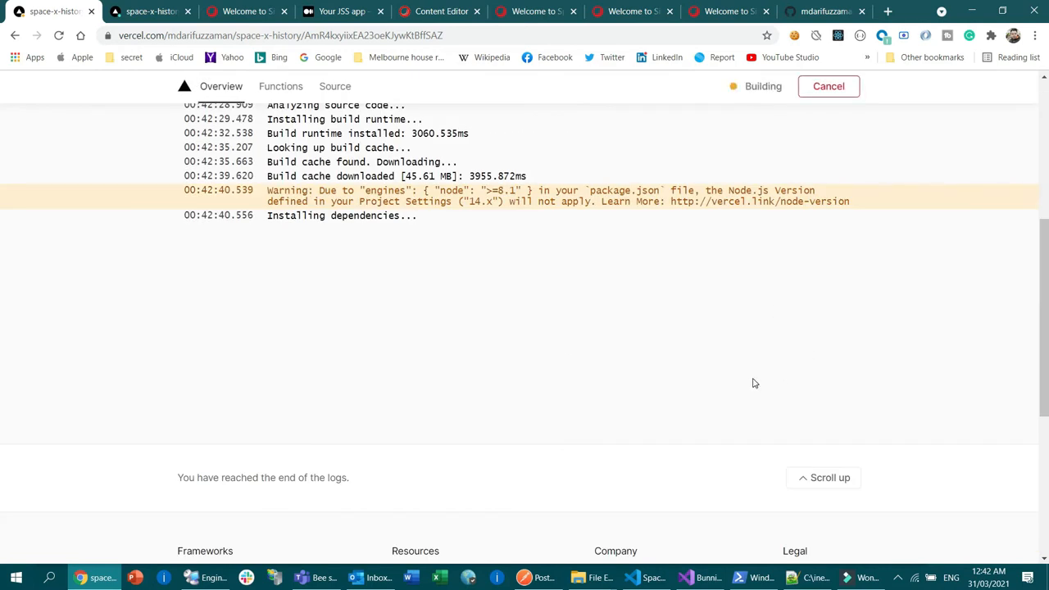
scroll(754, 383, up, 3)
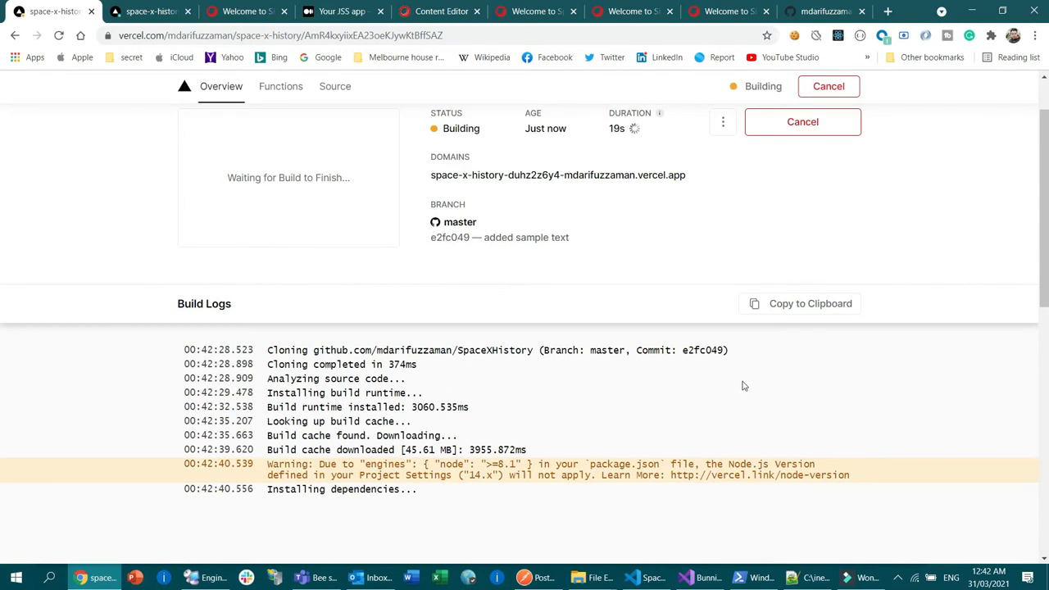
scroll(746, 385, down, 1)
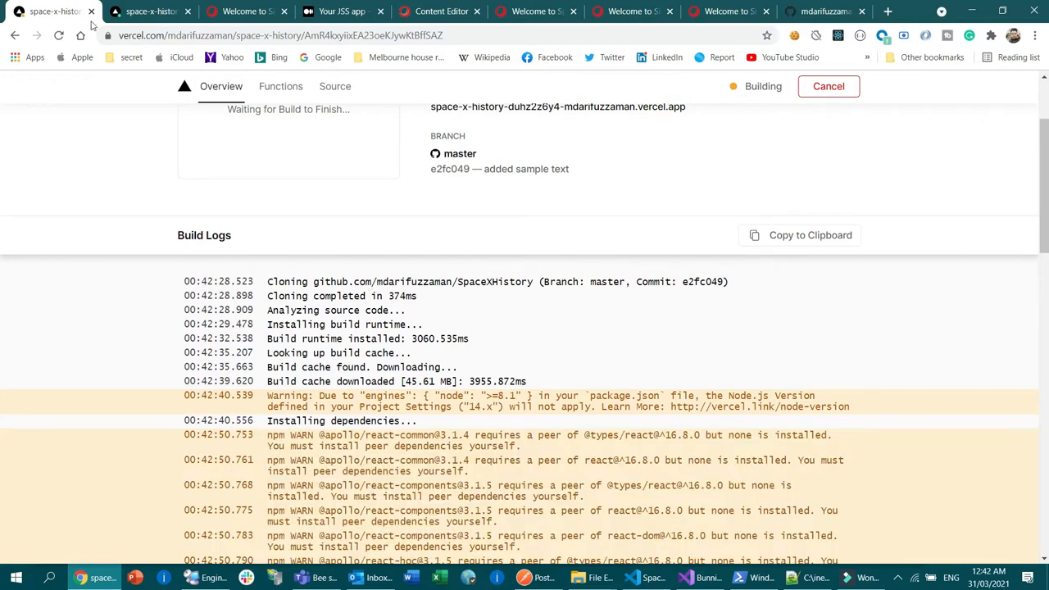
scroll(575, 316, down, 10)
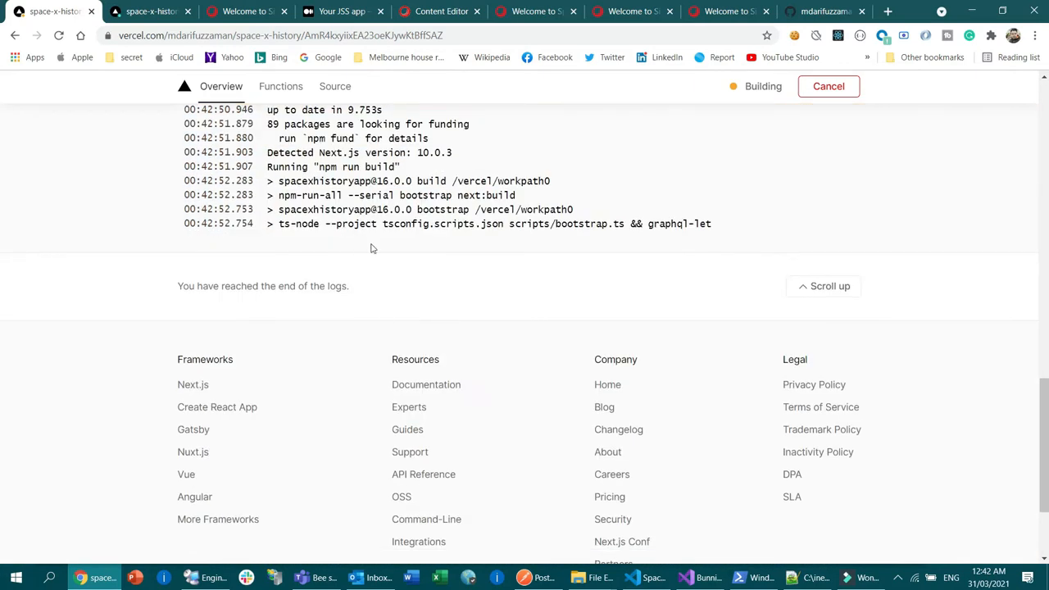
scroll(780, 277, up, 4)
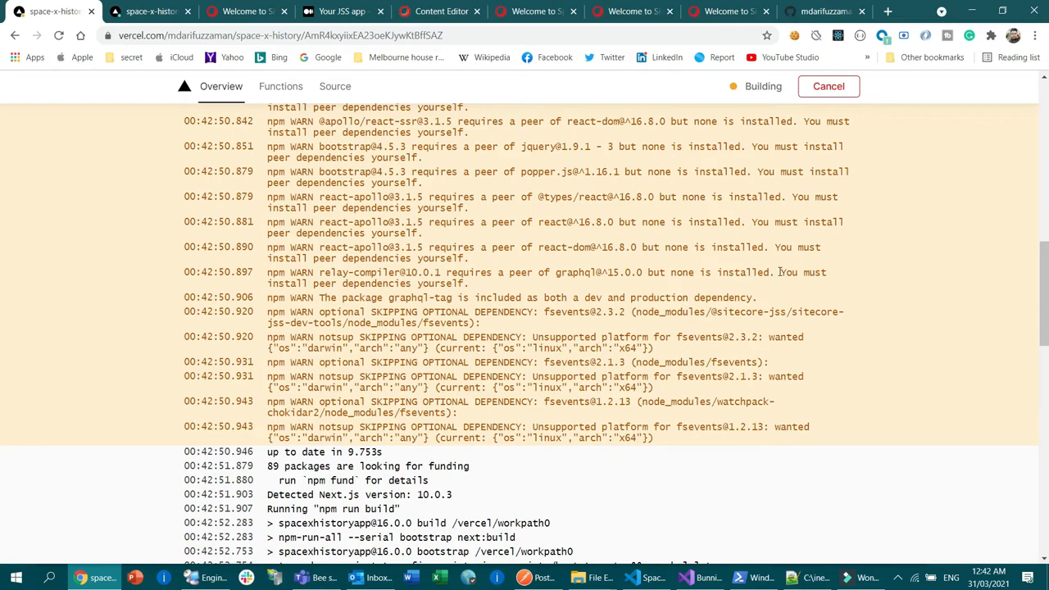
Step: Examine the deployment's status and build logs, including the JSS component registrations, page list, and First Load JS chunks
scroll(775, 276, down, 3)
scroll(648, 276, down, 8)
scroll(346, 227, up, 5)
drag(417, 275, 588, 379)
scroll(590, 377, up, 10)
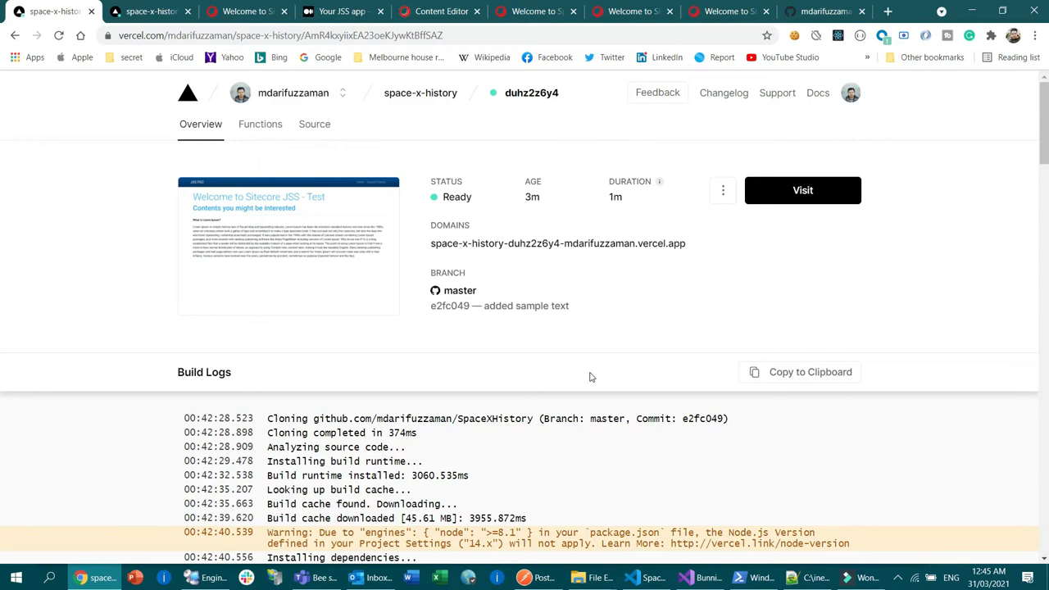
scroll(533, 399, down, 20)
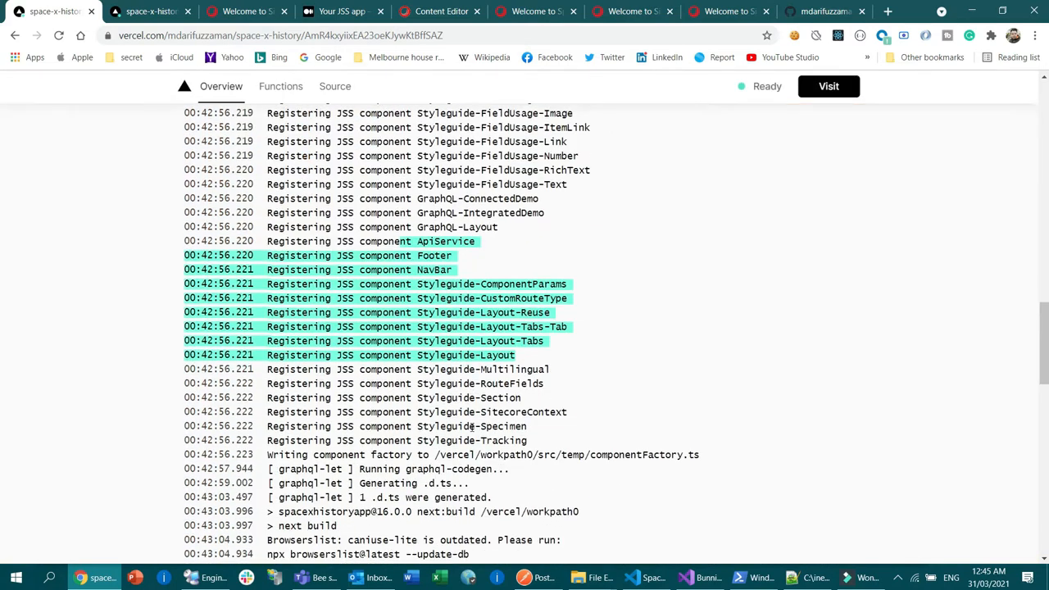
scroll(439, 435, down, 1)
scroll(421, 259, up, 4)
drag(279, 152, 590, 247)
drag(274, 116, 678, 221)
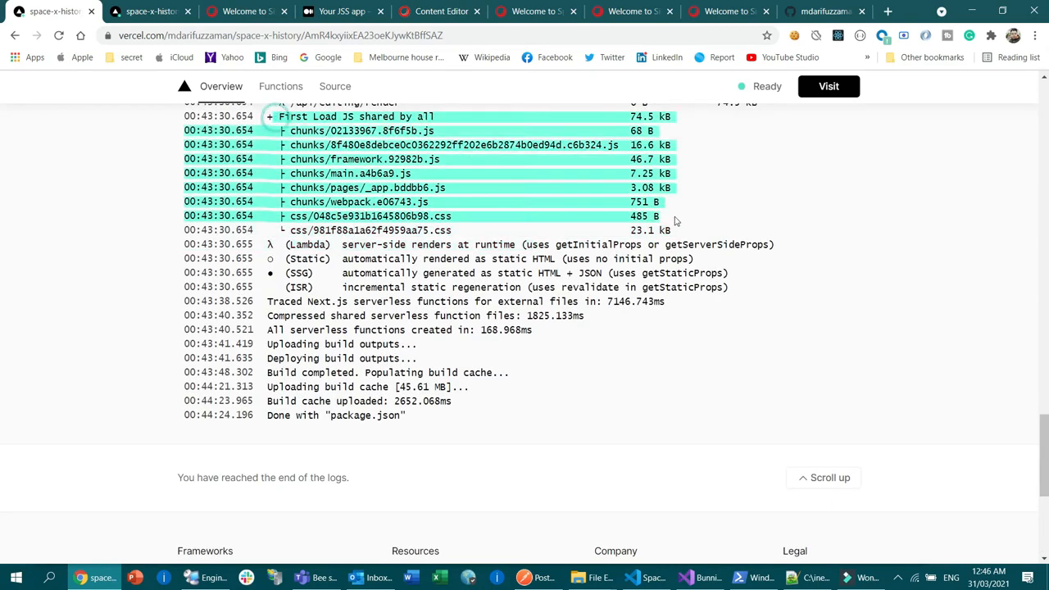
Step: Reload the live home page at space-x-history.vercel.app, inspect its heading, and compare it with the code in Visual Studio Code
click(263, 14)
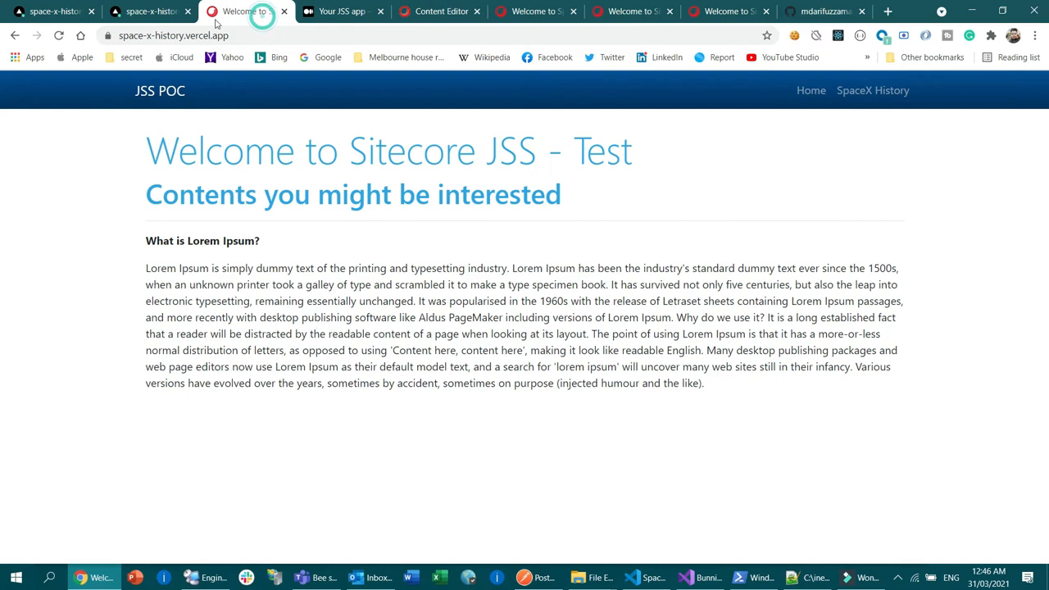
click(276, 33)
key(Return)
drag(145, 153, 536, 152)
double_click(603, 154)
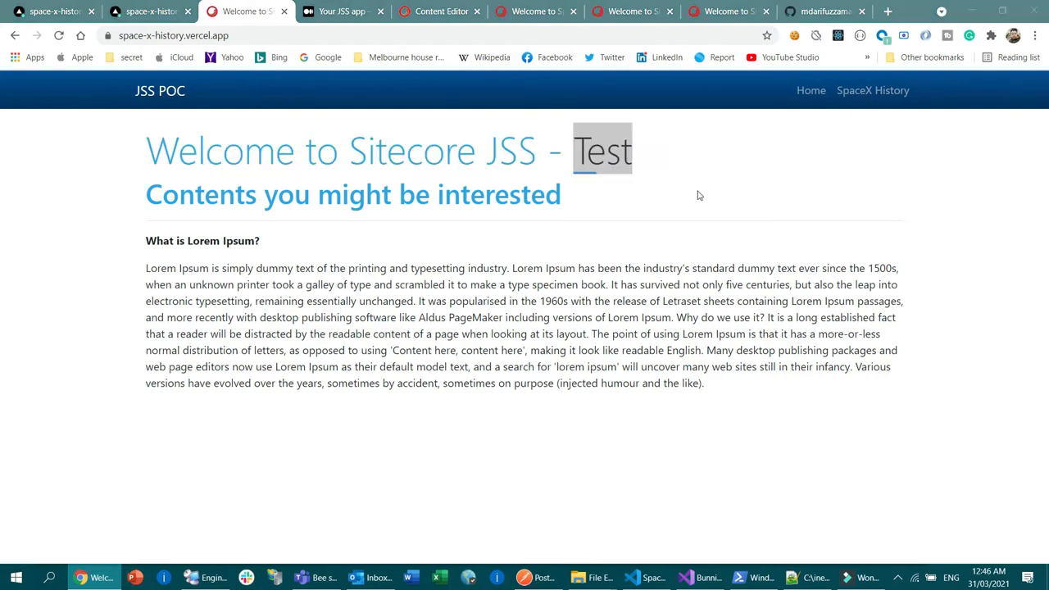
key(alt+Tab)
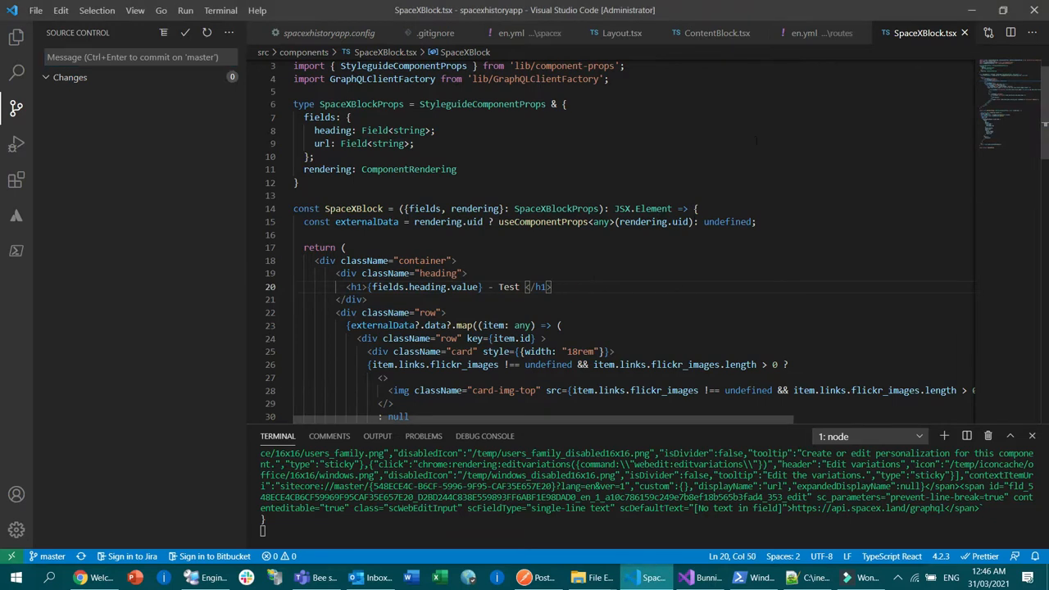
key(alt+Tab)
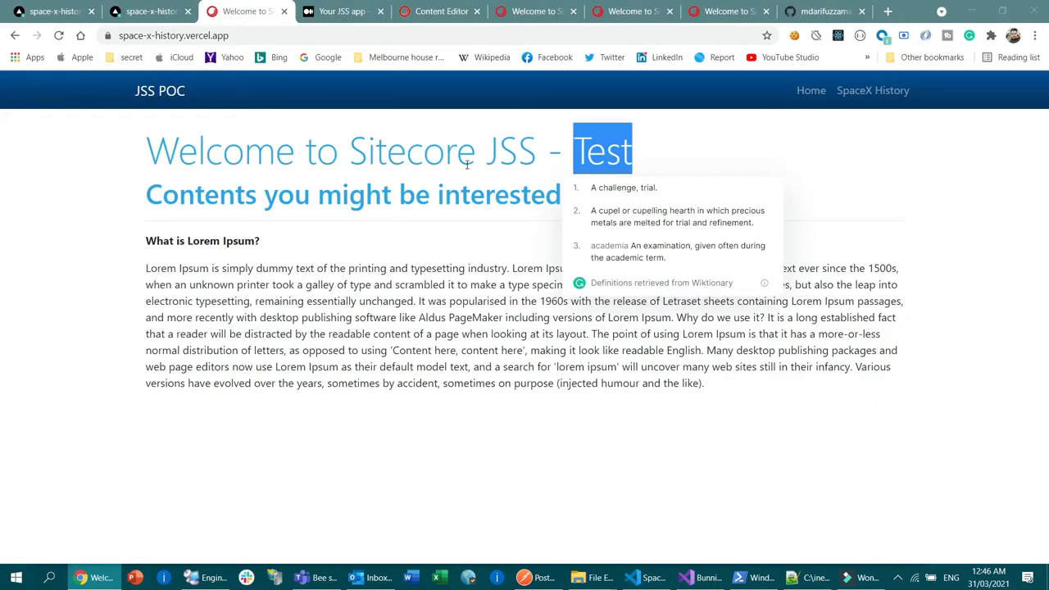
Step: Open the live SpaceX History page and compare its heading with the h1 in SpaceXBlock.tsx
click(884, 93)
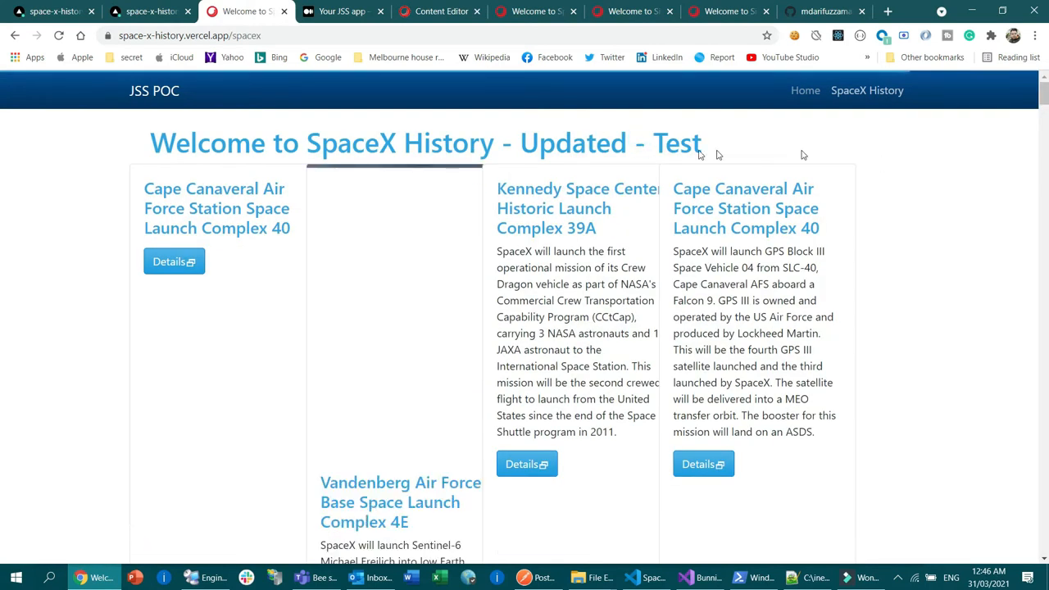
double_click(688, 140)
click(688, 140)
key(alt+Tab)
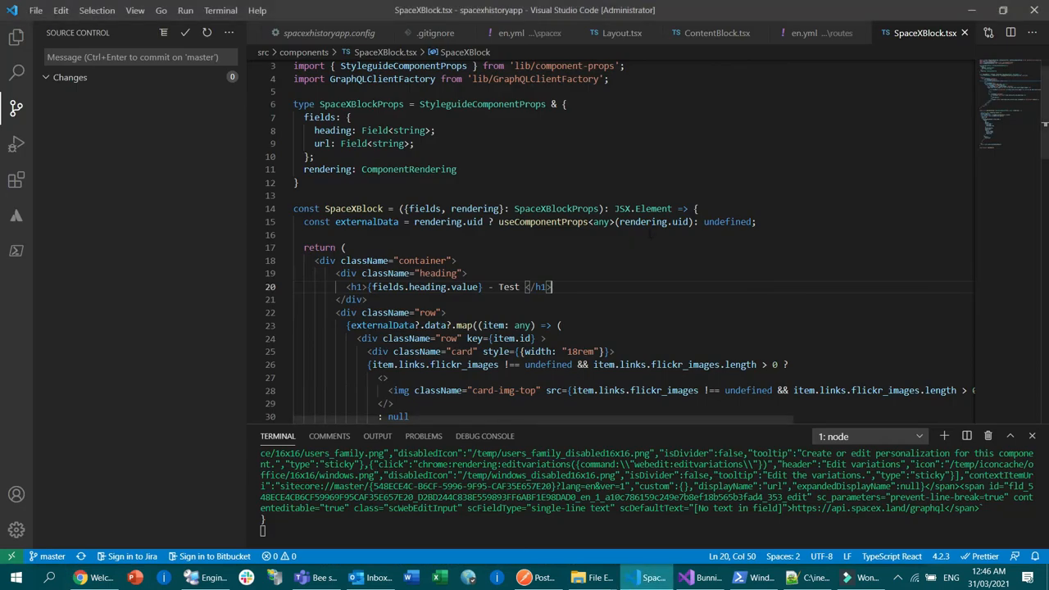
key(alt+Tab)
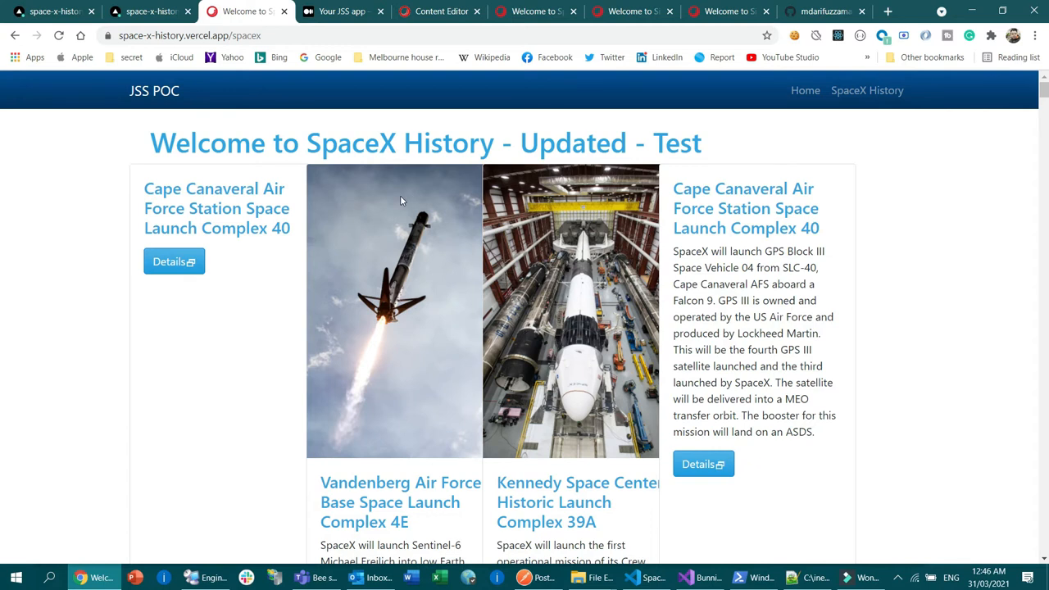
key(alt+Tab)
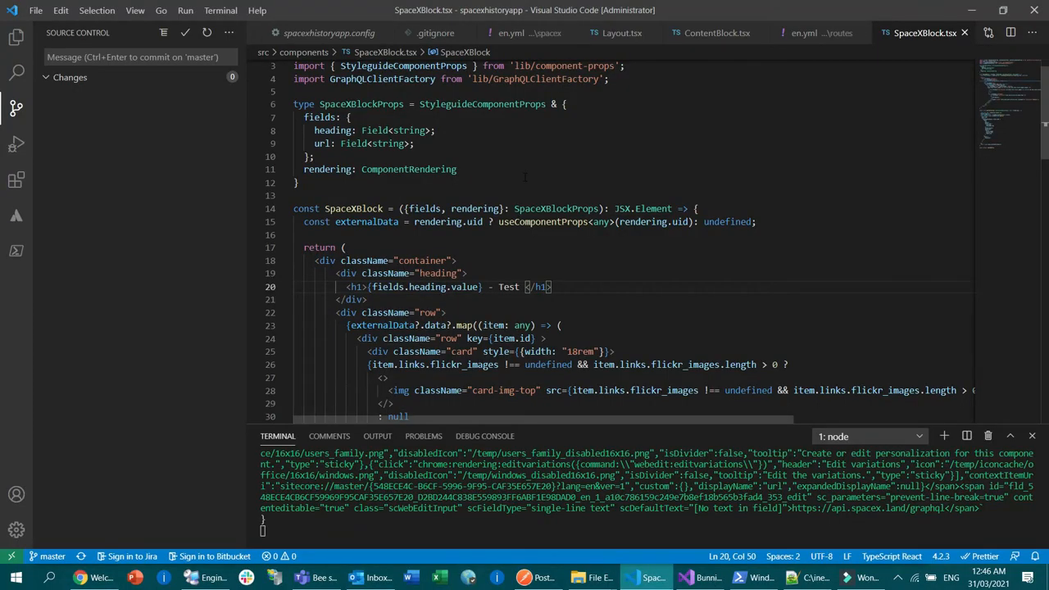
key(alt+Tab)
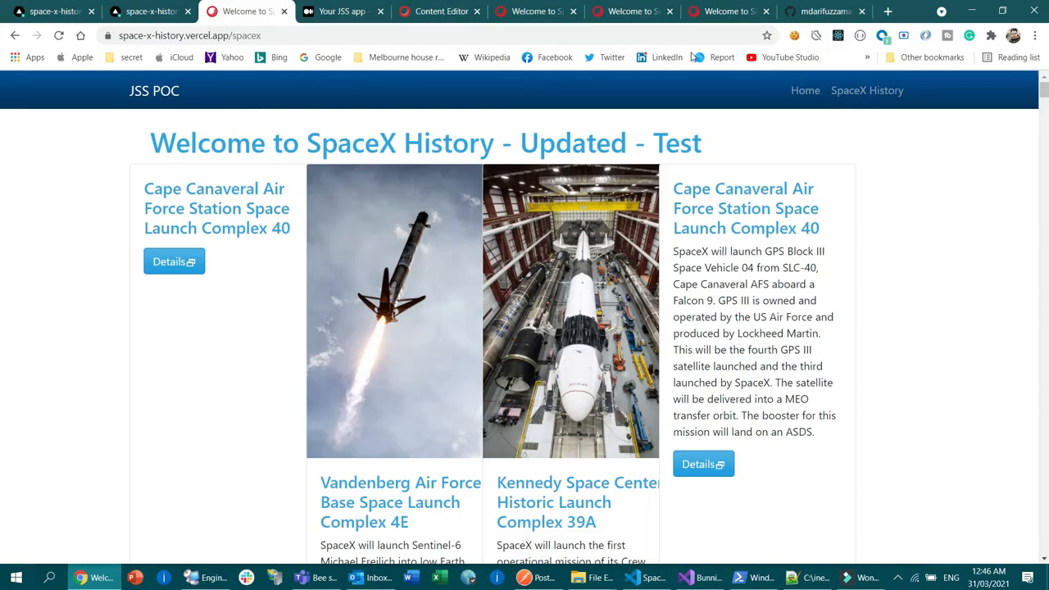
Step: In the Experience Editor's home page, split the content text into a new paragraph before "The point of using Lorem Ipsum"
click(726, 8)
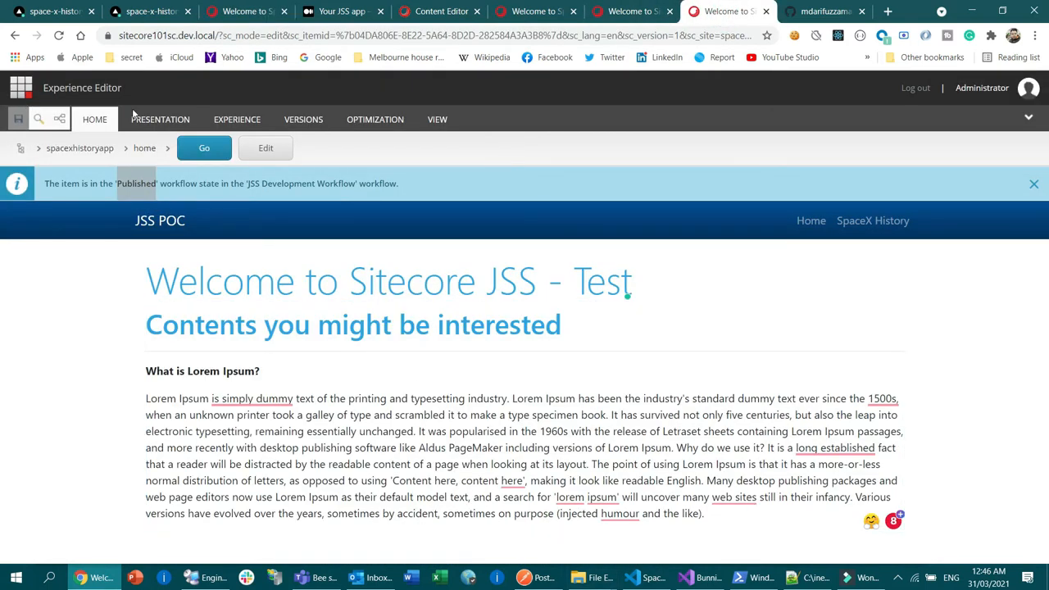
click(364, 414)
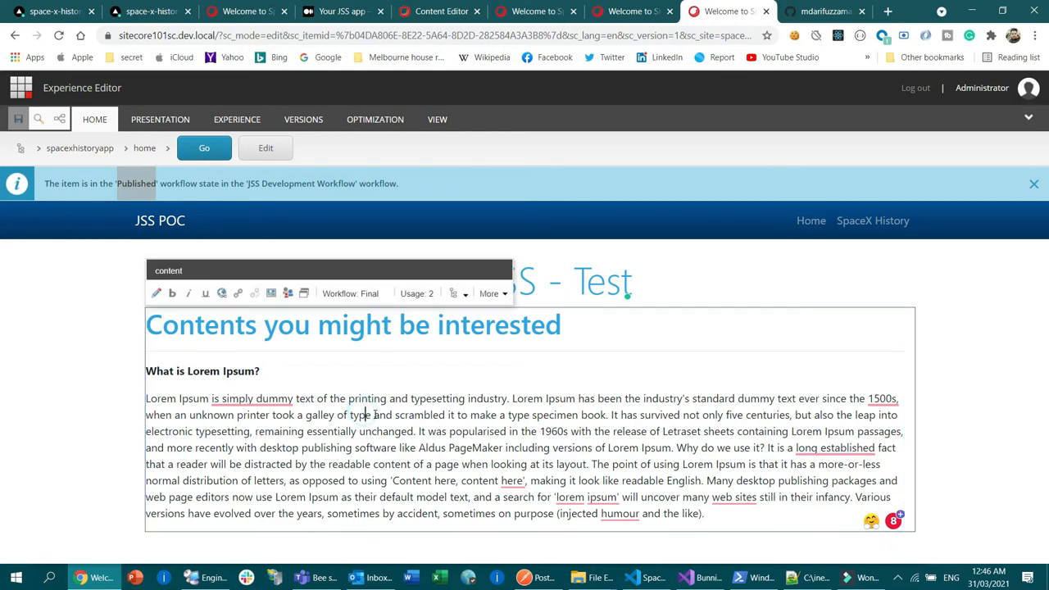
click(308, 413)
click(736, 516)
key(Return)
key(Return)
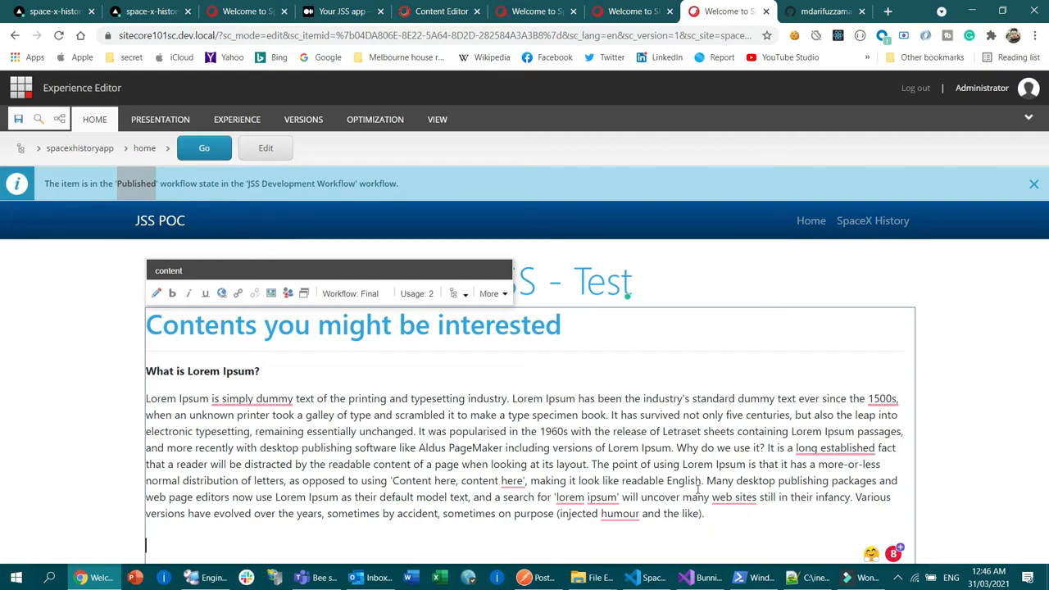
click(593, 464)
key(Return)
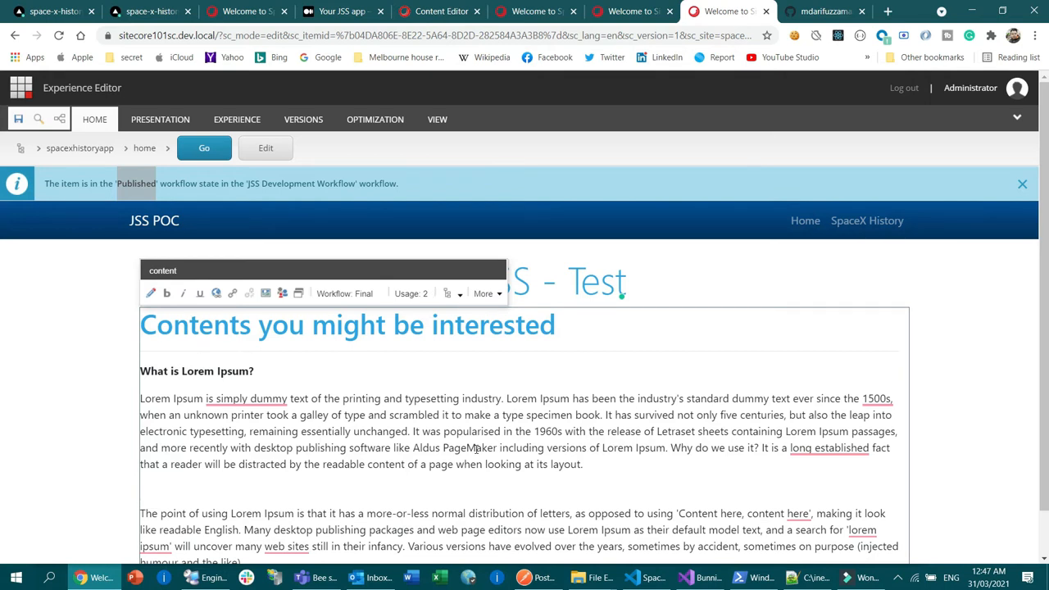
Step: Add the bold heading "Another Section:" above the new paragraph and save the home page
text(other Section)
key(shift+Left)
key(shift+Left)
key(shift+Left)
key(shift+Left)
key(shift+Left)
key(shift+Left)
key(shift+Left)
key(shift+Left)
key(shift+Left)
key(shift+Left)
key(shift+Left)
key(shift+Left)
key(shift+Left)
key(shift+Left)
key(shift+Left)
key(shift+Left)
key(shift+Left)
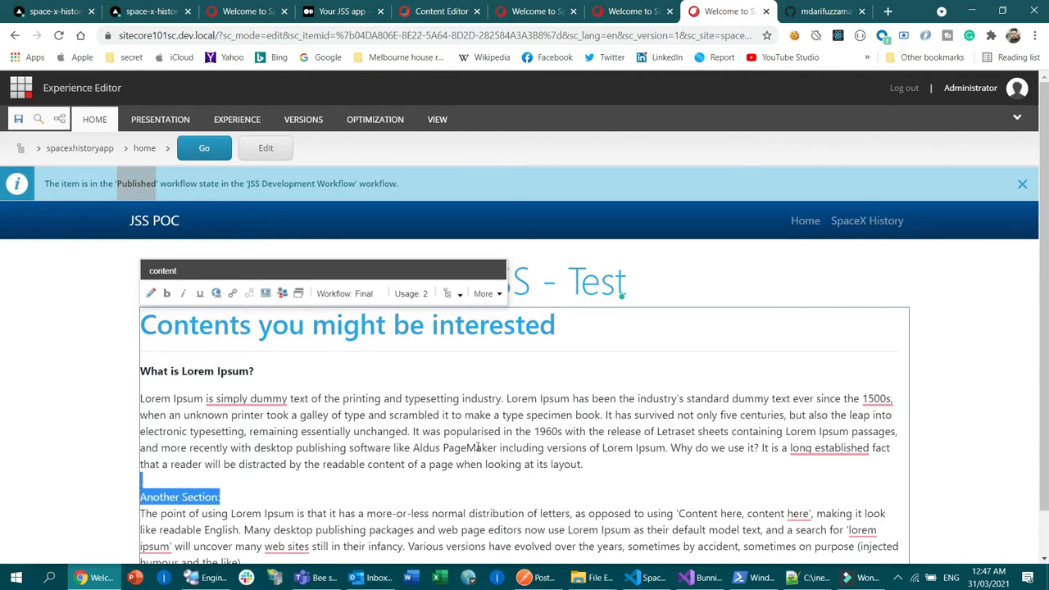
click(167, 294)
click(354, 529)
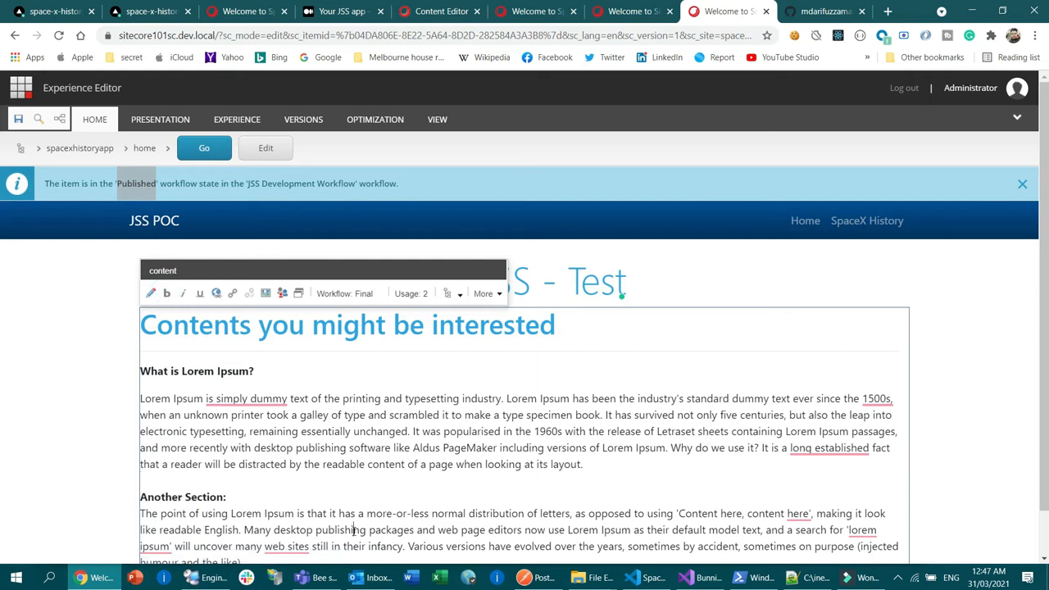
click(18, 119)
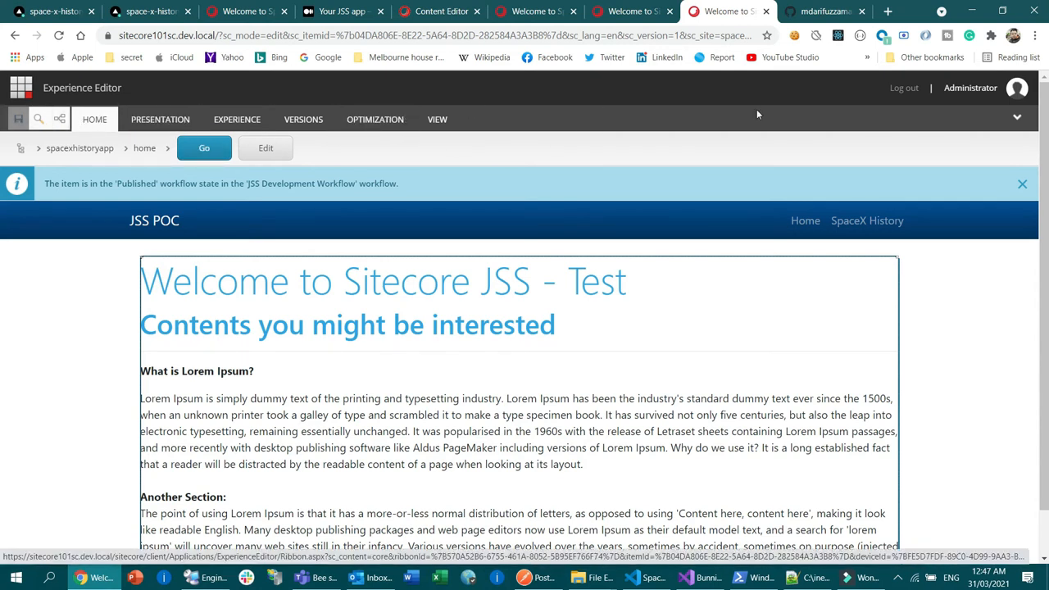
Step: Bring up the publishing settings for the home page in the Experience Editor, and open the Vercel dashboard in the deployment's browser tab
click(1019, 115)
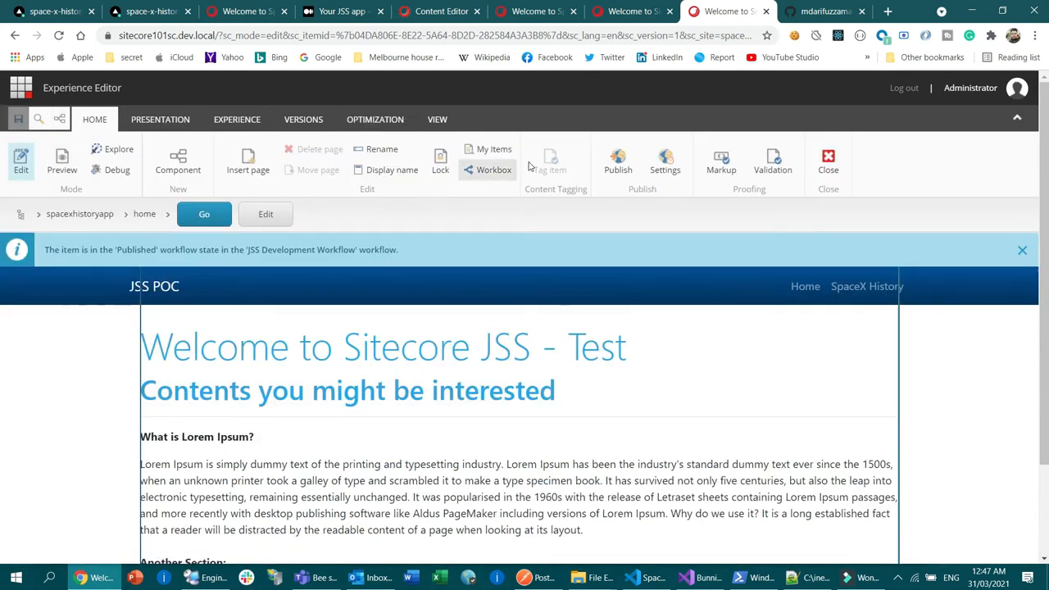
click(618, 169)
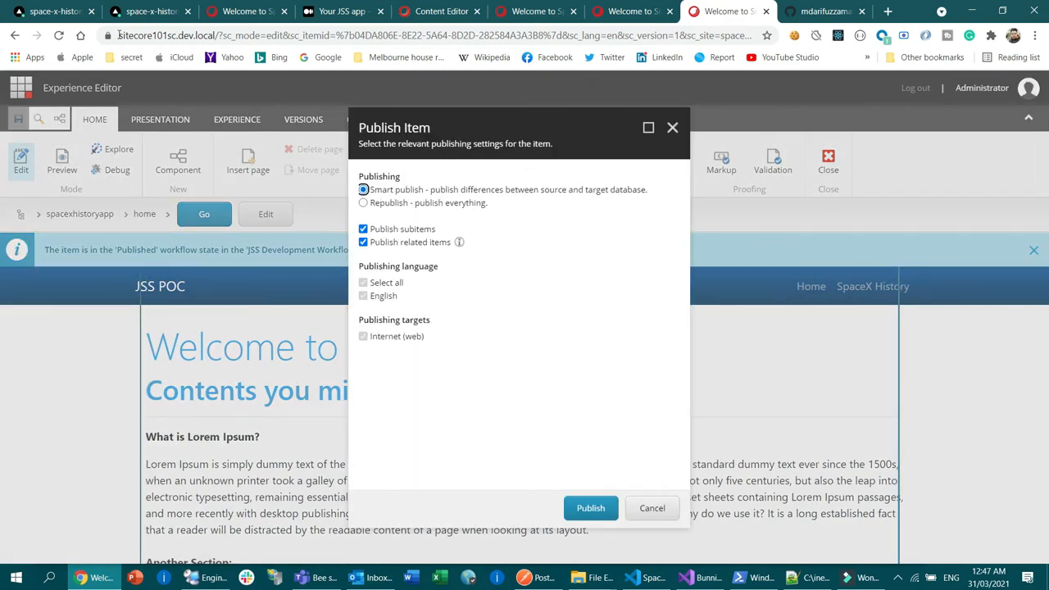
click(54, 7)
scroll(404, 89, up, 15)
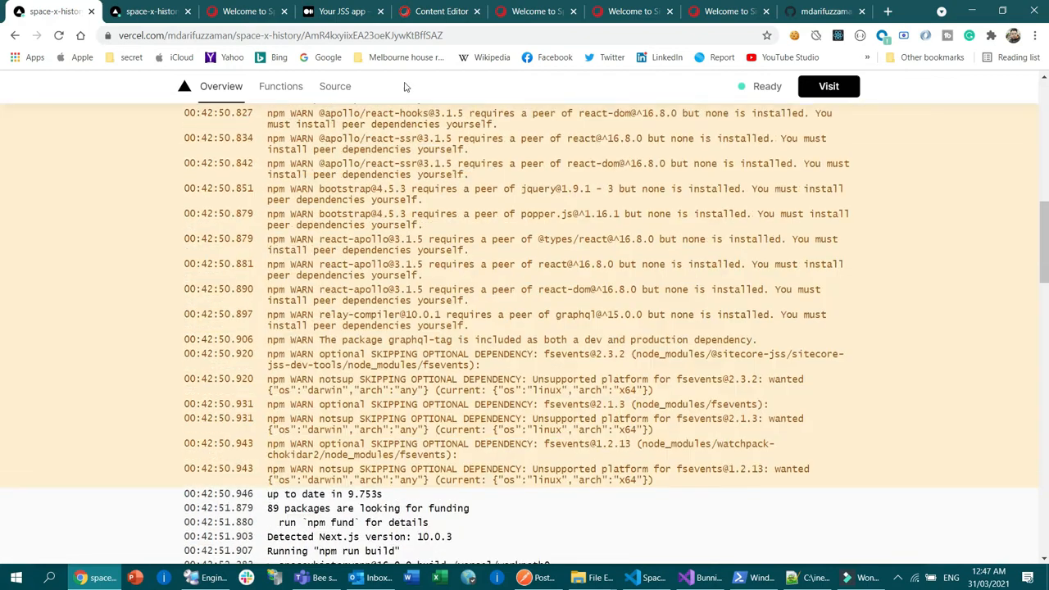
scroll(695, 127, up, 10)
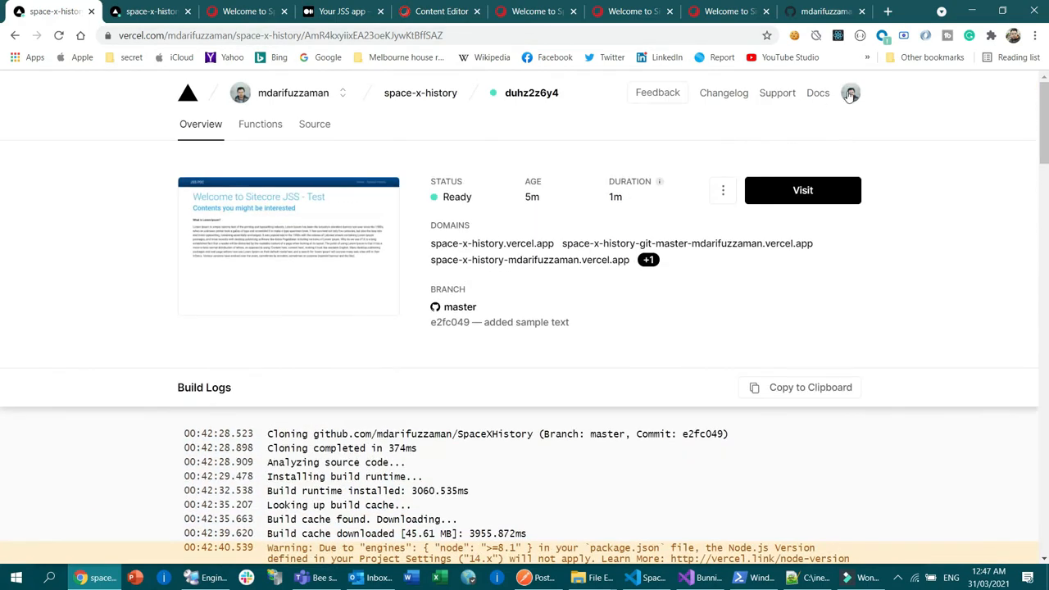
click(851, 93)
click(730, 127)
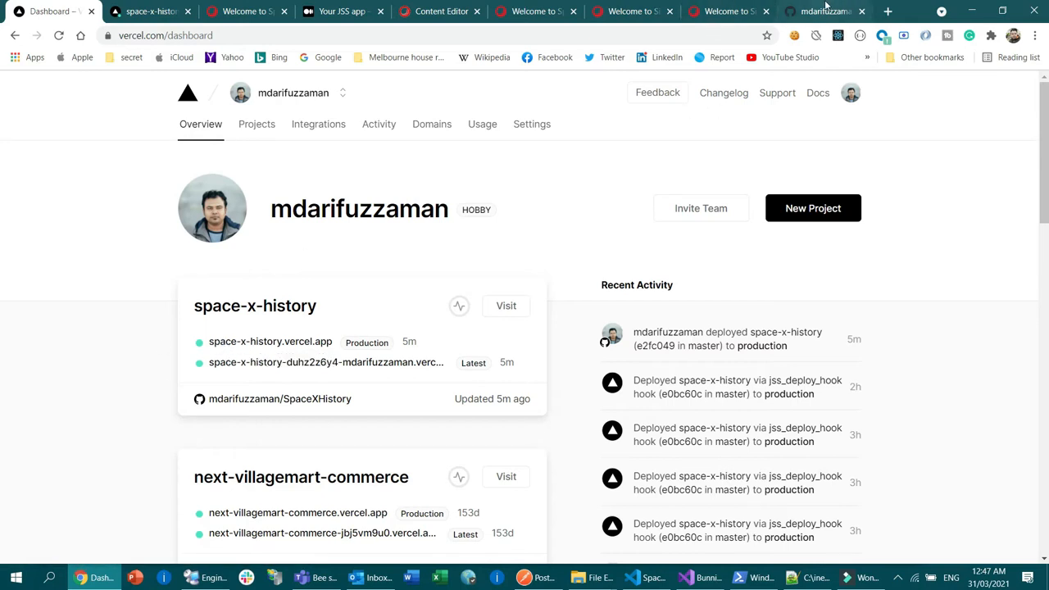
Step: Smart-publish the home page with subitems and related items to the Internet (web) target, and close the publishing dialog
click(723, 6)
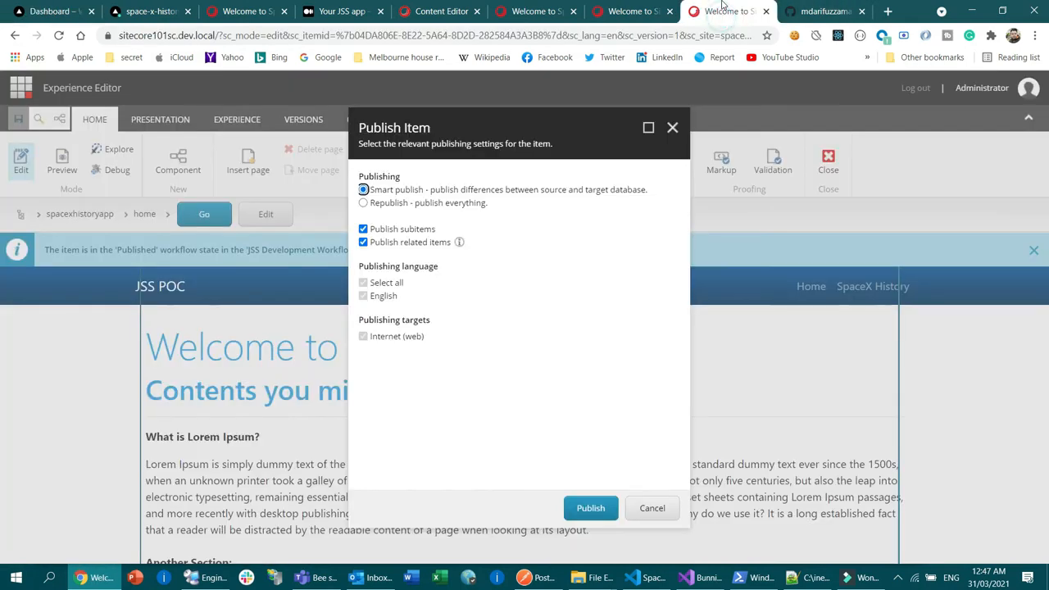
click(593, 509)
click(592, 379)
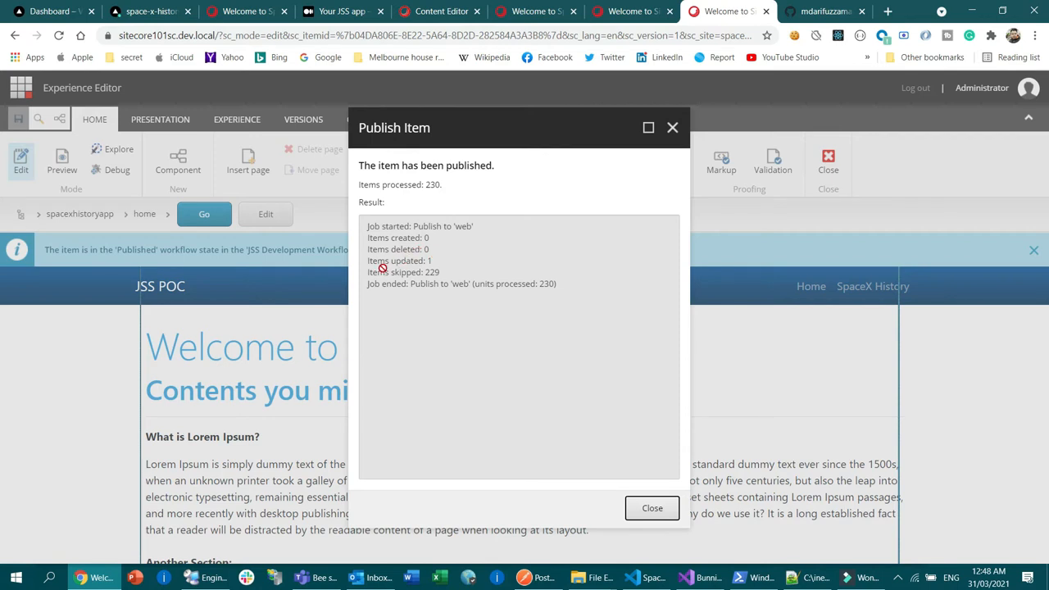
click(652, 509)
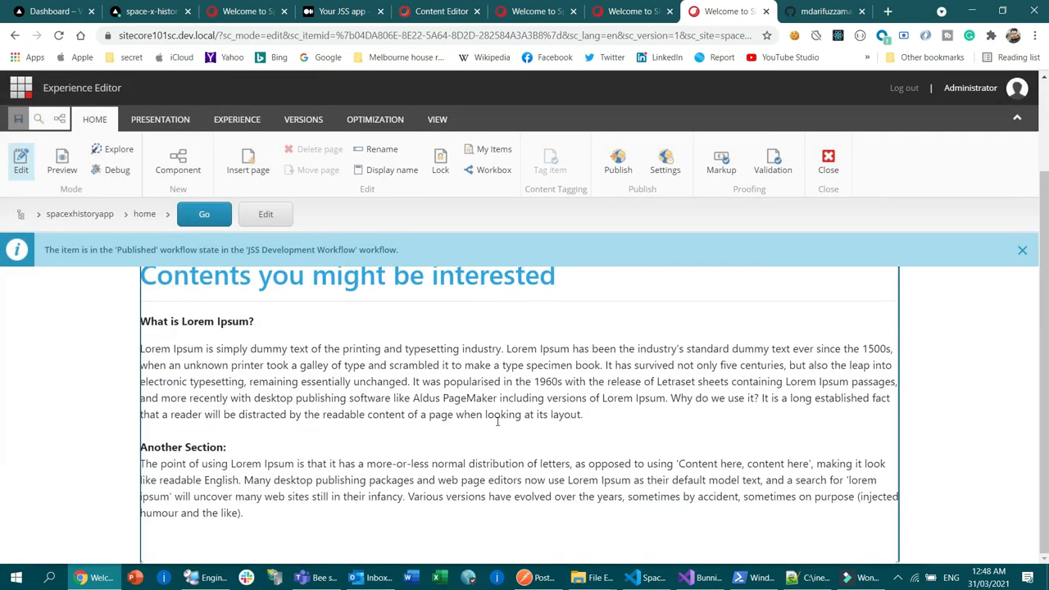
Step: Open the latest space-x-history deployment from the Vercel dashboard in a new browser tab and view its build logs
click(41, 12)
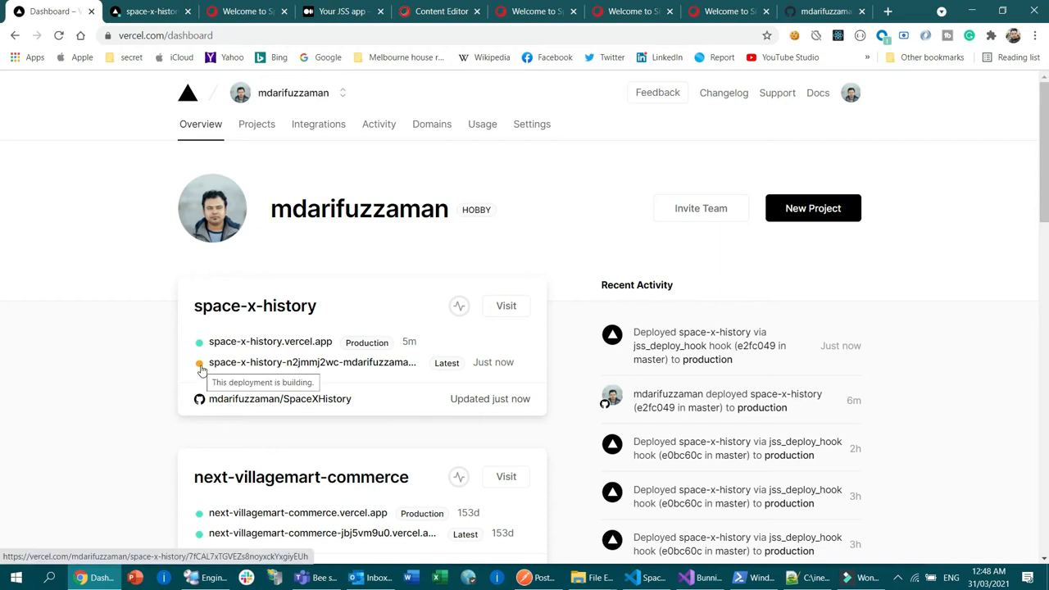
right_click(386, 365)
click(391, 370)
click(121, 11)
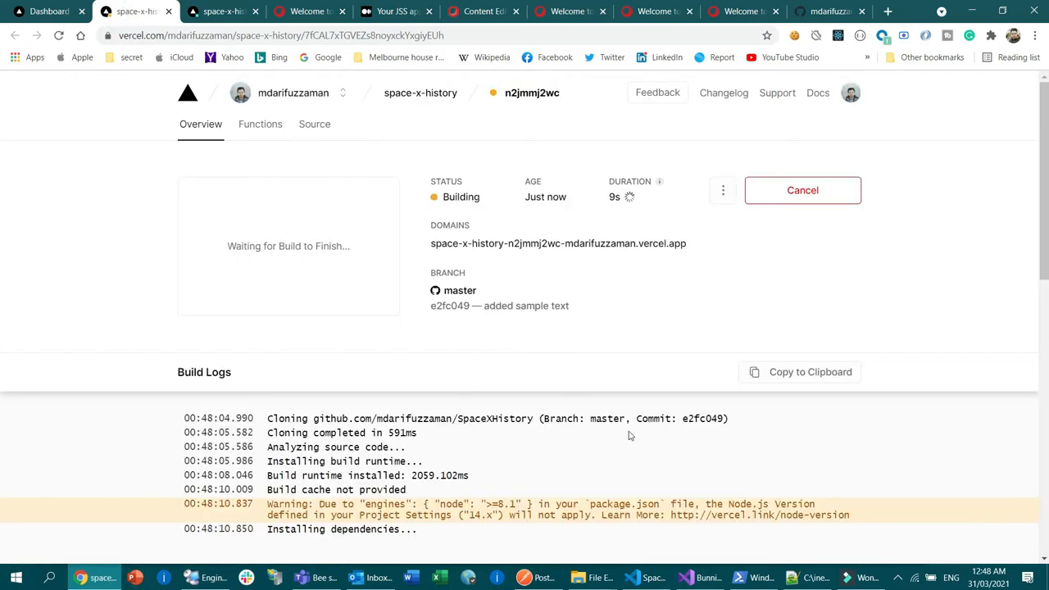
scroll(586, 467, down, 3)
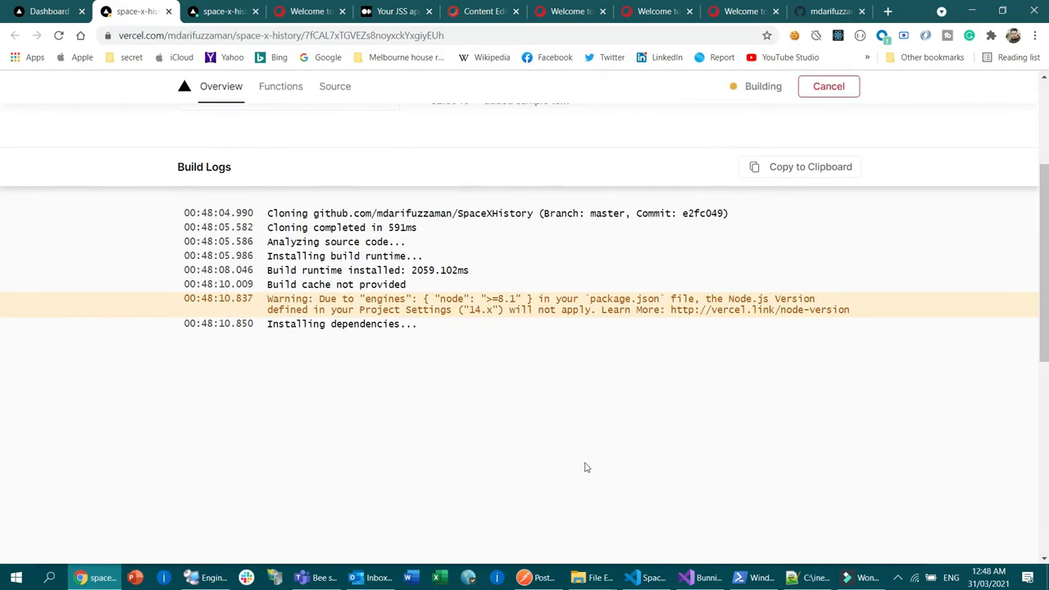
Step: Look at the Experience Editor and the live SpaceX History page, and return to the running deployment's build logs via the Vercel dashboard
click(644, 10)
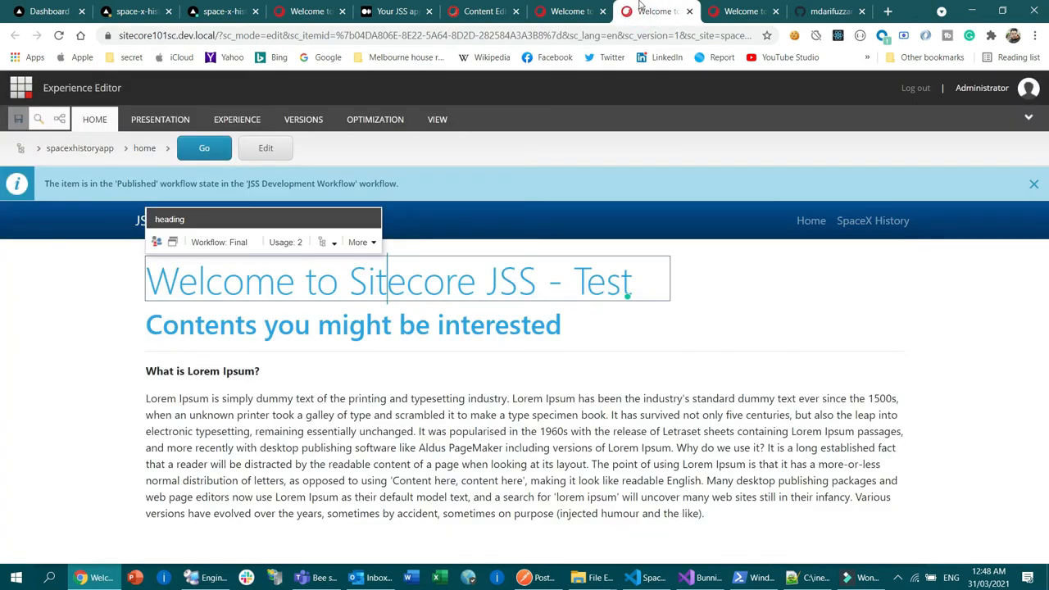
click(741, 10)
click(297, 11)
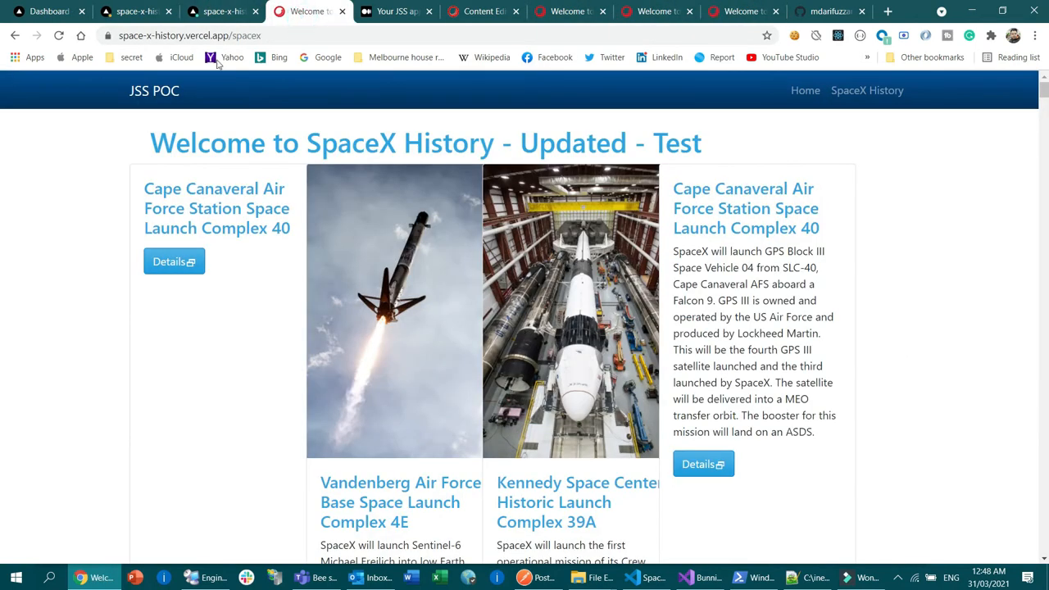
click(312, 32)
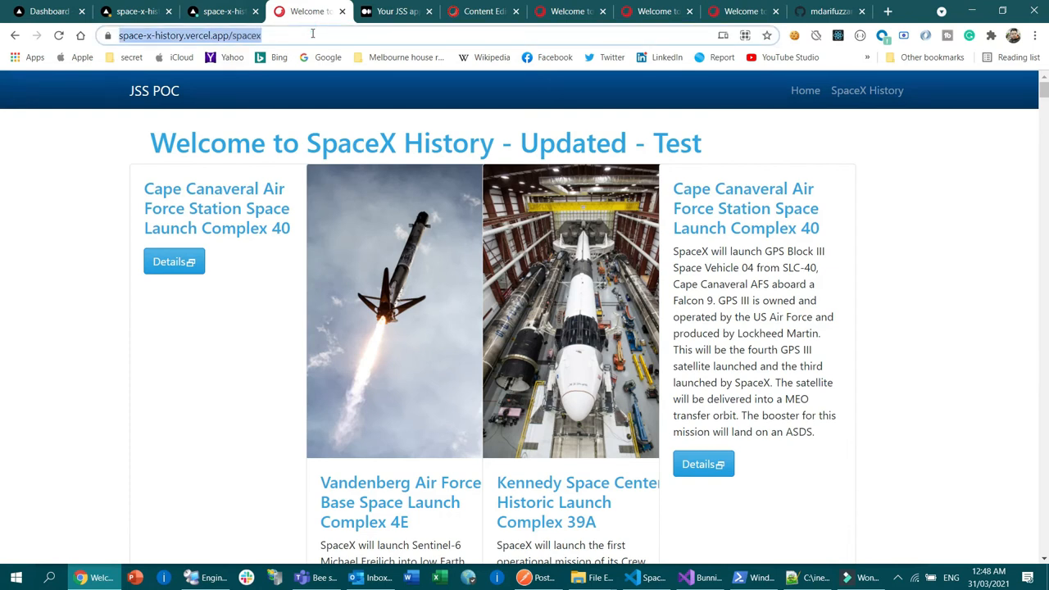
click(49, 11)
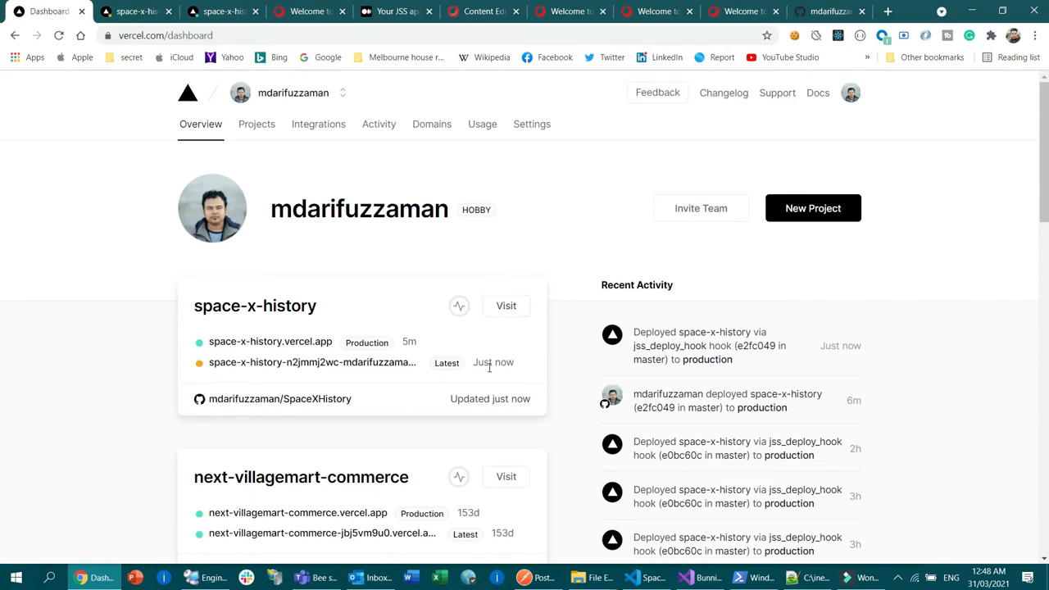
click(141, 7)
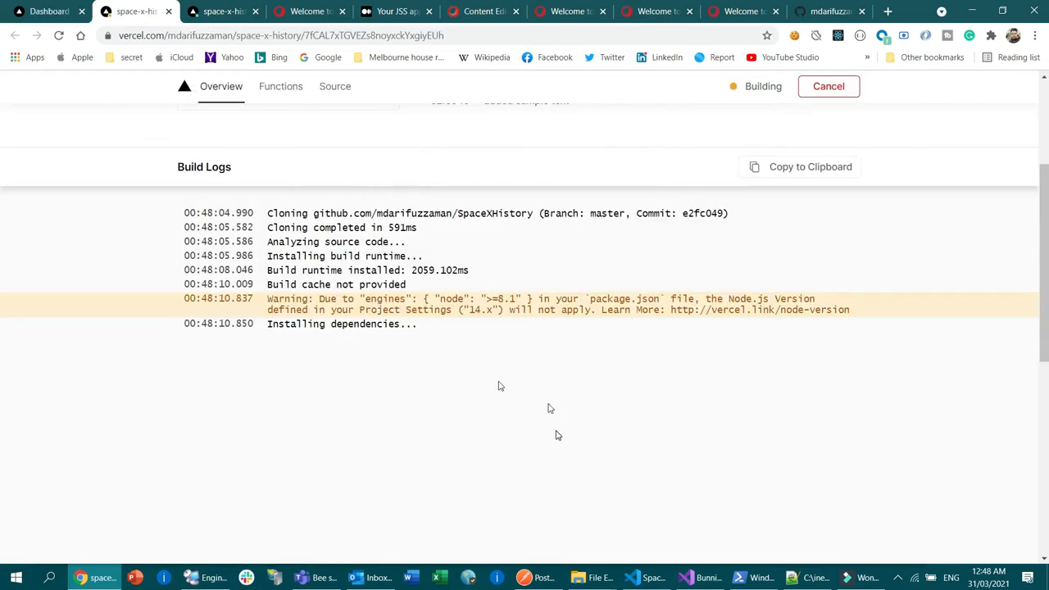
Step: Open the live home page at space-x-history.vercel.app by removing /spacex from the address
click(313, 7)
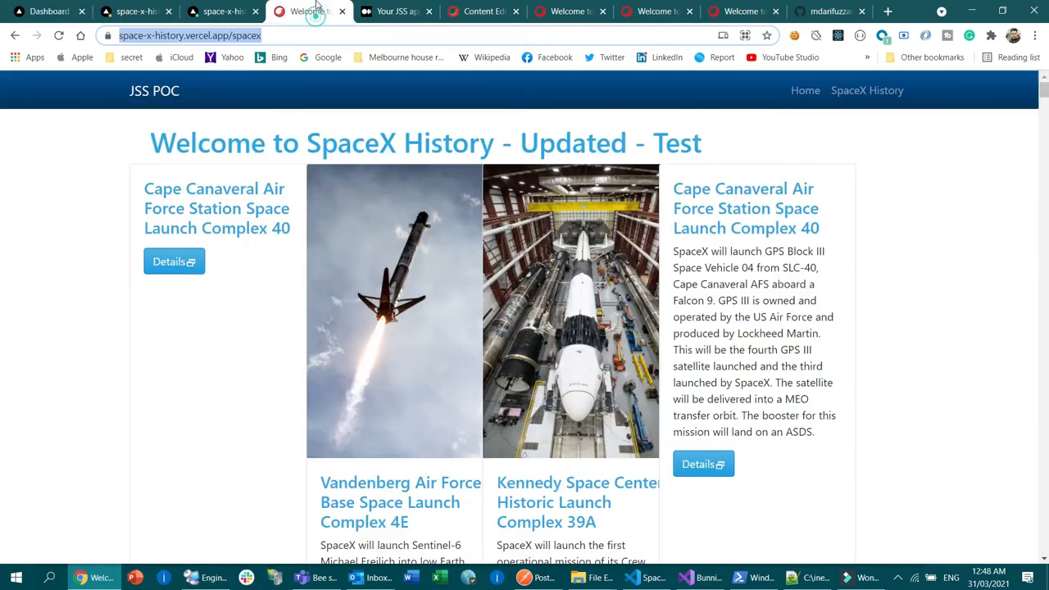
click(309, 30)
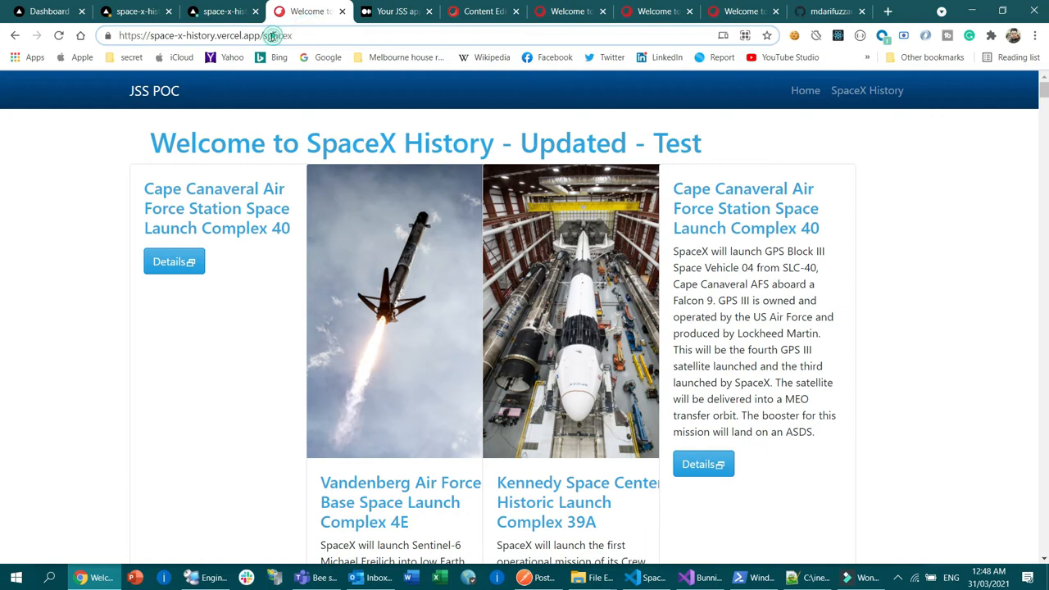
click(261, 35)
key(shift+End)
key(BackSpace)
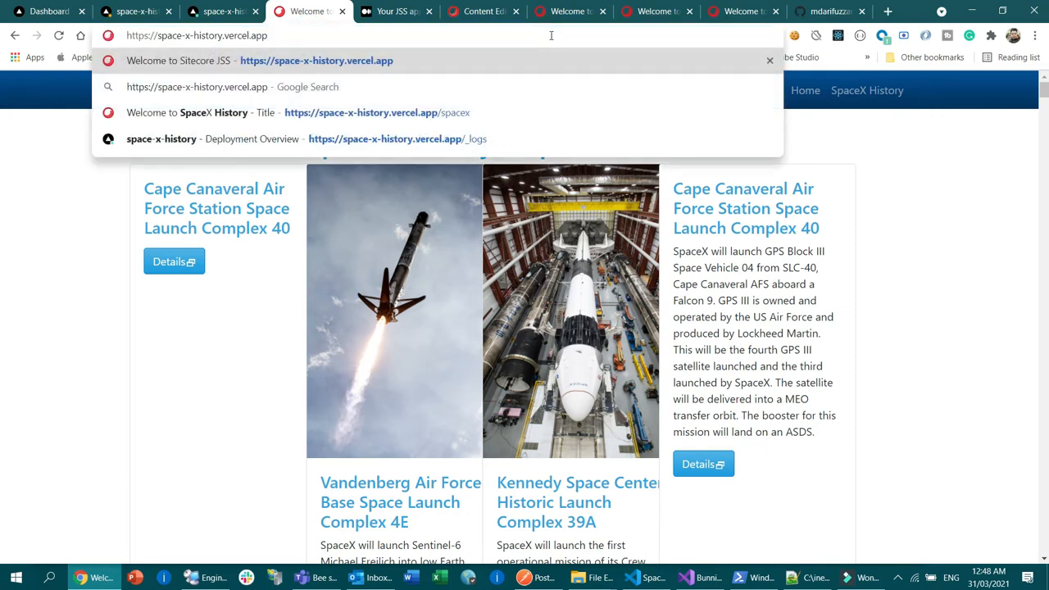
key(Return)
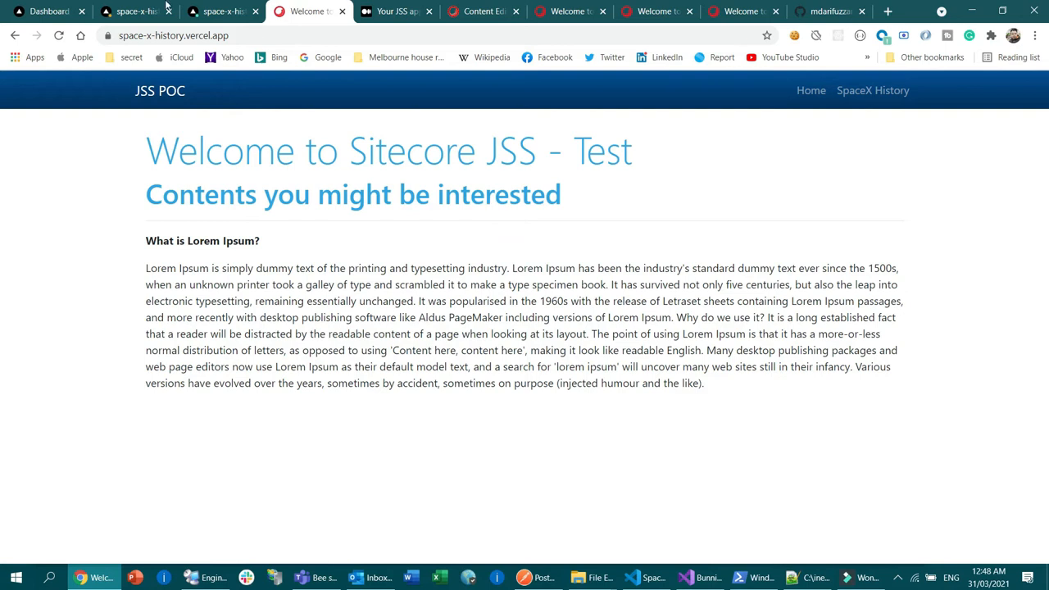
Step: Check the deployment's build logs, and compare the home page content in the Experience Editor with the live home page
click(135, 11)
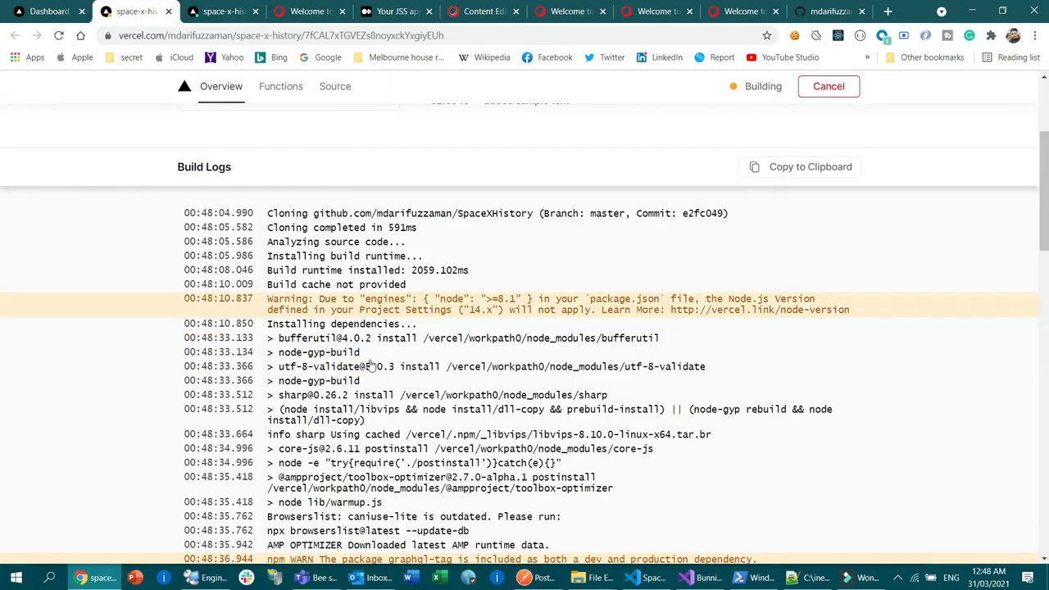
scroll(693, 373, down, 3)
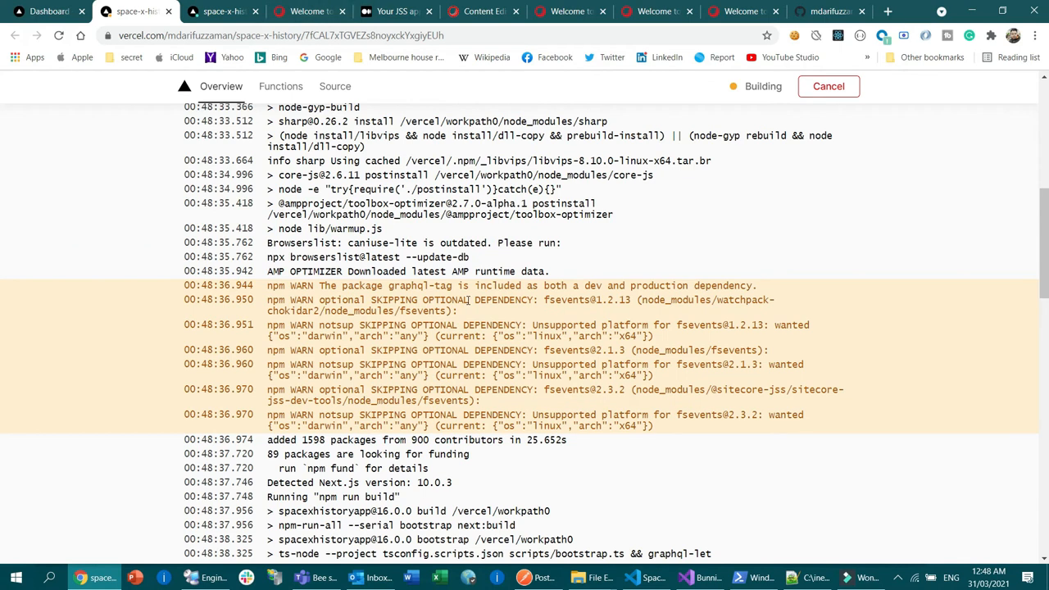
click(742, 11)
scroll(350, 285, down, 2)
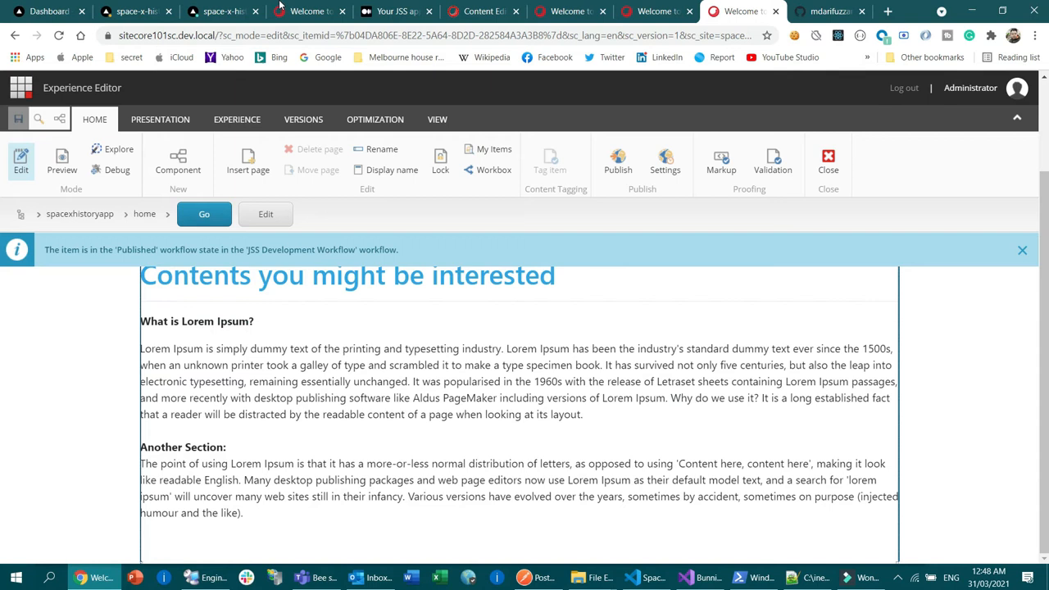
click(295, 10)
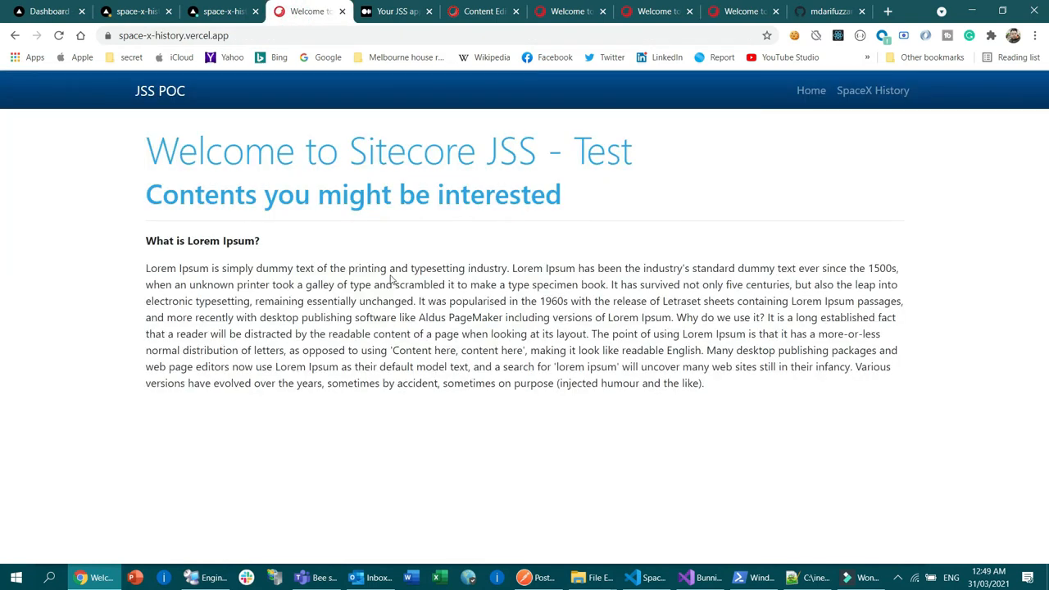
Step: Follow the new deployment's build logs to the end, including the generated chunks and page rendering types
click(137, 10)
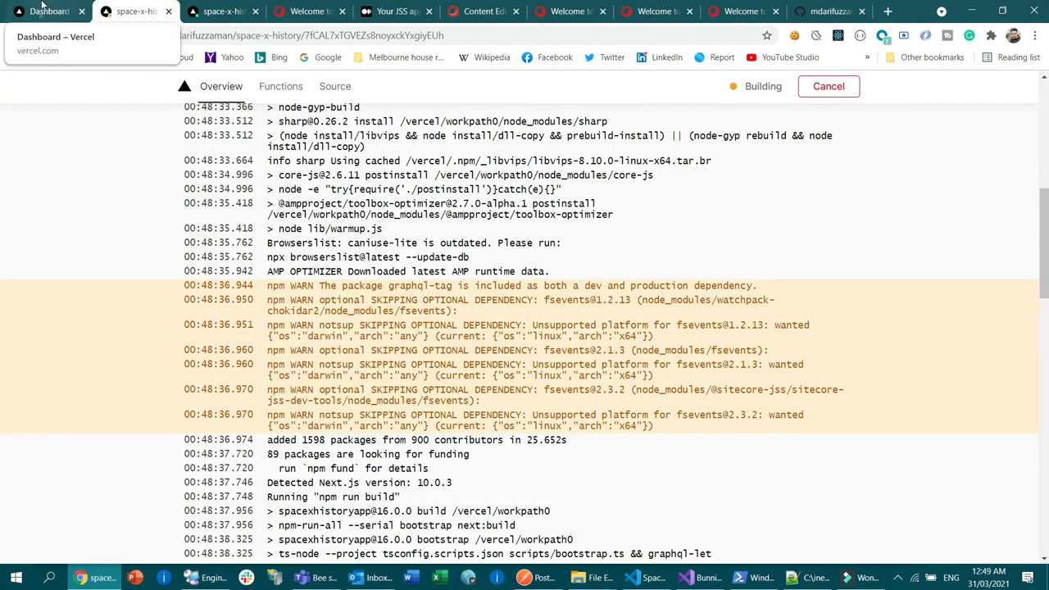
click(66, 8)
click(123, 11)
scroll(389, 304, down, 15)
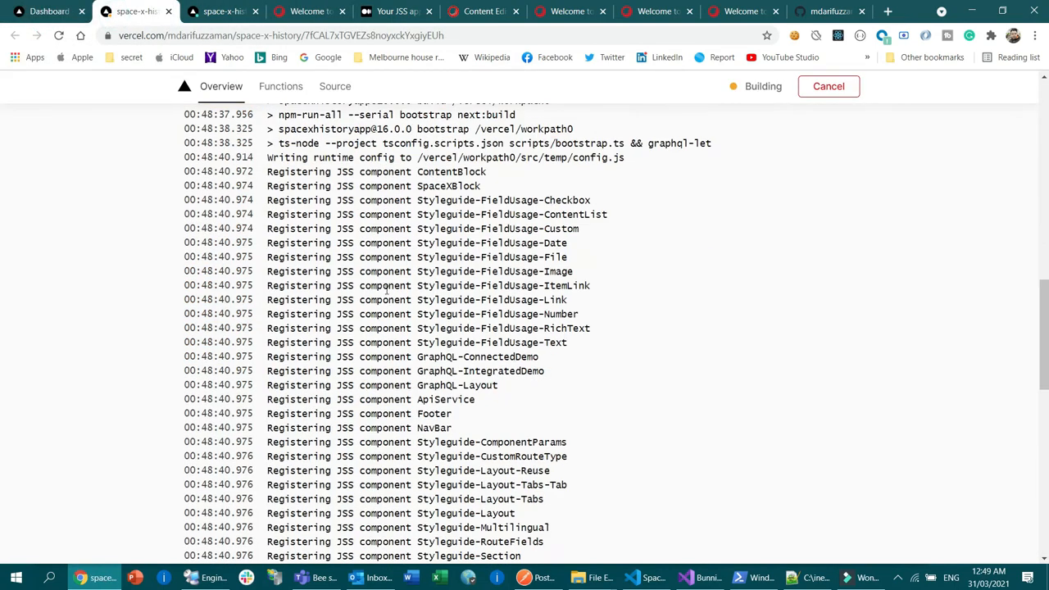
scroll(492, 336, up, 5)
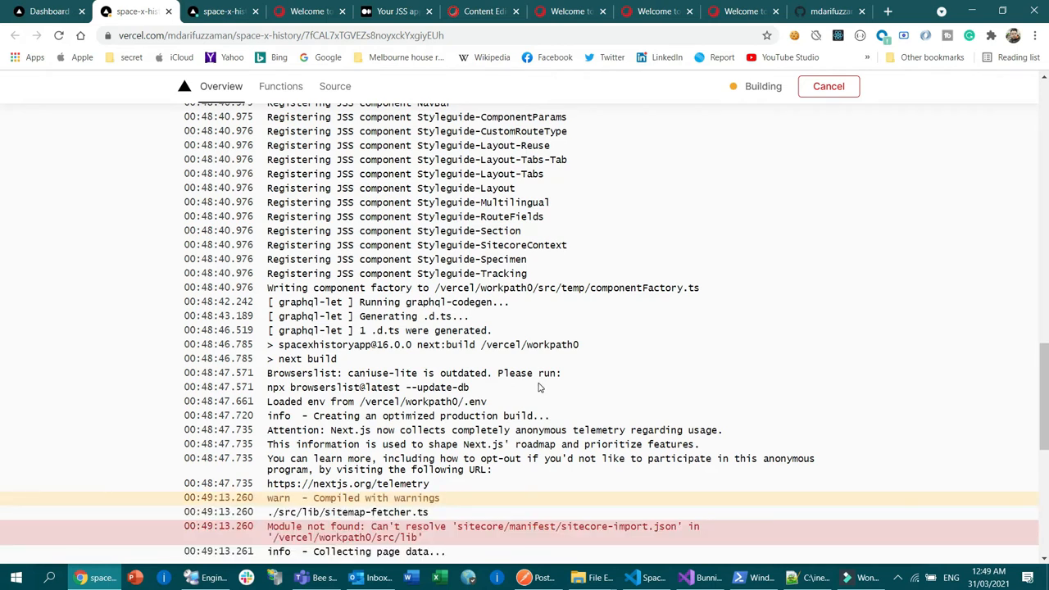
scroll(494, 393, down, 3)
drag(288, 149, 564, 195)
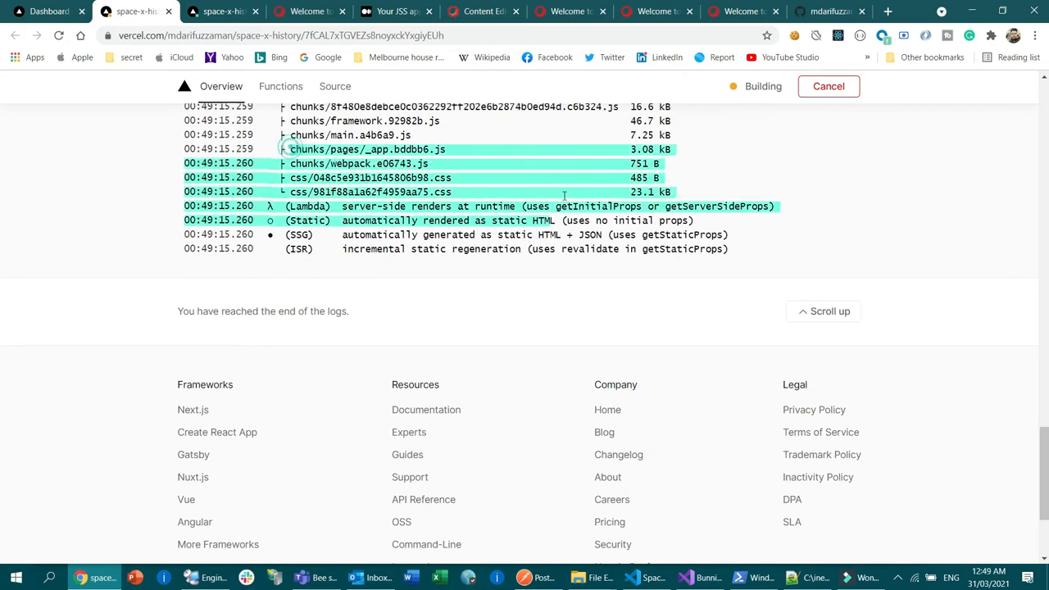
Step: Reload the live home page and inspect its "Another Section:" heading and paragraph
click(307, 11)
click(59, 35)
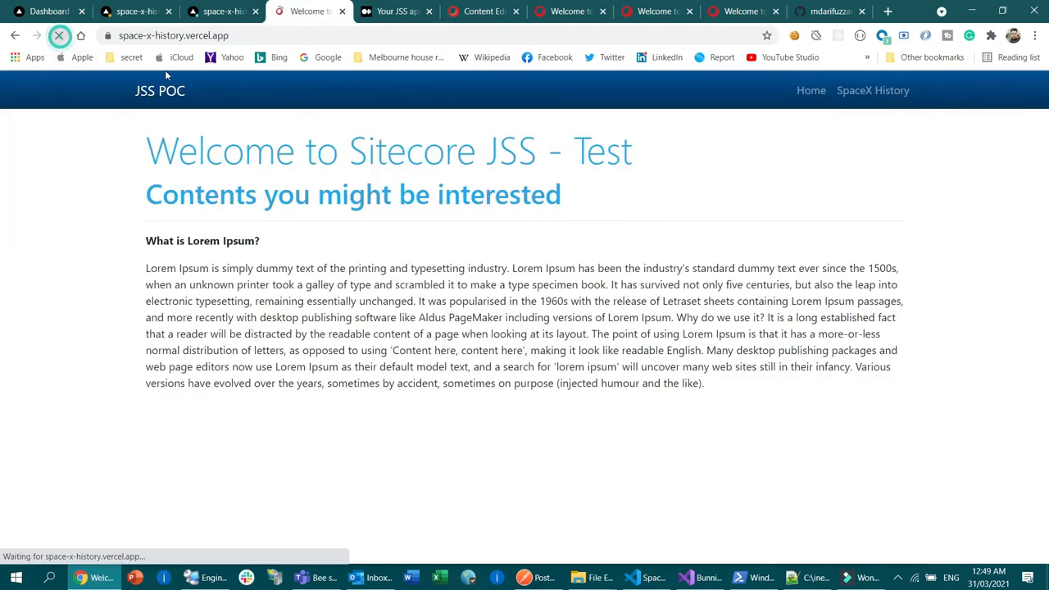
click(199, 37)
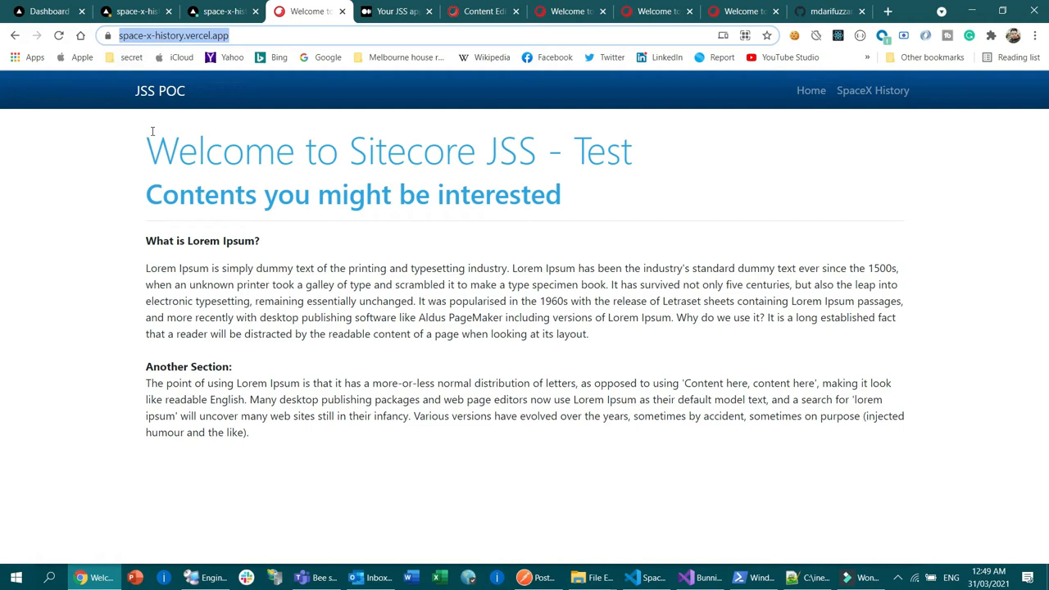
click(177, 414)
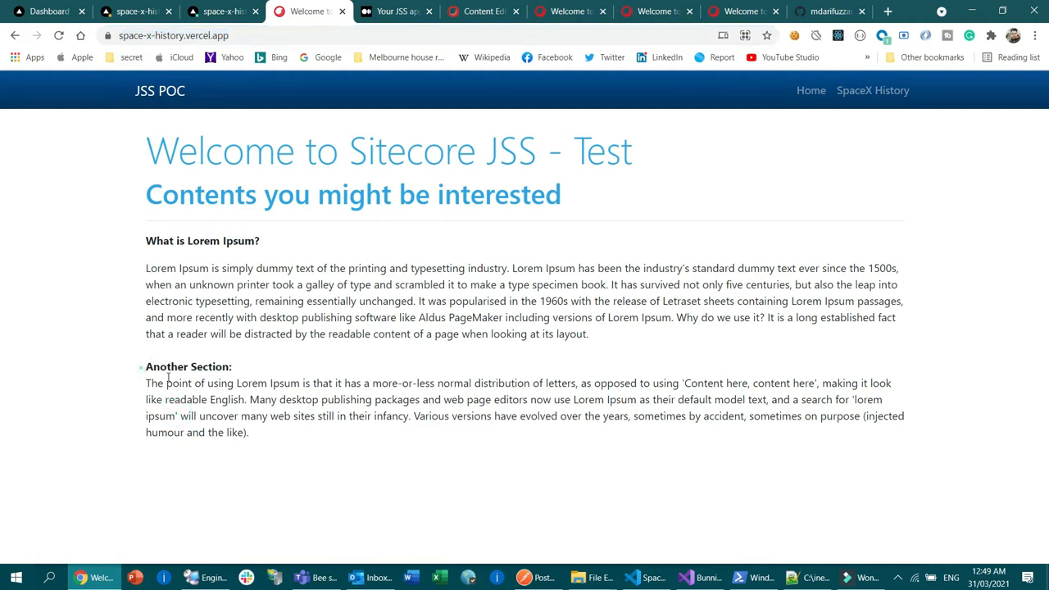
drag(144, 365, 275, 433)
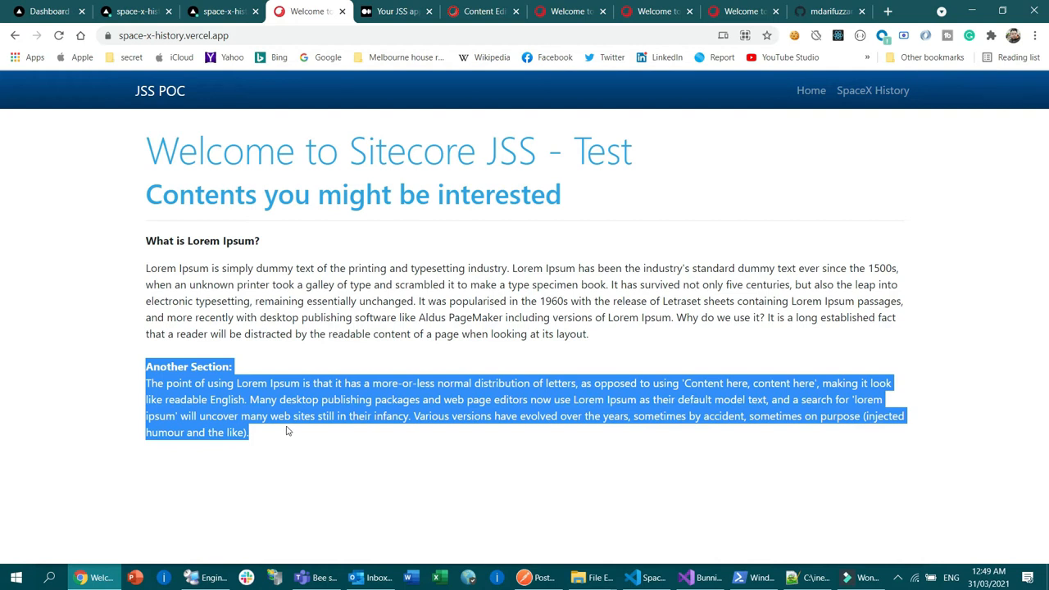
click(374, 364)
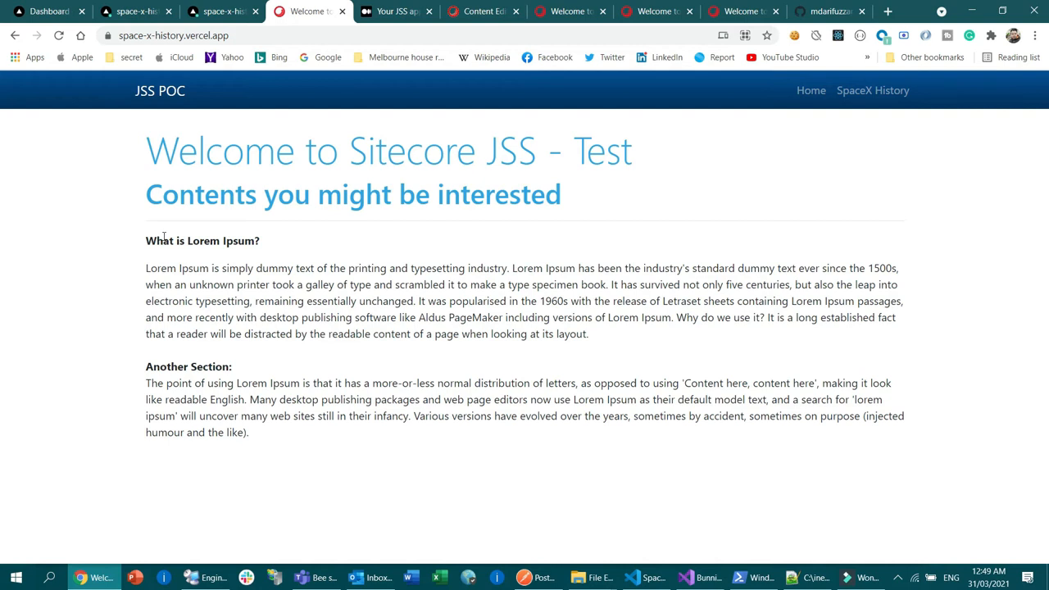
Step: Open the Git settings of the space-x-history project on Vercel and check the connected repository and production branch
click(16, 9)
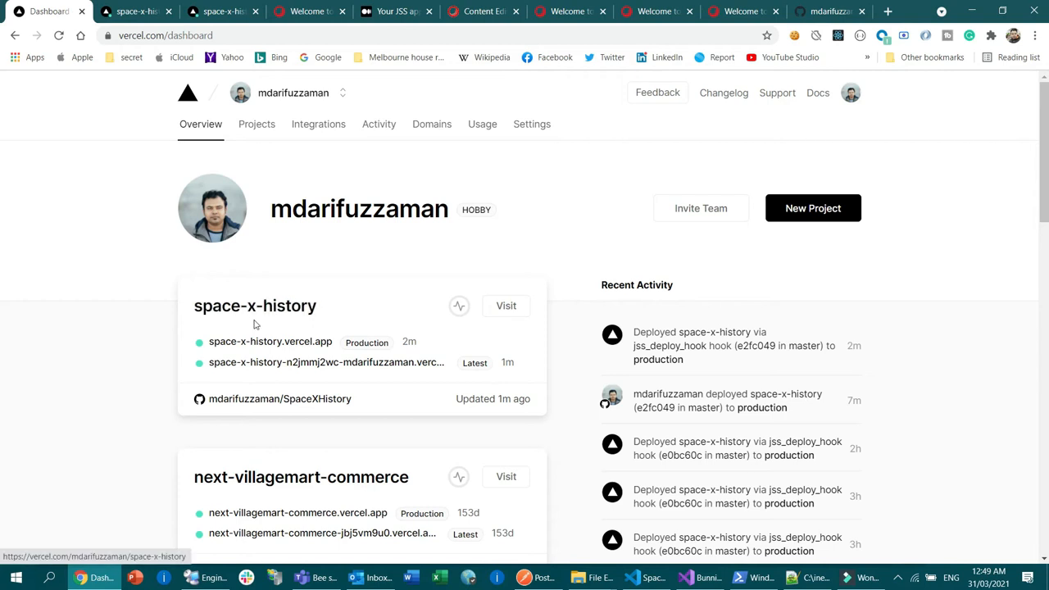
click(306, 312)
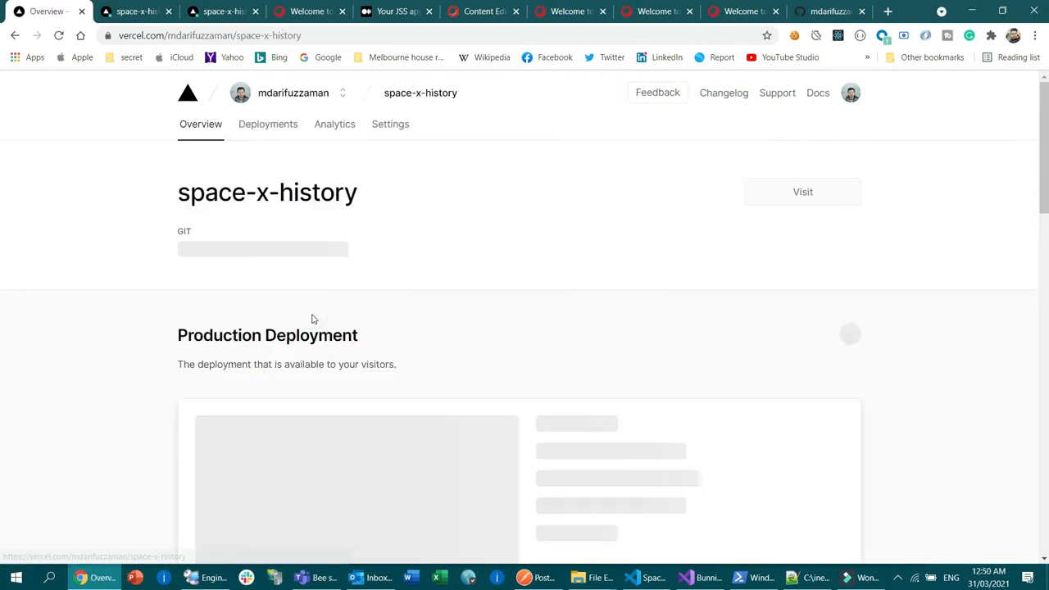
click(392, 124)
scroll(271, 262, down, 2)
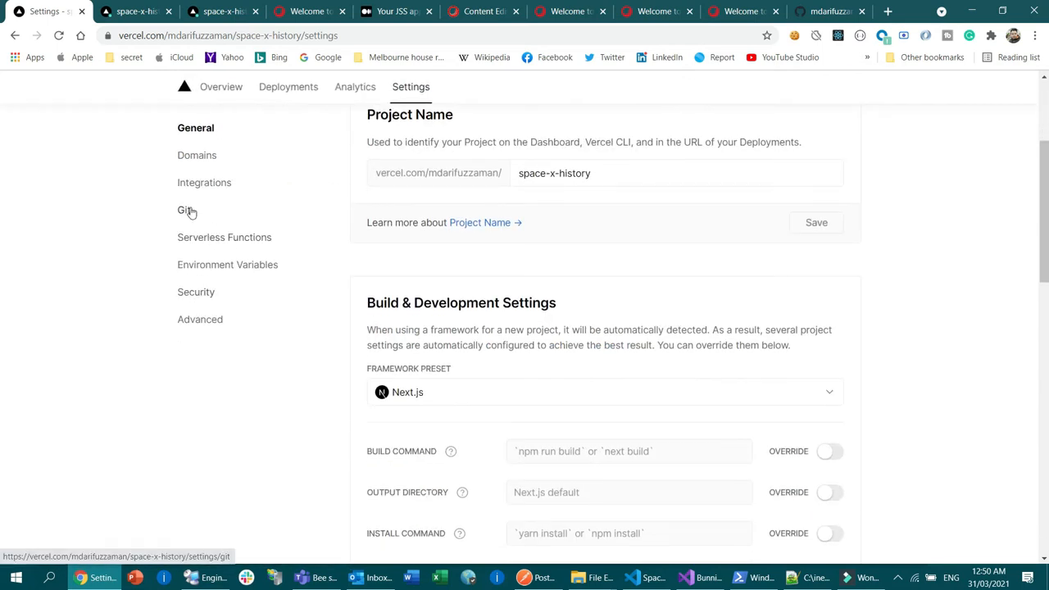
click(188, 210)
scroll(641, 343, down, 2)
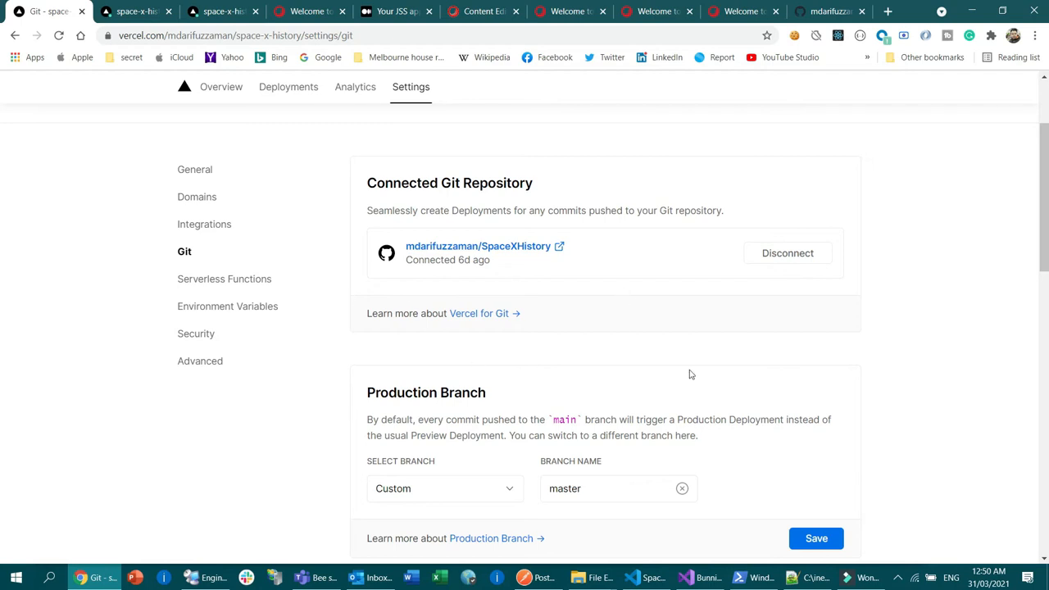
Step: Inspect the Deploy Hooks section and highlight the URL of jss_deploy_hook on master
scroll(688, 372, down, 3)
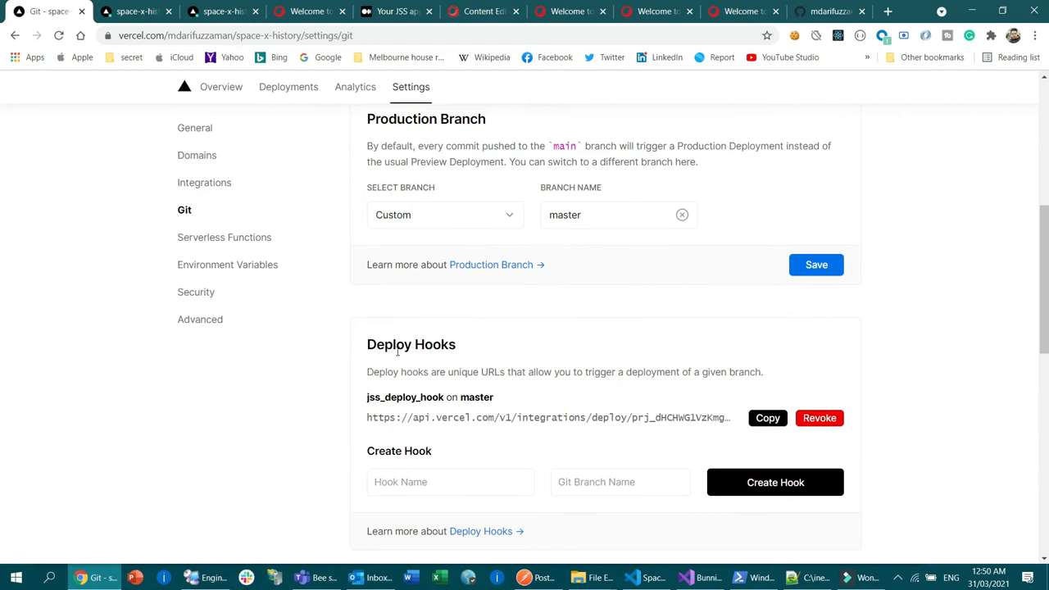
scroll(599, 348, down, 2)
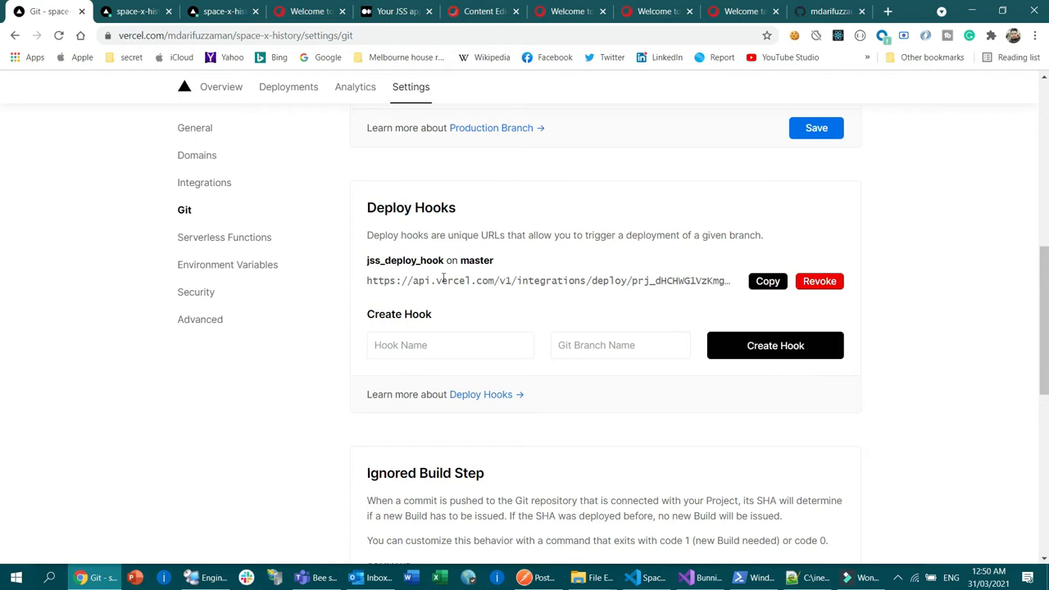
mouse_move(363, 278)
mouse_down()
mouse_move(608, 272)
mouse_move(380, 280)
mouse_up()
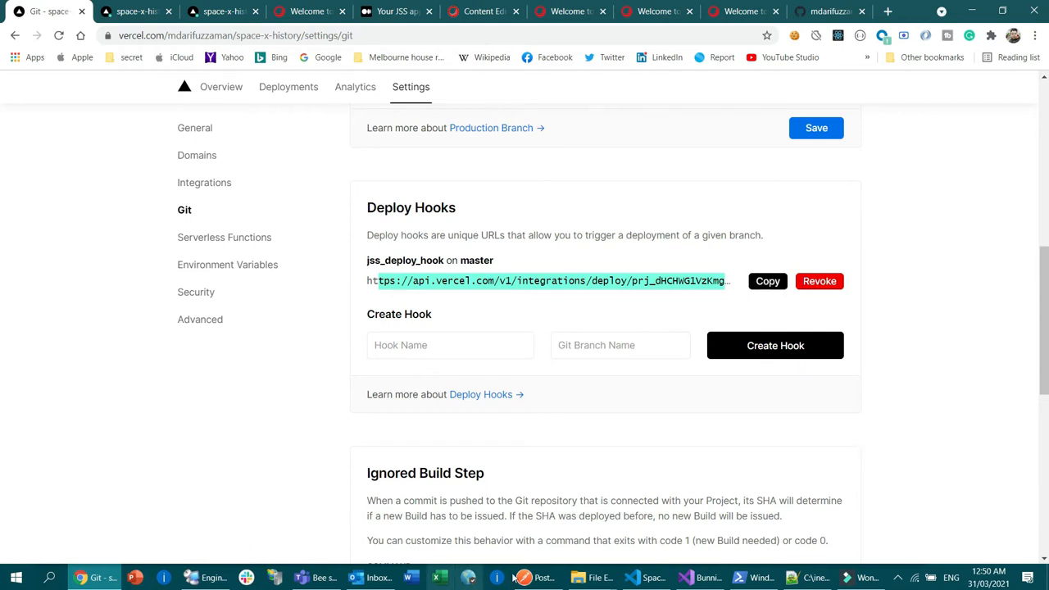
Step: Locate Sitecore.JavaScriptServices.AppServices.PublishingWebHook.config in File Explorer's JavaScriptServices folder, and switch to its open copy in Notepad++
click(601, 578)
mouse_move(632, 504)
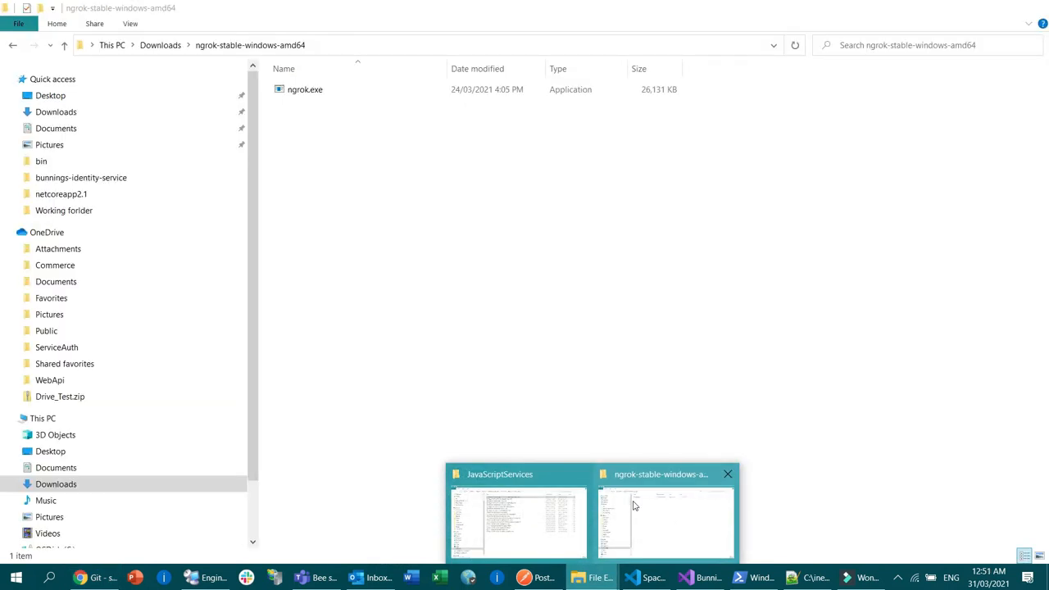
click(504, 504)
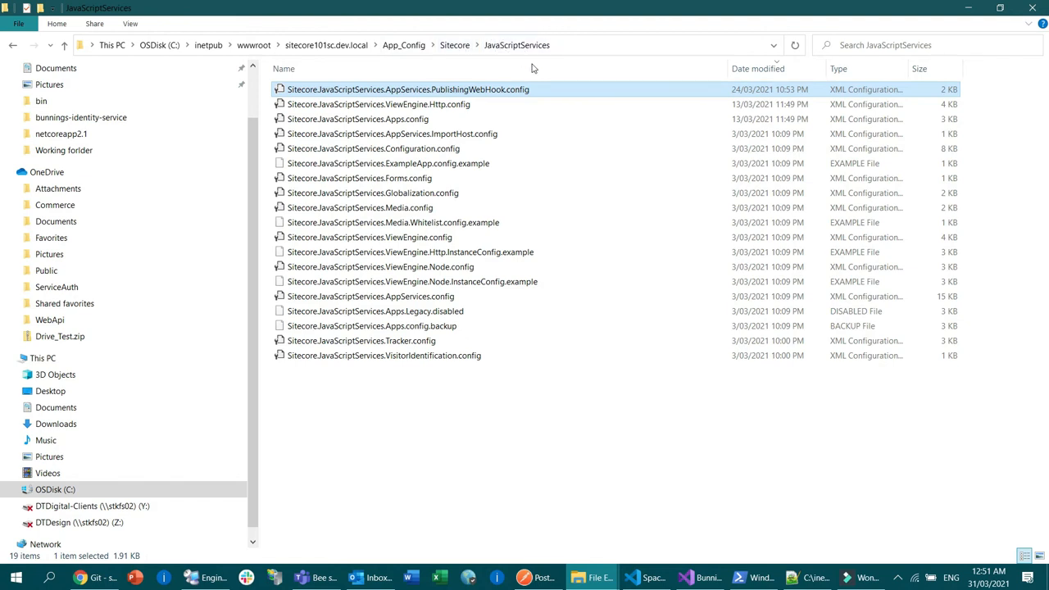
click(463, 457)
click(336, 88)
click(810, 578)
Step: Review the publishing webhook configuration and highlight the Vercel deploy hook address inside its url element
click(341, 179)
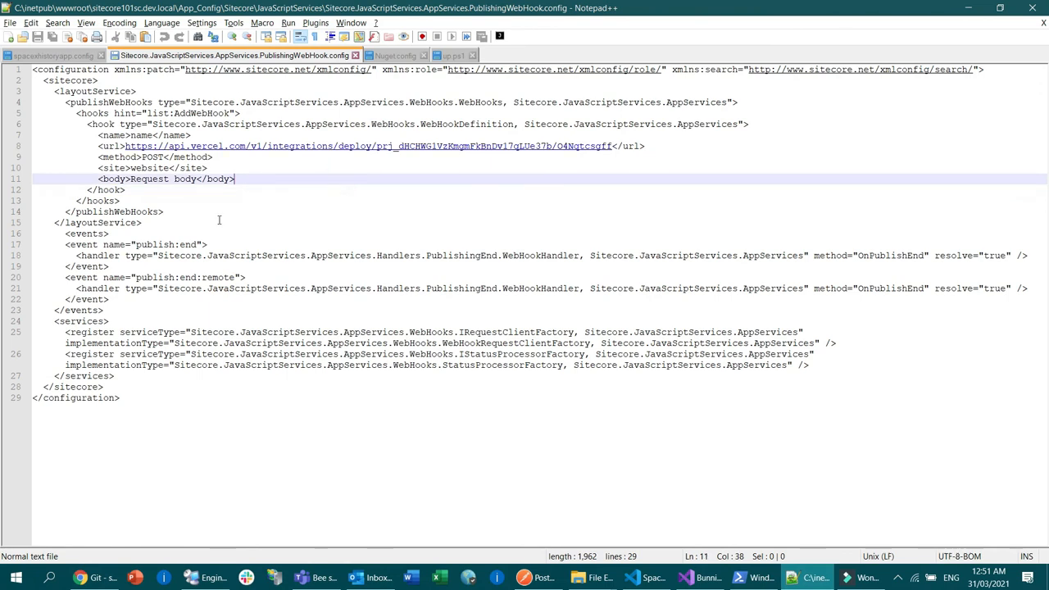
drag(134, 405, 12, 82)
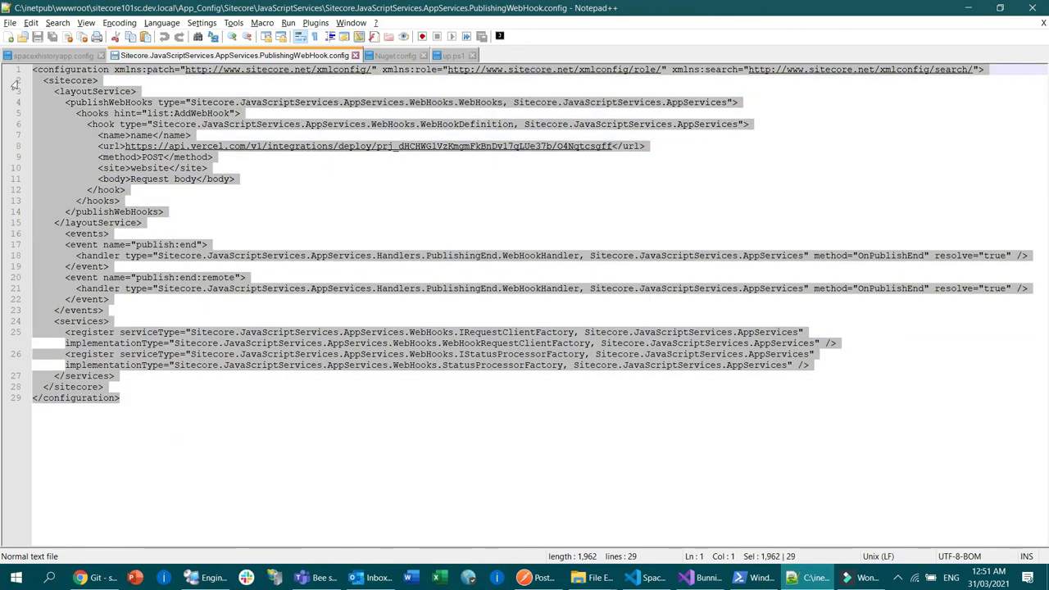
click(323, 386)
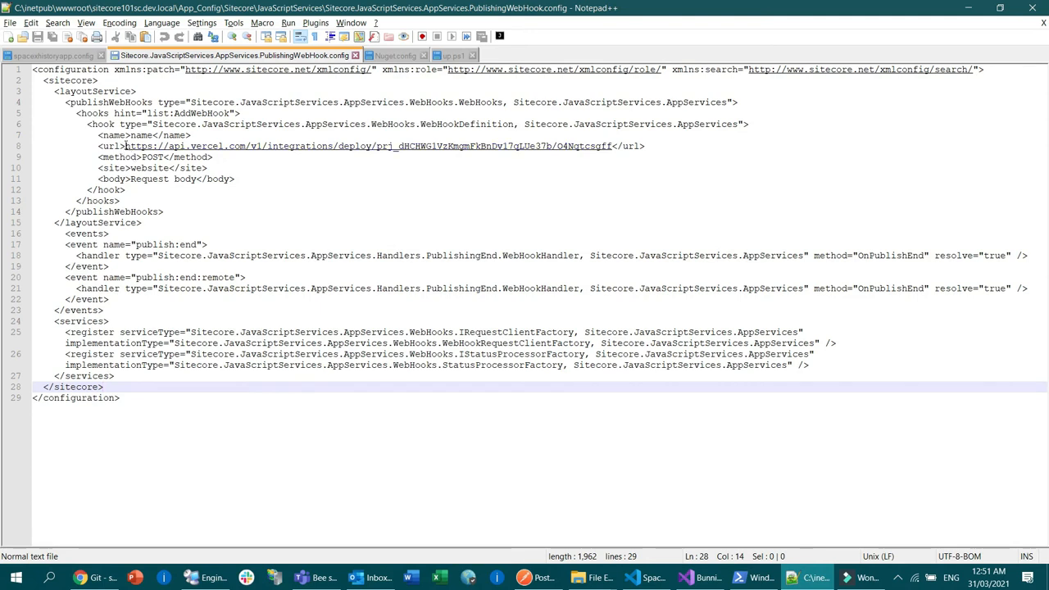
drag(124, 146, 614, 145)
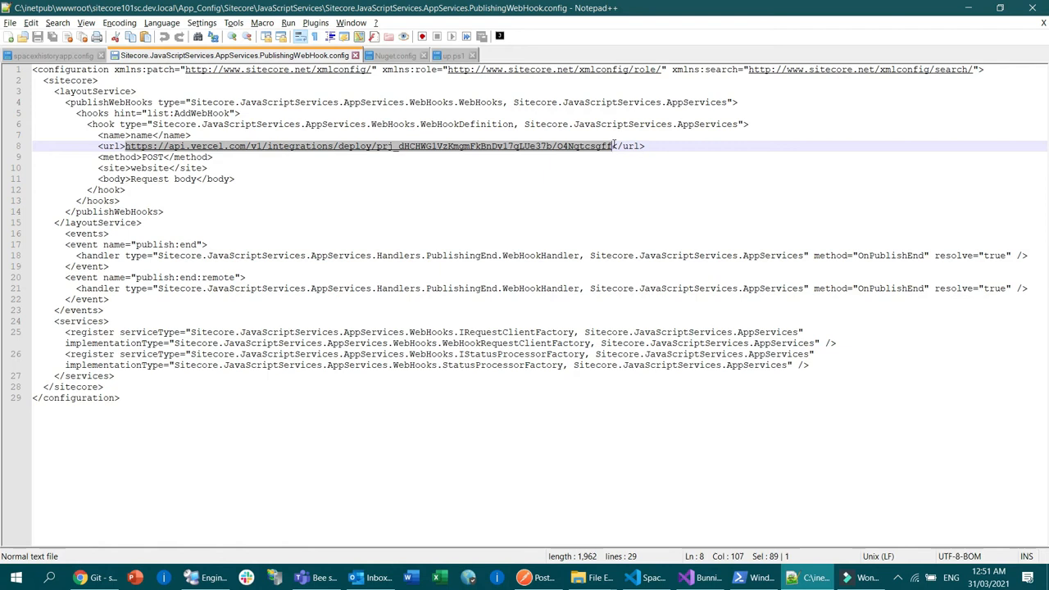
click(465, 200)
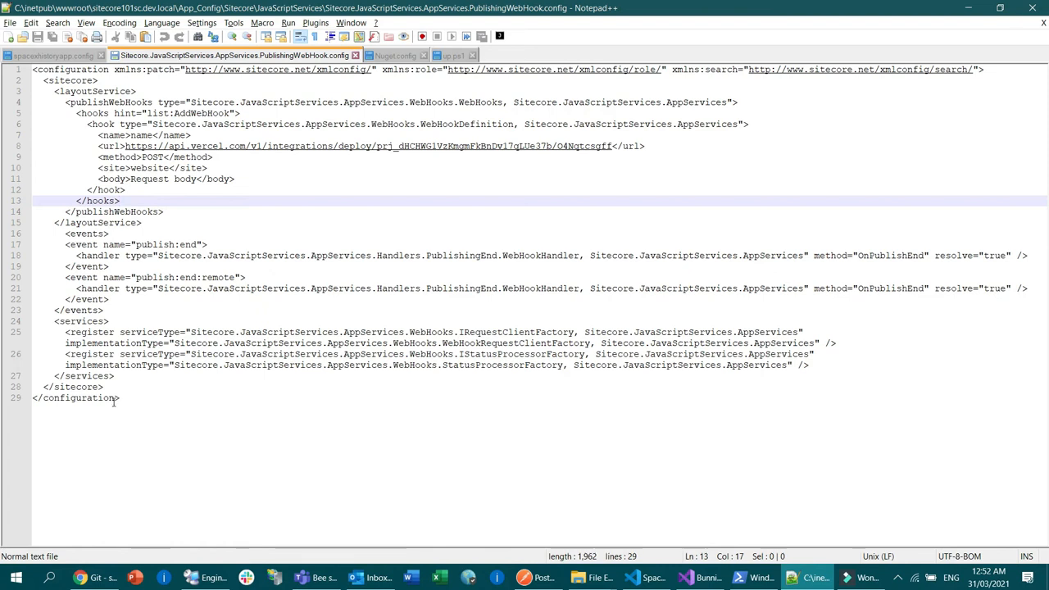
Step: Go over the full webhook configuration again and highlight the url tag name in the hook definition
drag(180, 413, 7, 94)
click(336, 148)
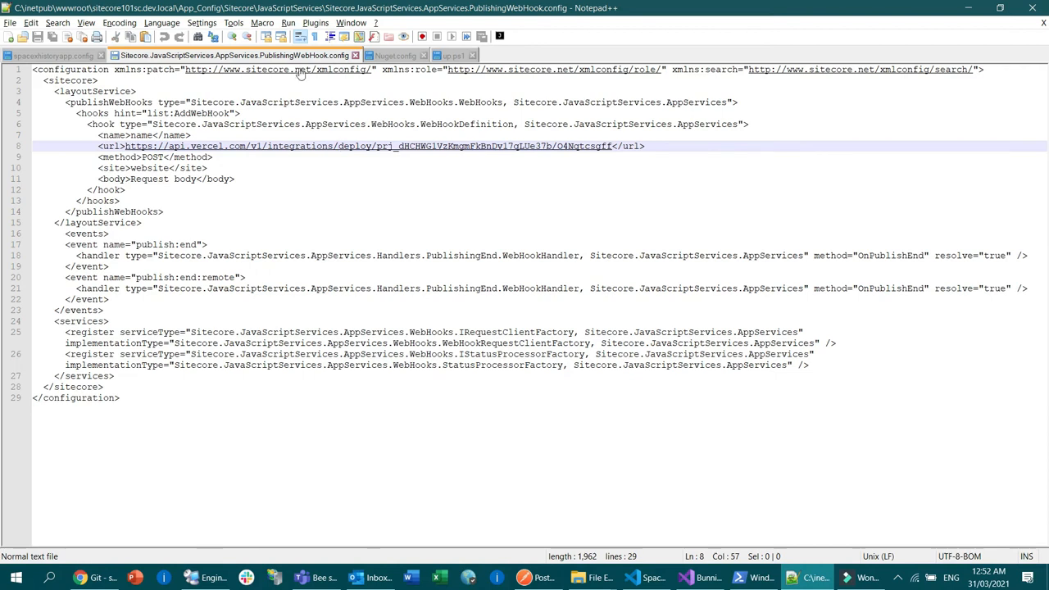
double_click(112, 146)
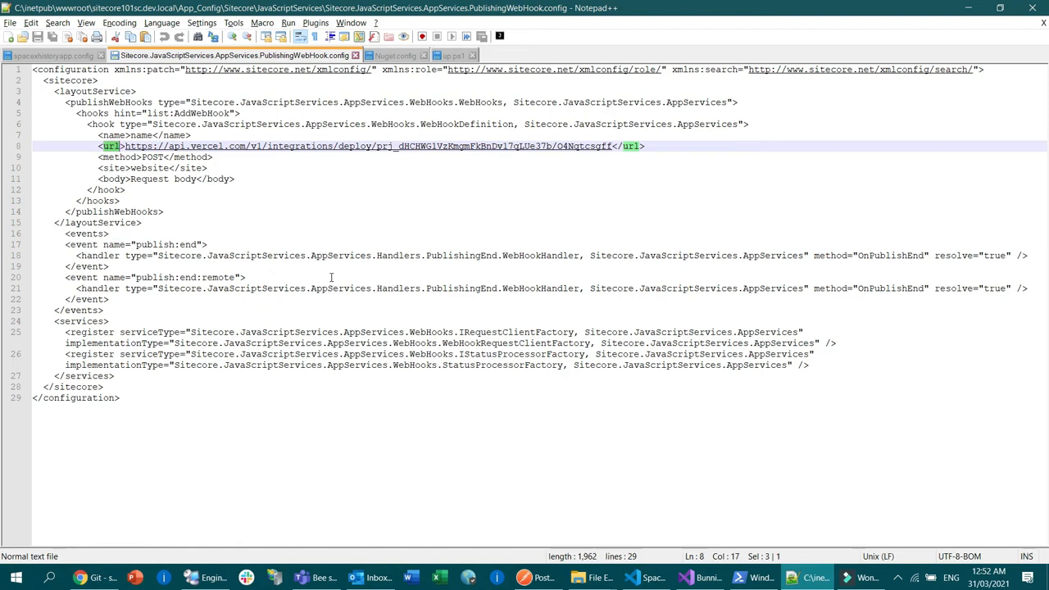
click(371, 223)
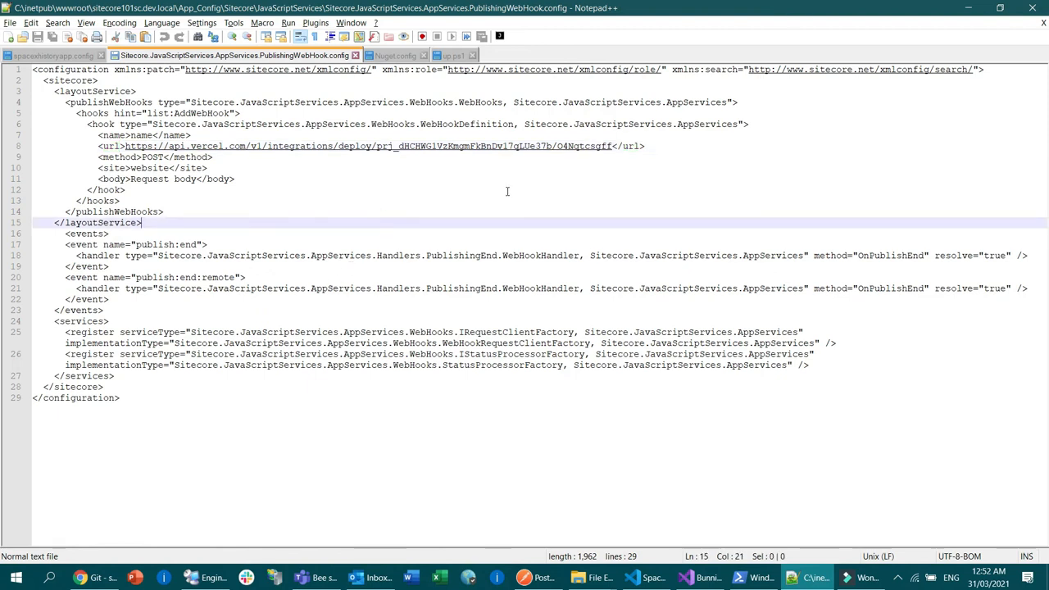
Step: Show the spacexhistoryapp file tree in Visual Studio Code and return to the webhook configuration in Notepad++
click(648, 577)
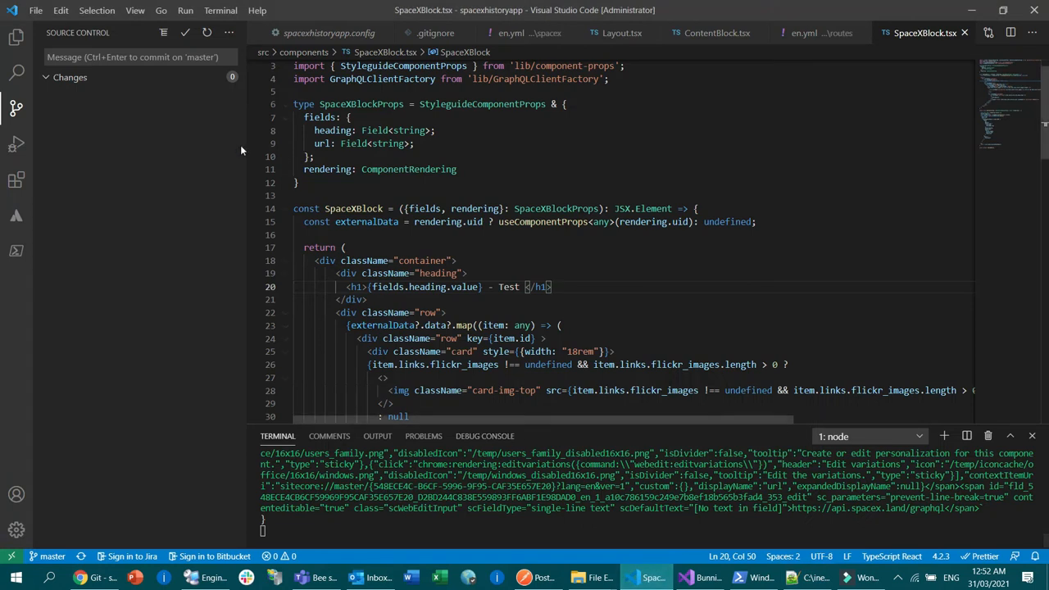
key(ctrl+shift+e)
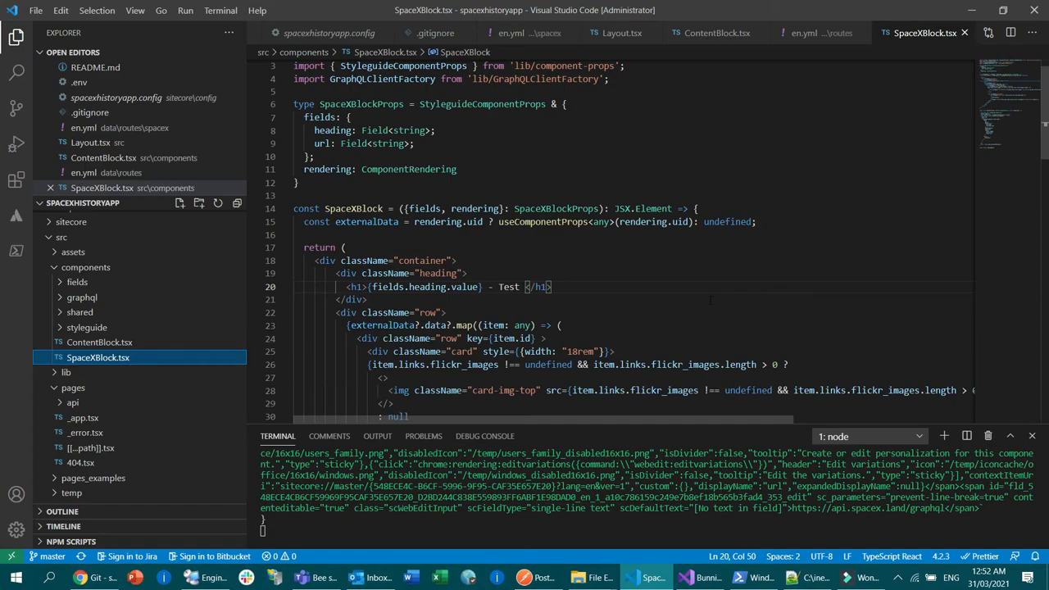
key(alt+Tab)
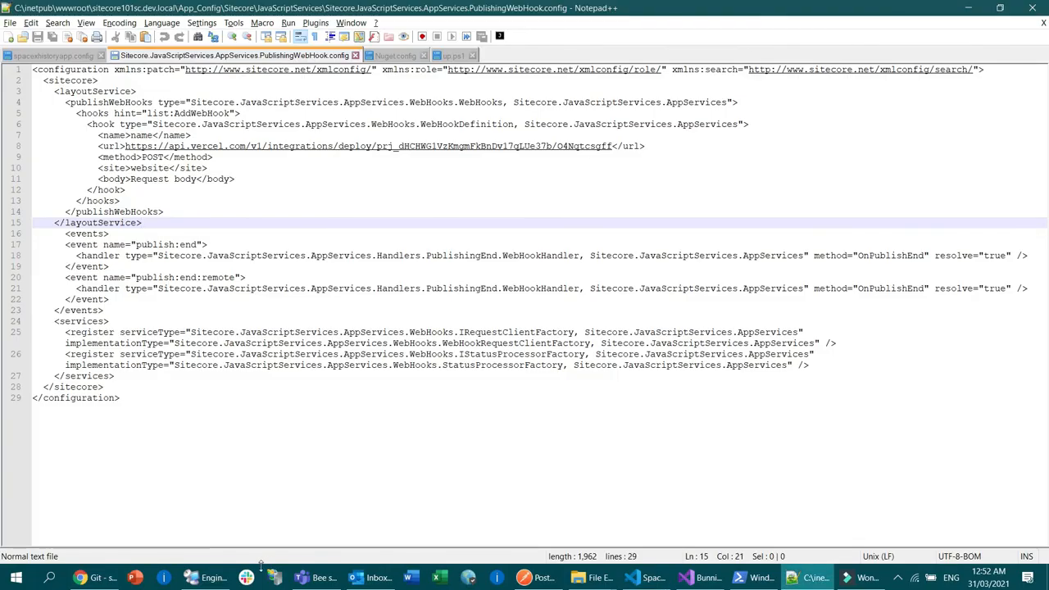
click(97, 577)
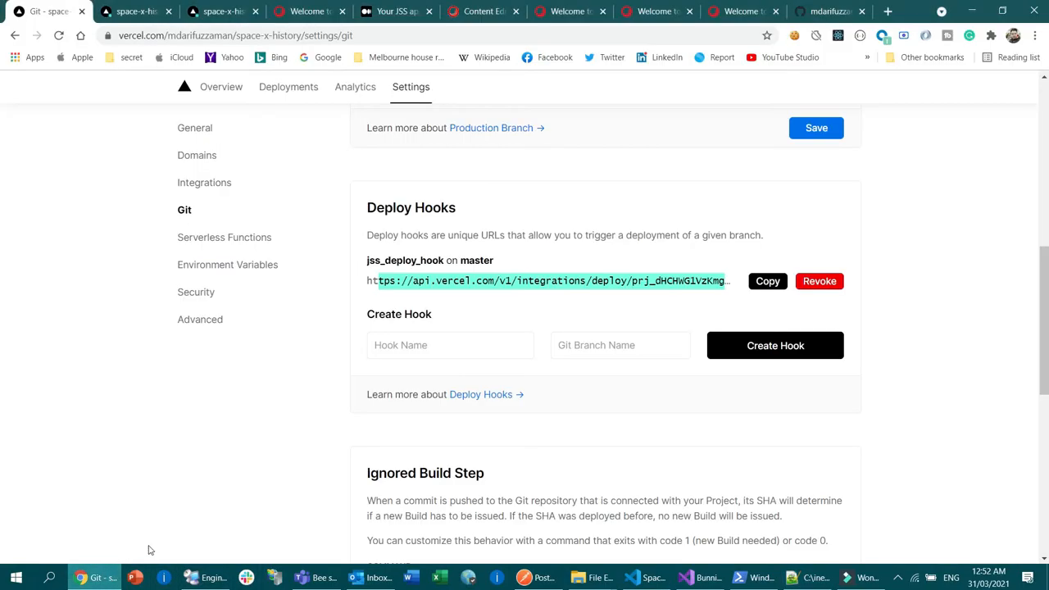
click(727, 13)
click(135, 35)
click(200, 35)
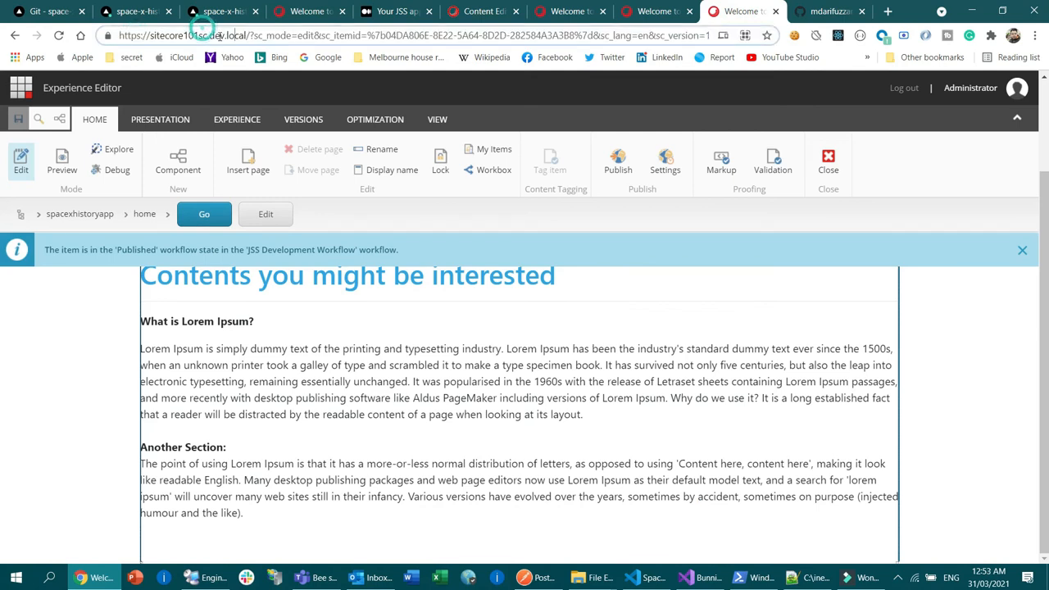
drag(247, 35, 49, 38)
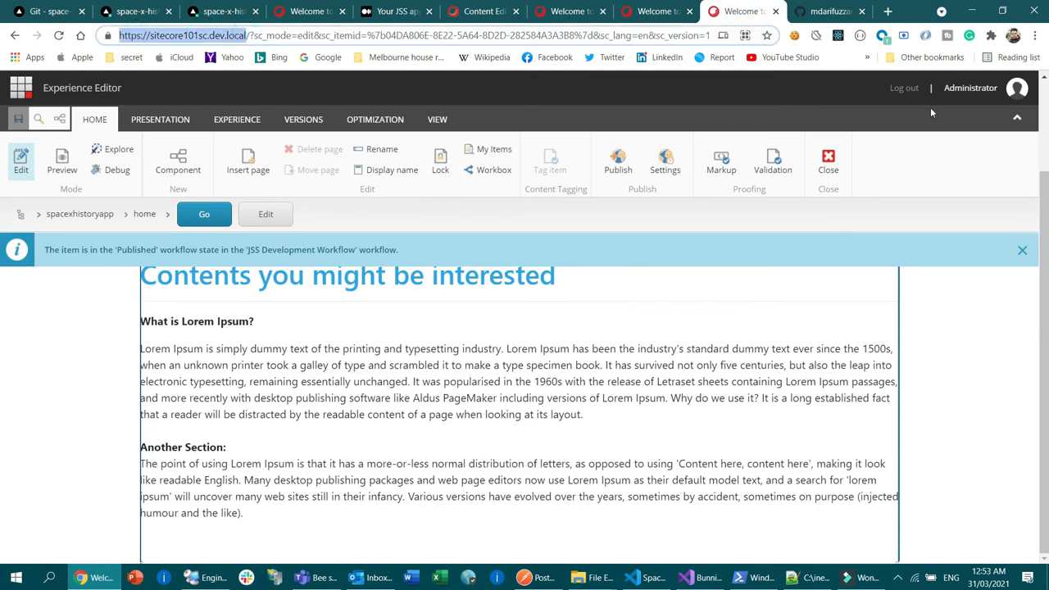
click(1014, 344)
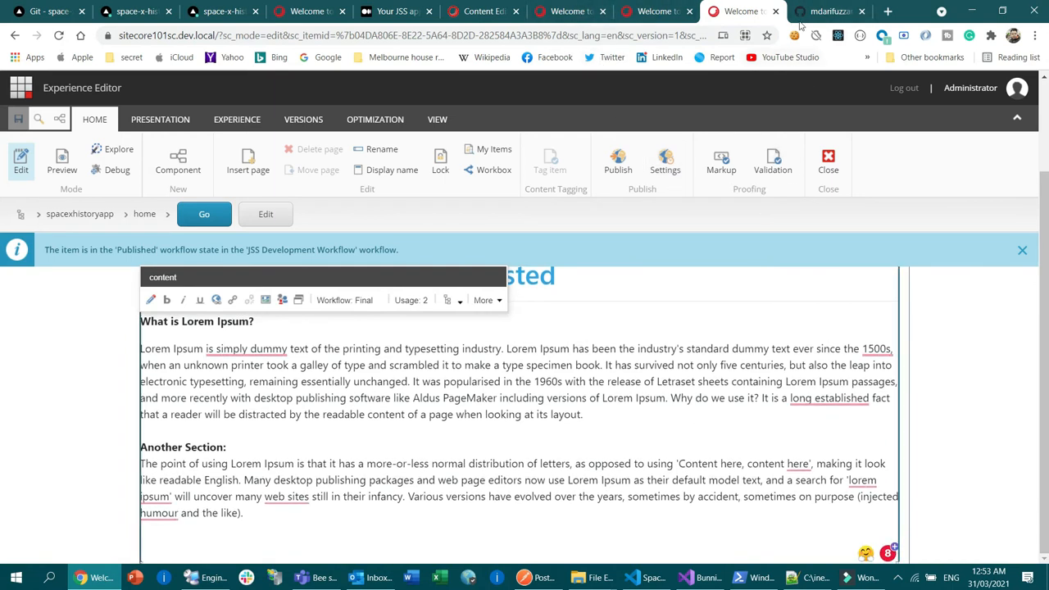
Step: Load the local site spacexhistoryapp.dev.local in place of the GitHub repository page
click(828, 11)
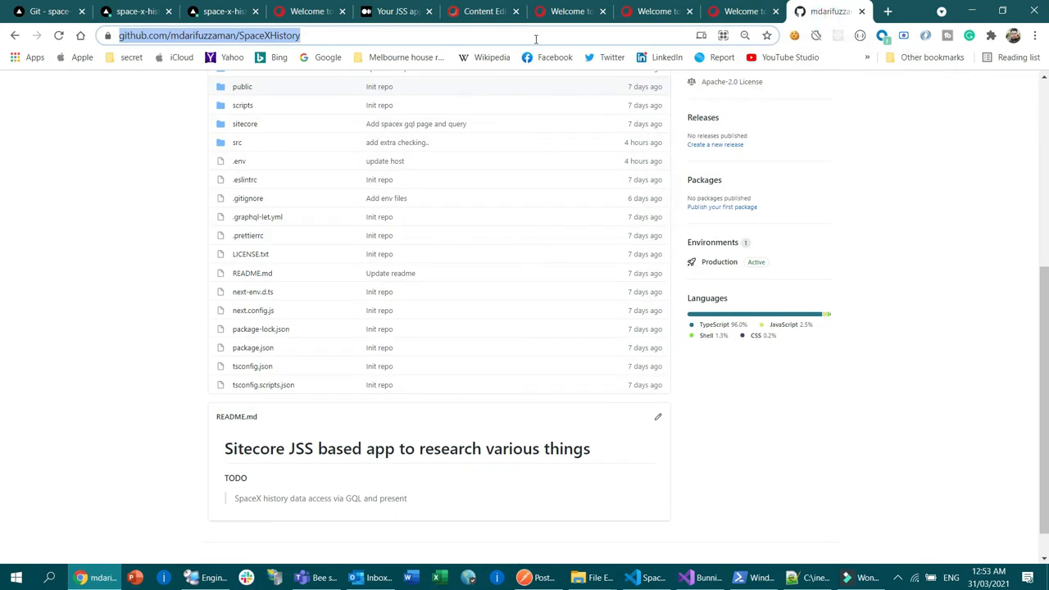
text(space)
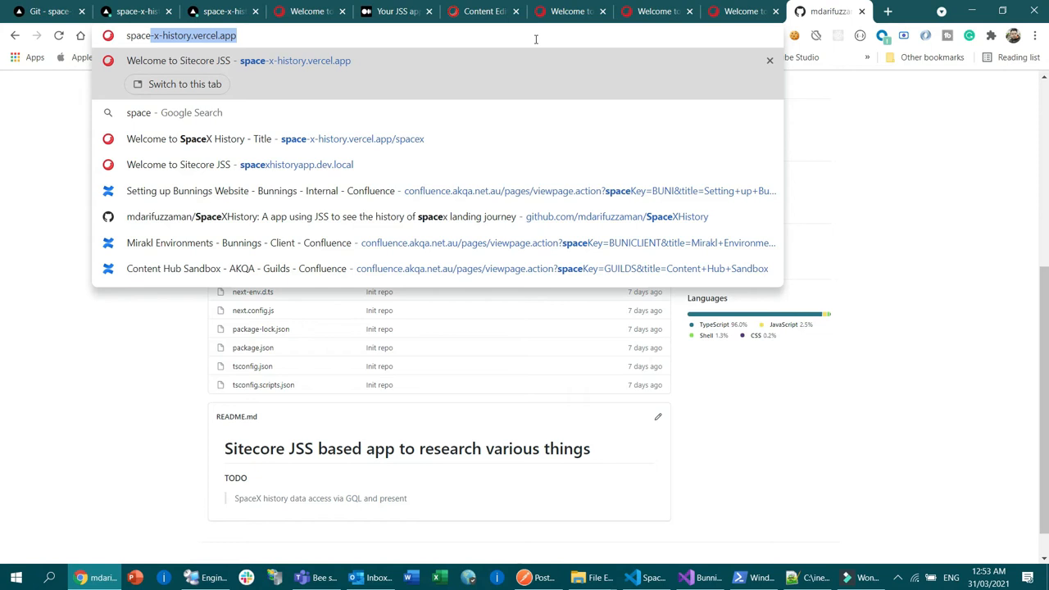
key(Down)
key(Down)
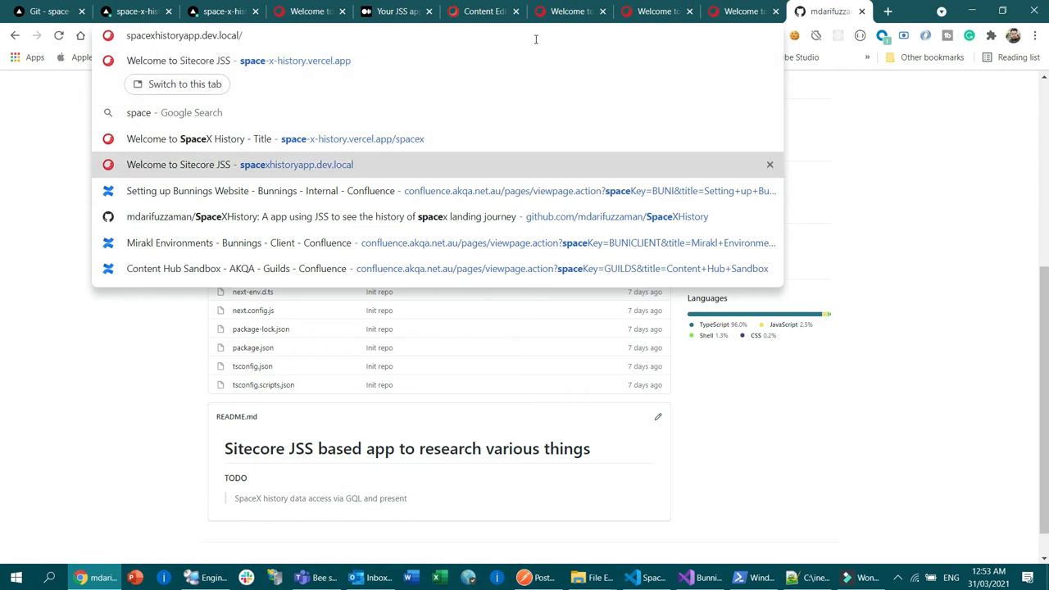
key(Return)
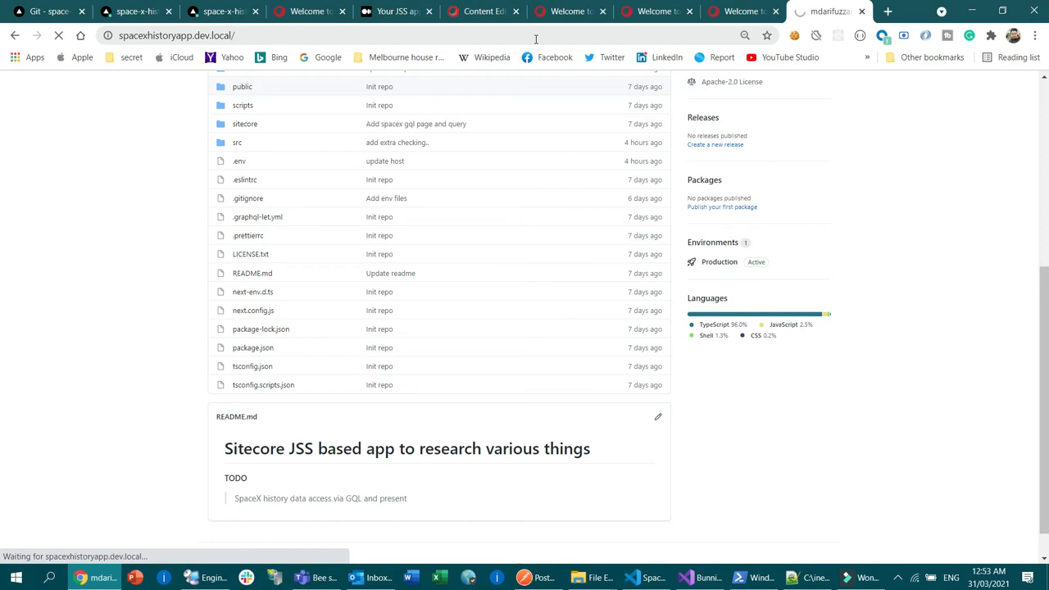
Step: Examine the local site's address and highlight its "Welcome to Sitecore JSS - Test" and "Contents you might be interested" headings
click(347, 38)
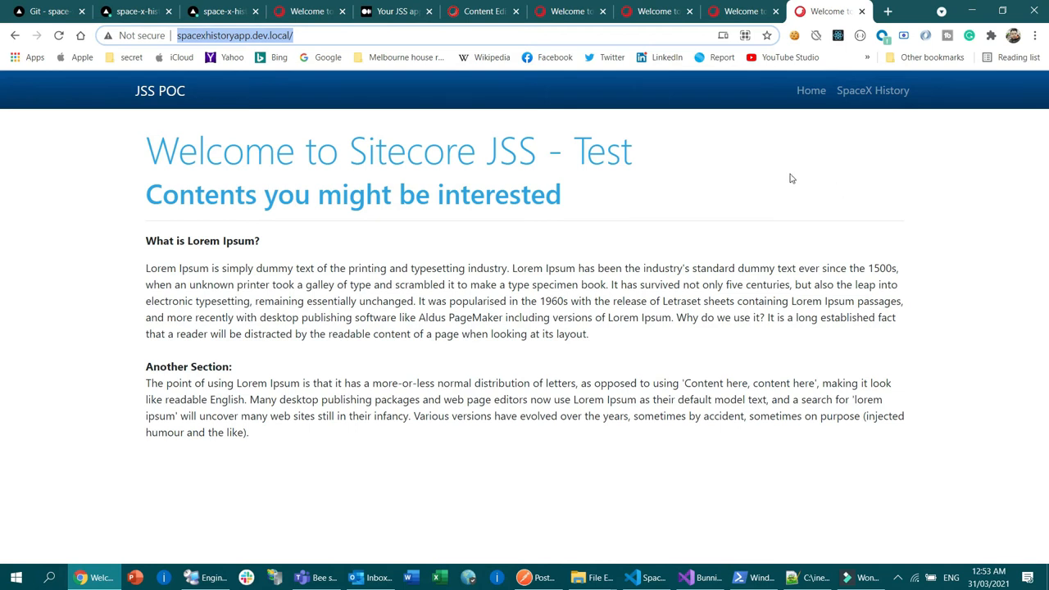
drag(150, 152, 655, 195)
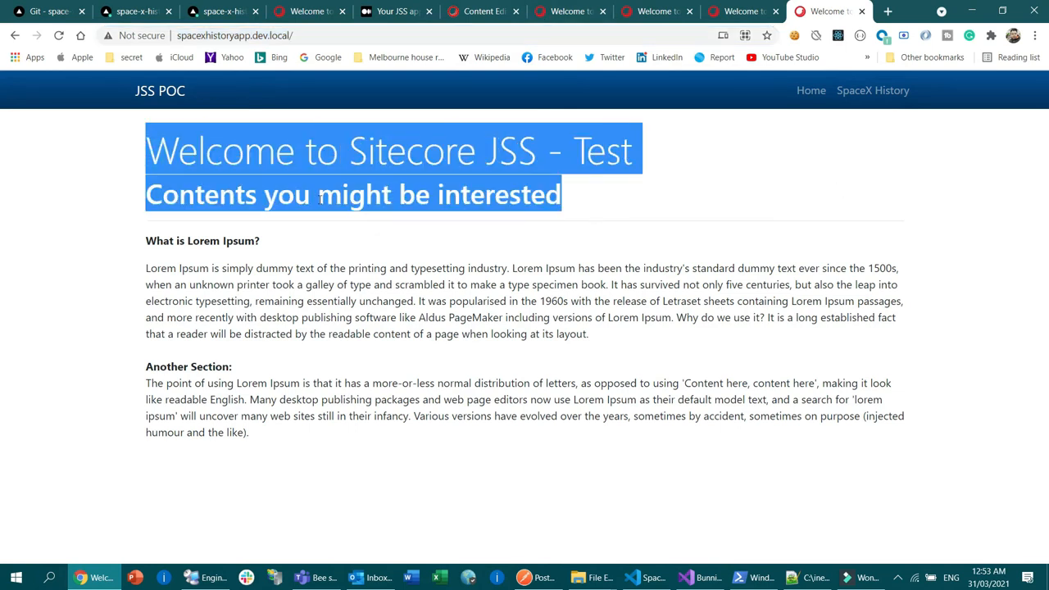
drag(150, 152, 632, 145)
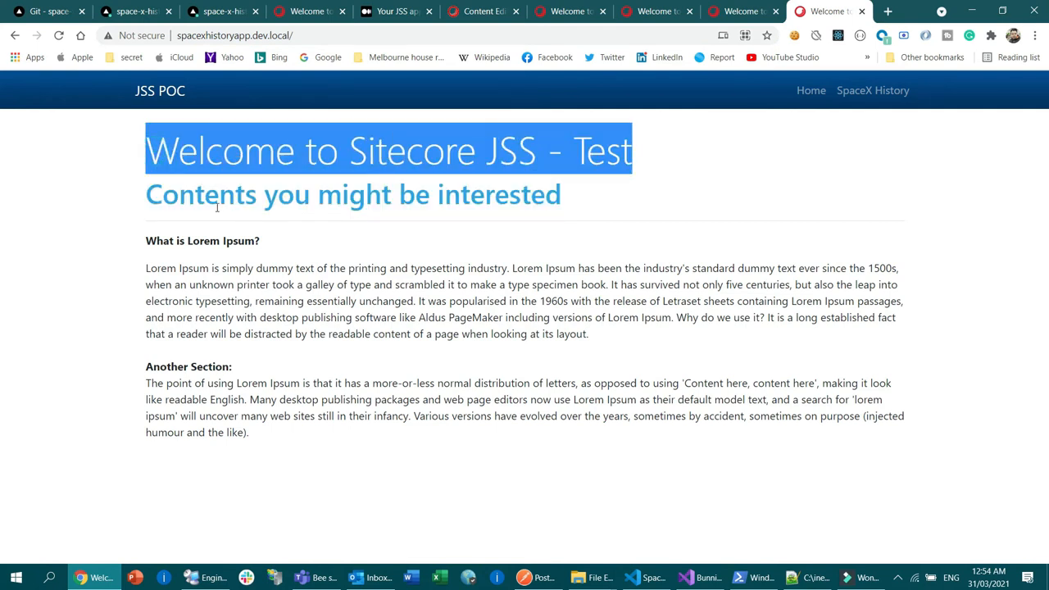
drag(232, 201, 417, 198)
click(610, 273)
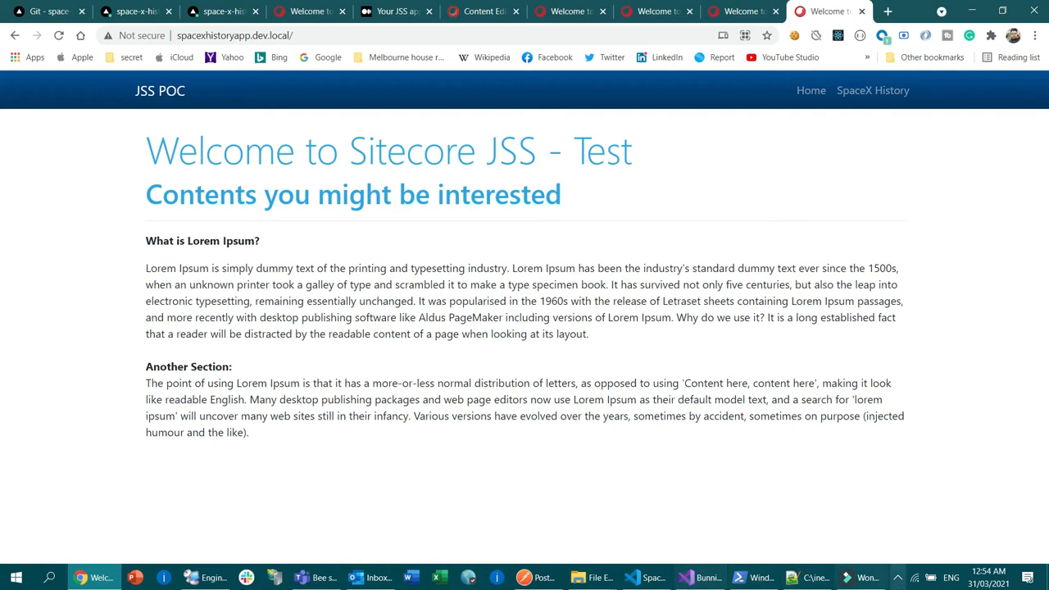
Step: Open the project's .env file in Visual Studio Code and highlight the SITECORE_API_HOST variable name
click(665, 580)
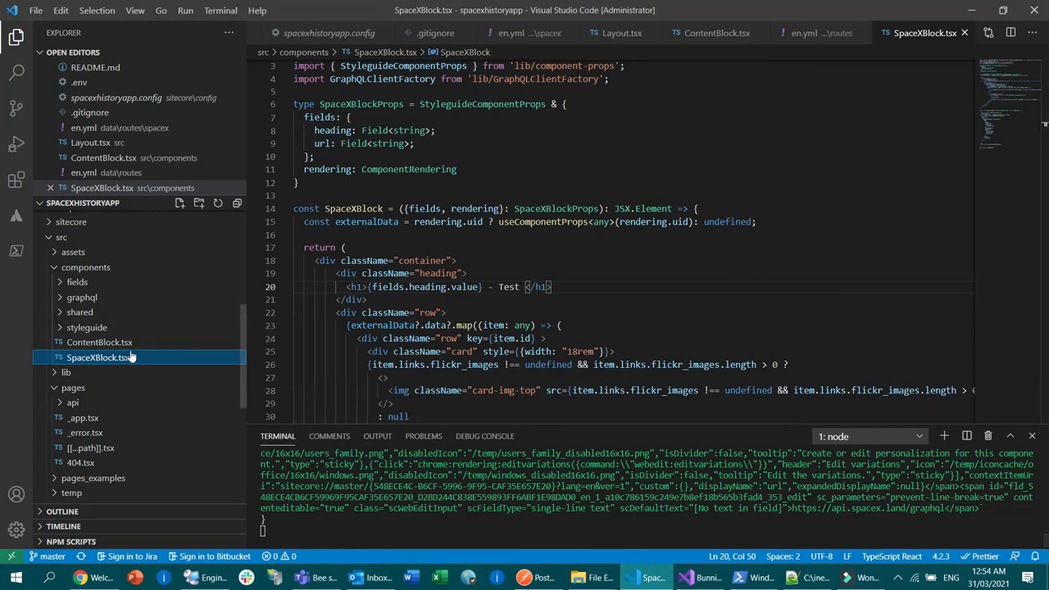
scroll(131, 353, down, 3)
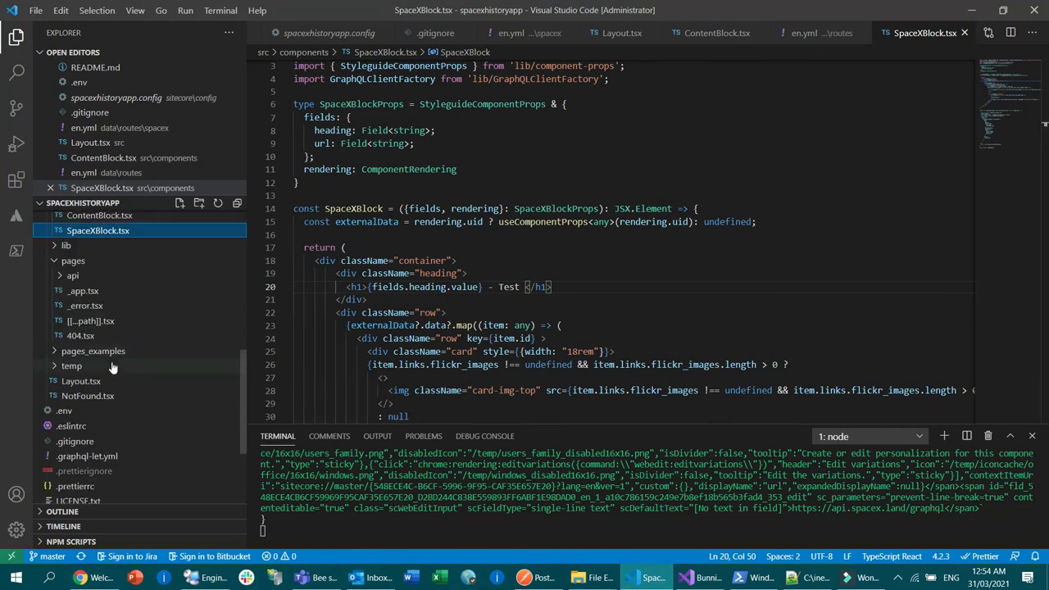
click(67, 409)
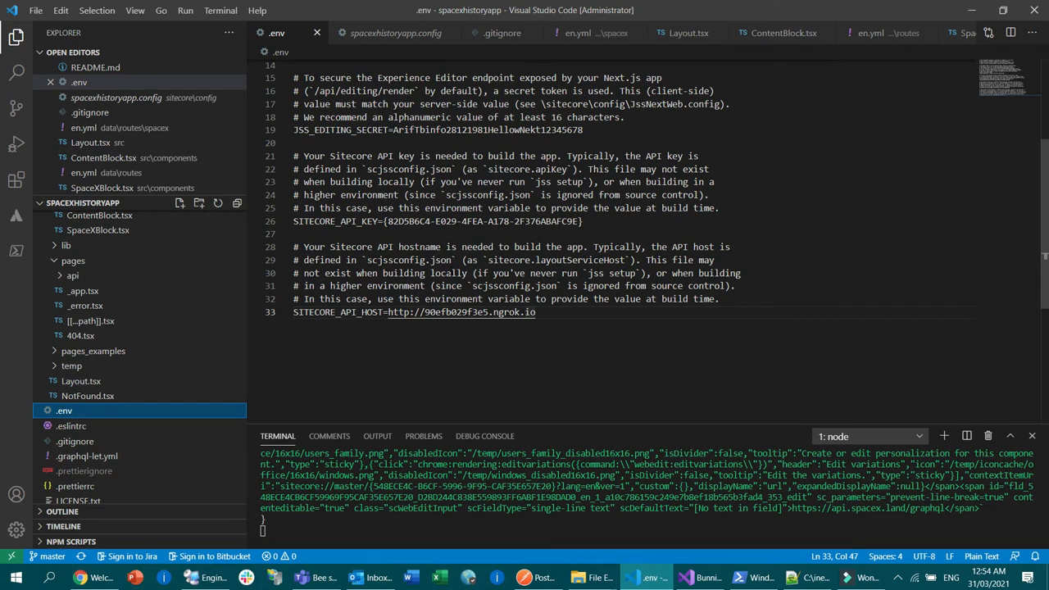
scroll(479, 352, up, 1)
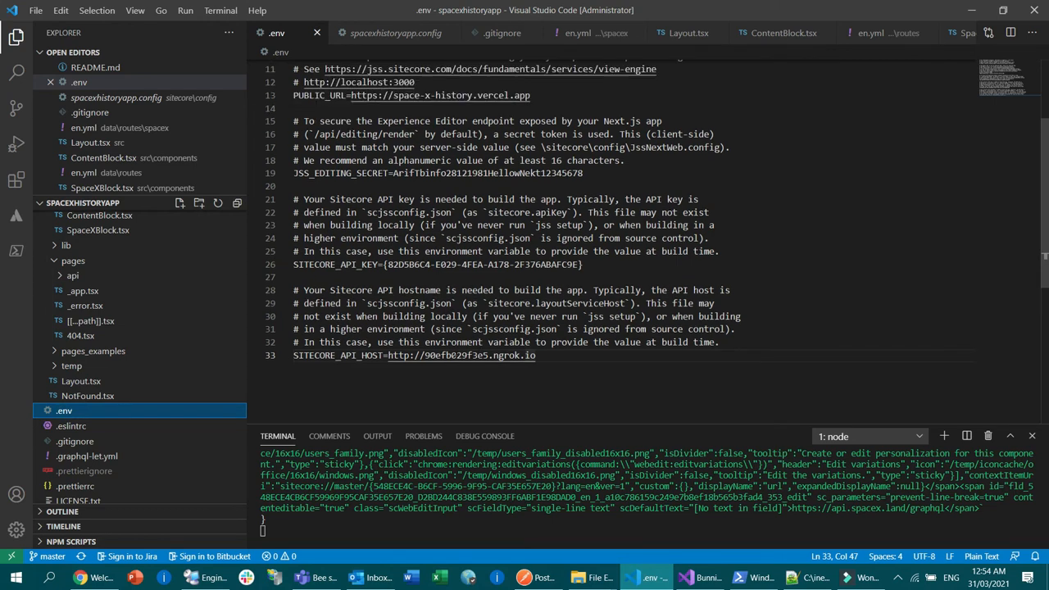
click(325, 356)
double_click(326, 356)
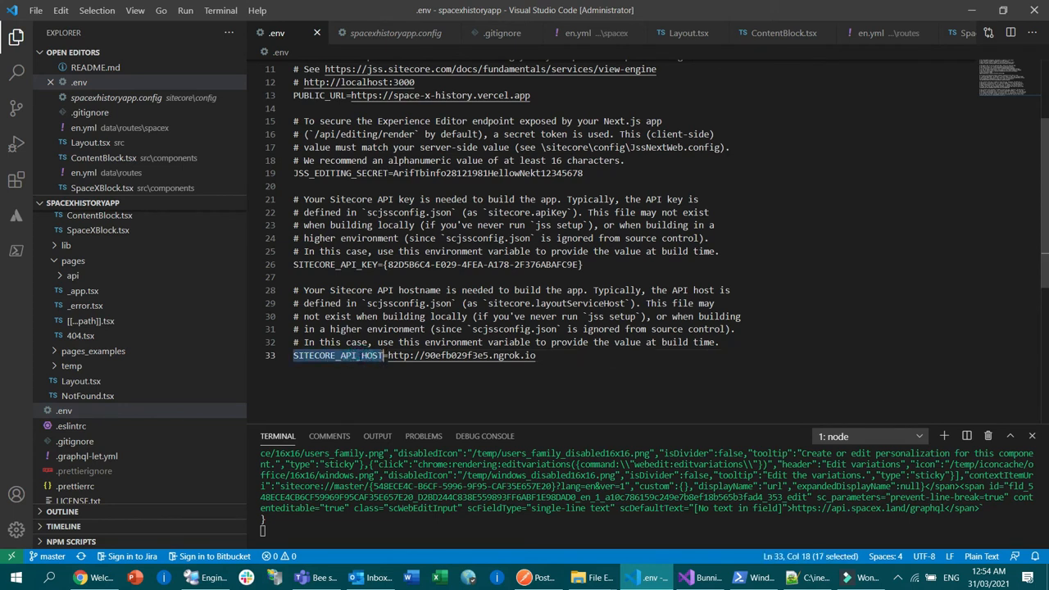
click(342, 386)
click(314, 356)
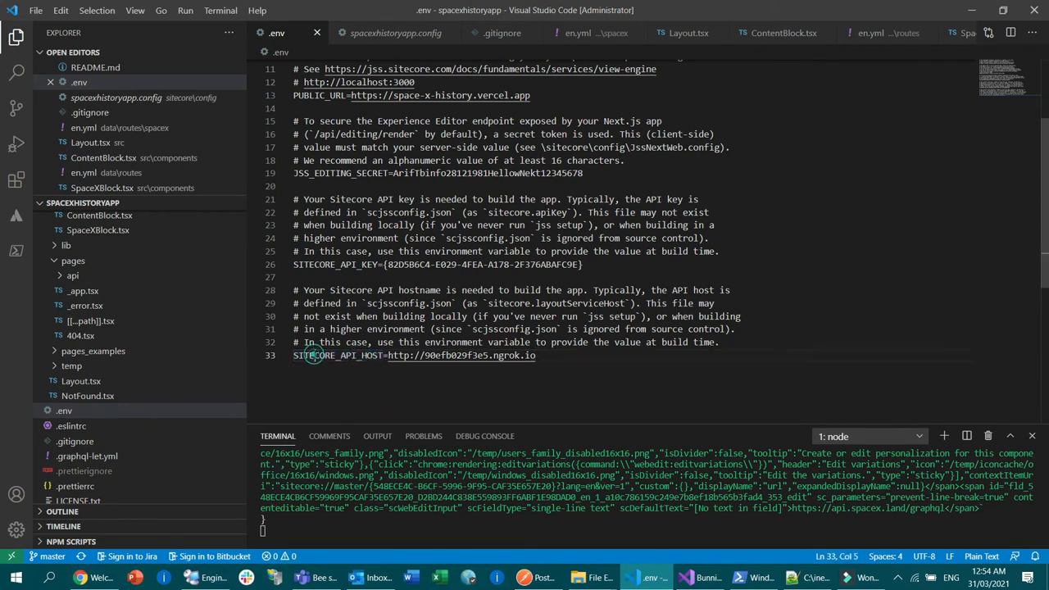
double_click(314, 356)
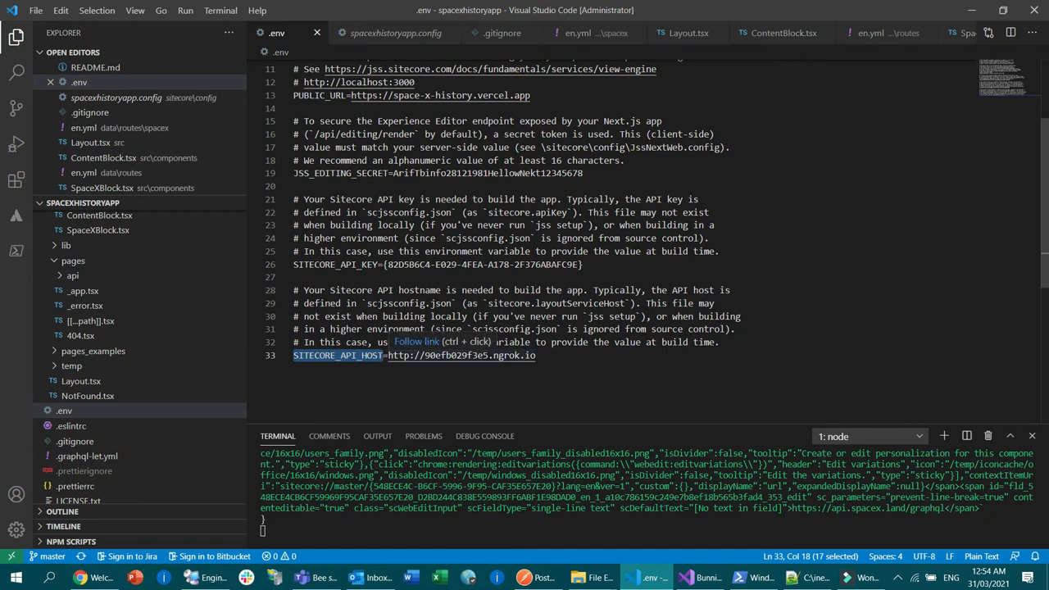
click(496, 380)
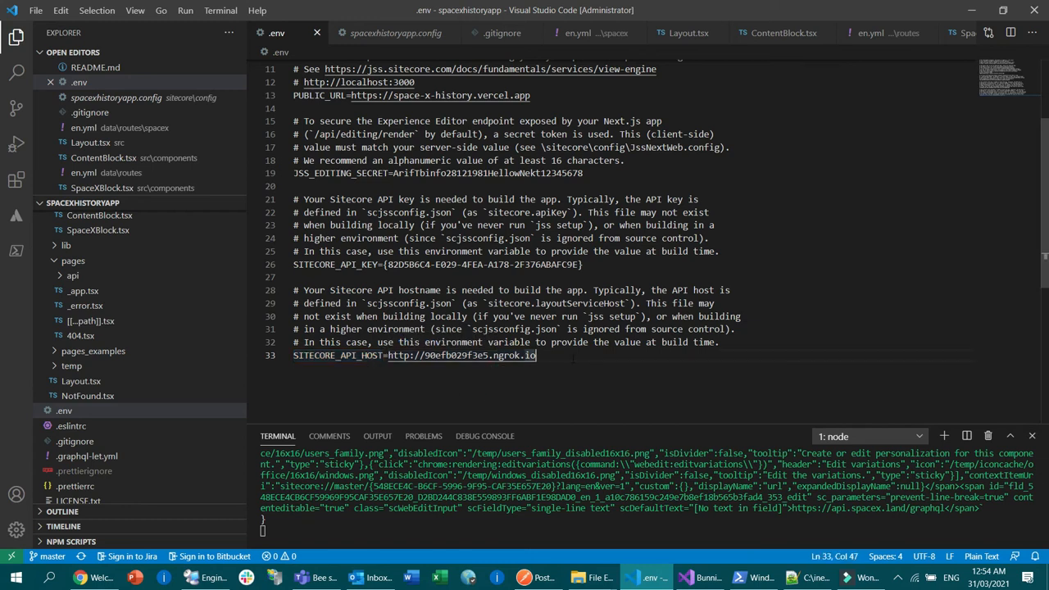
drag(562, 358, 388, 356)
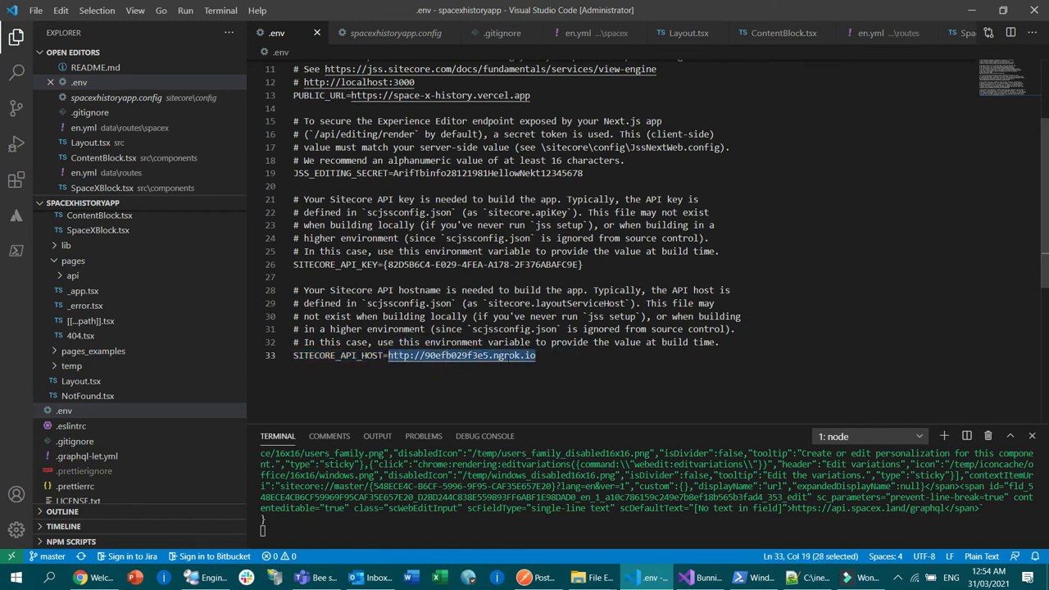
drag(562, 357, 387, 355)
Step: Switch to the browser and highlight the local site's address spacexhistoryapp.dev.local
click(91, 578)
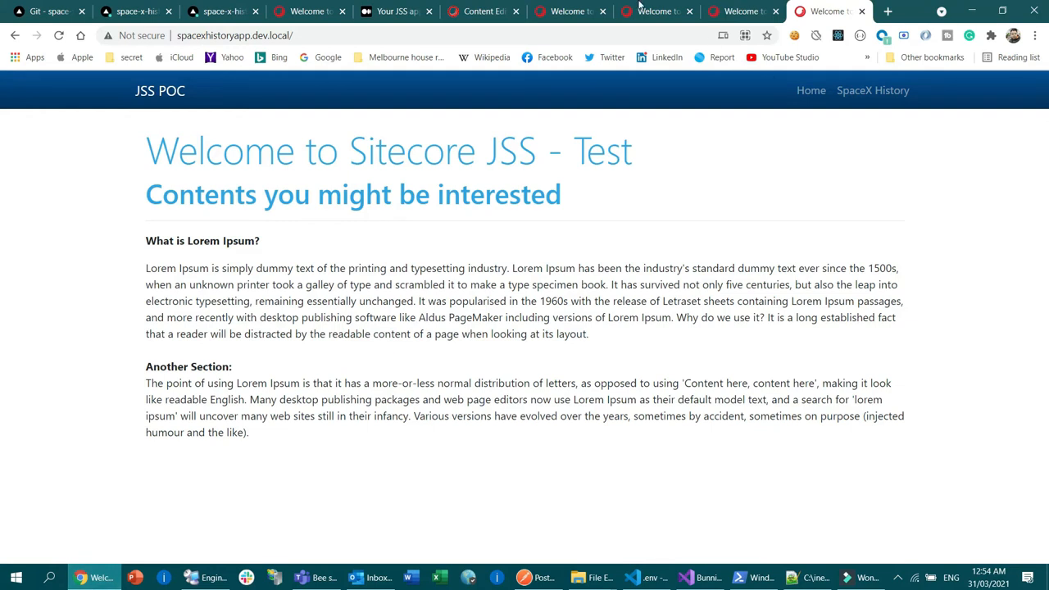
click(324, 41)
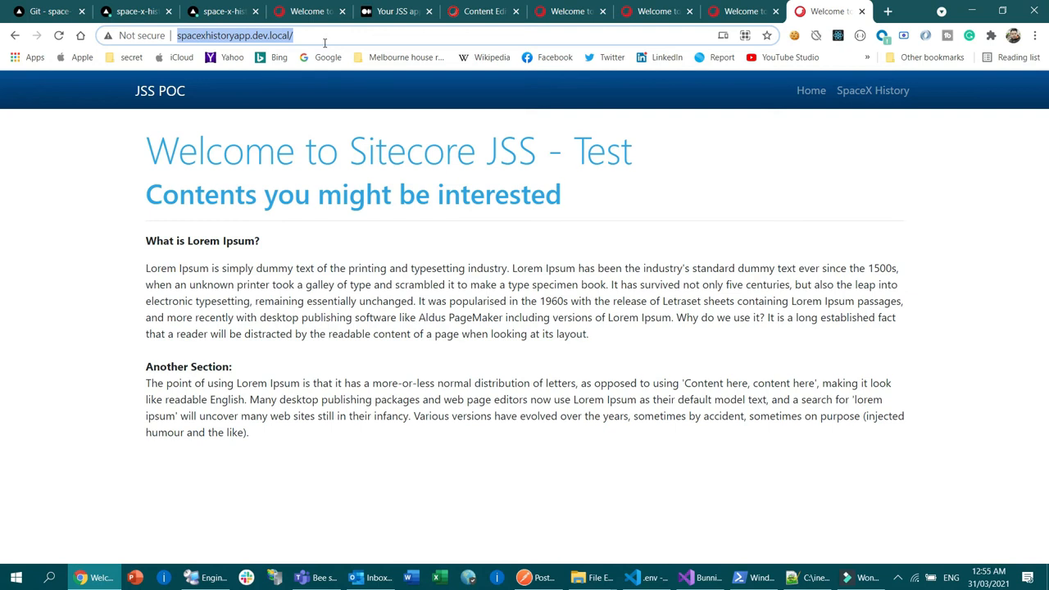
click(324, 41)
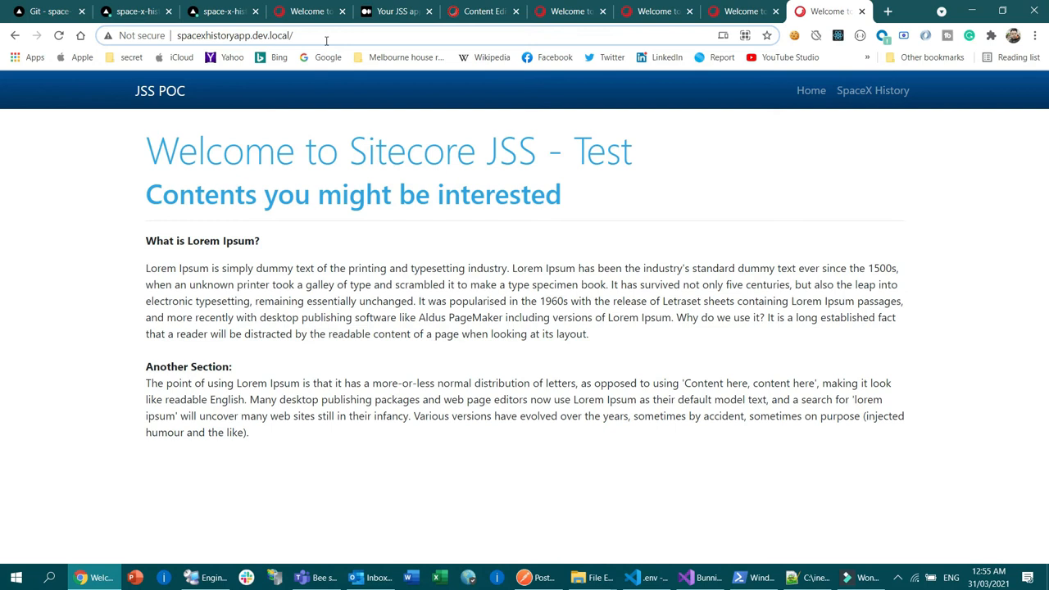
click(321, 37)
drag(178, 37, 400, 37)
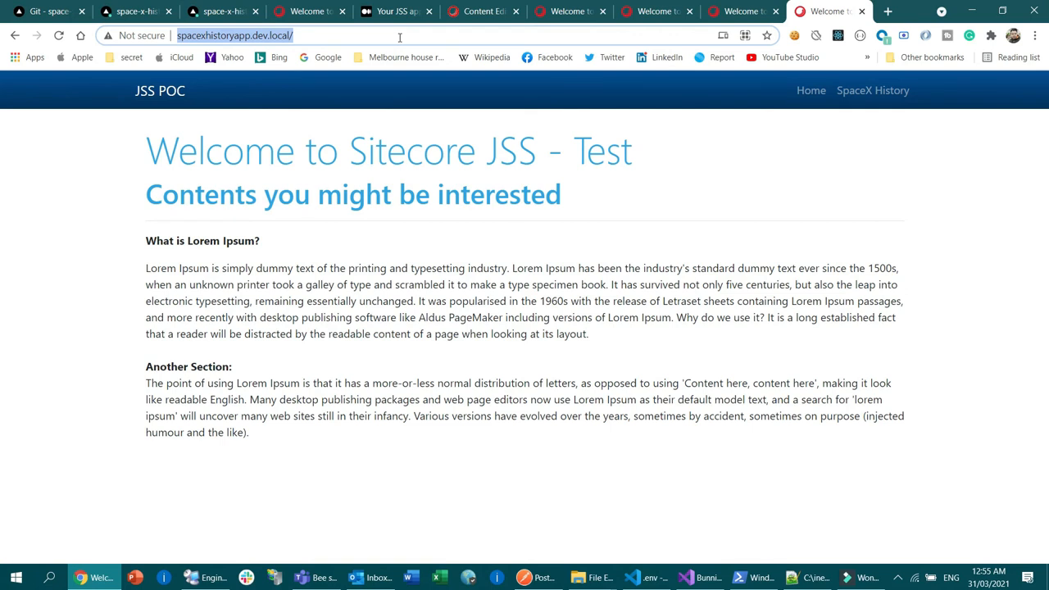
click(243, 35)
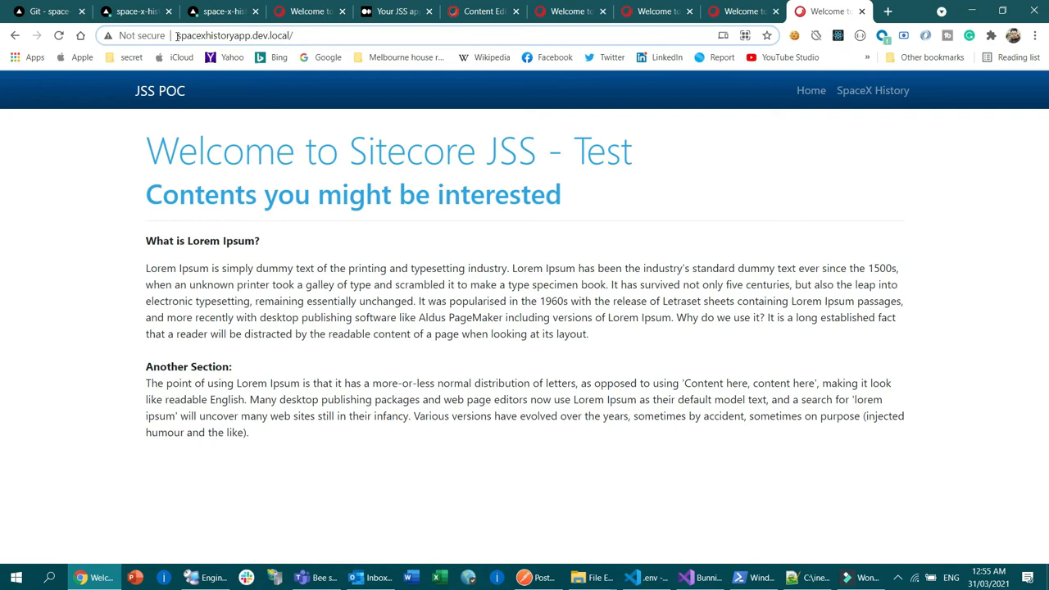
drag(176, 36, 288, 36)
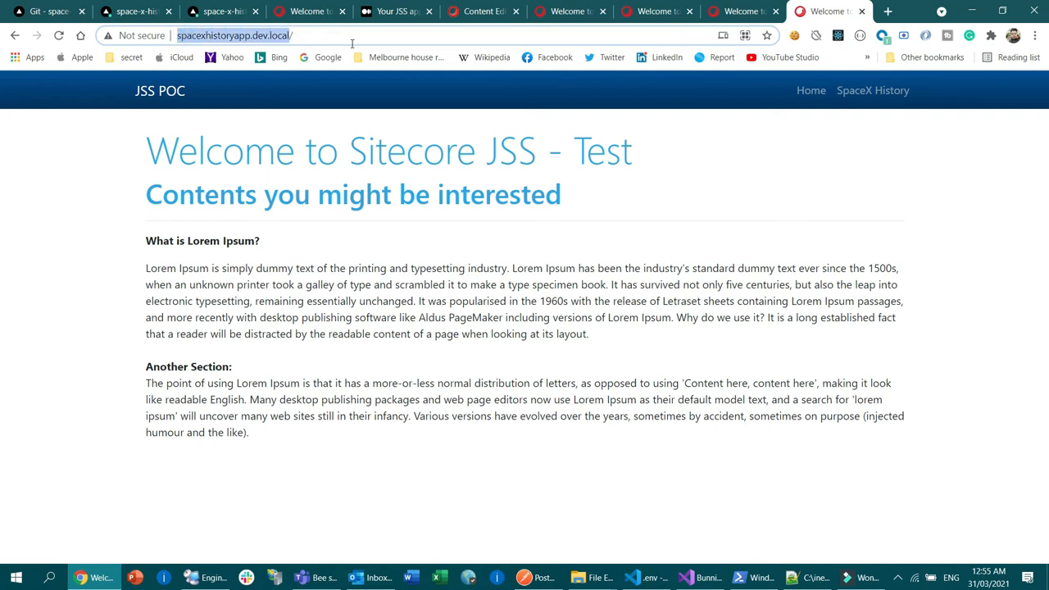
click(329, 35)
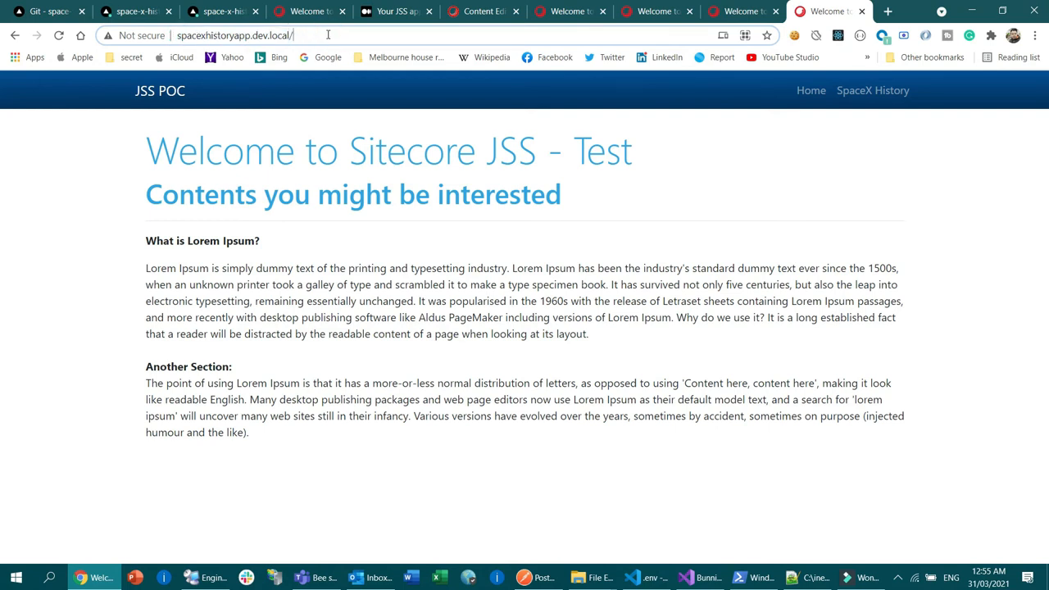
key(ctrl+a)
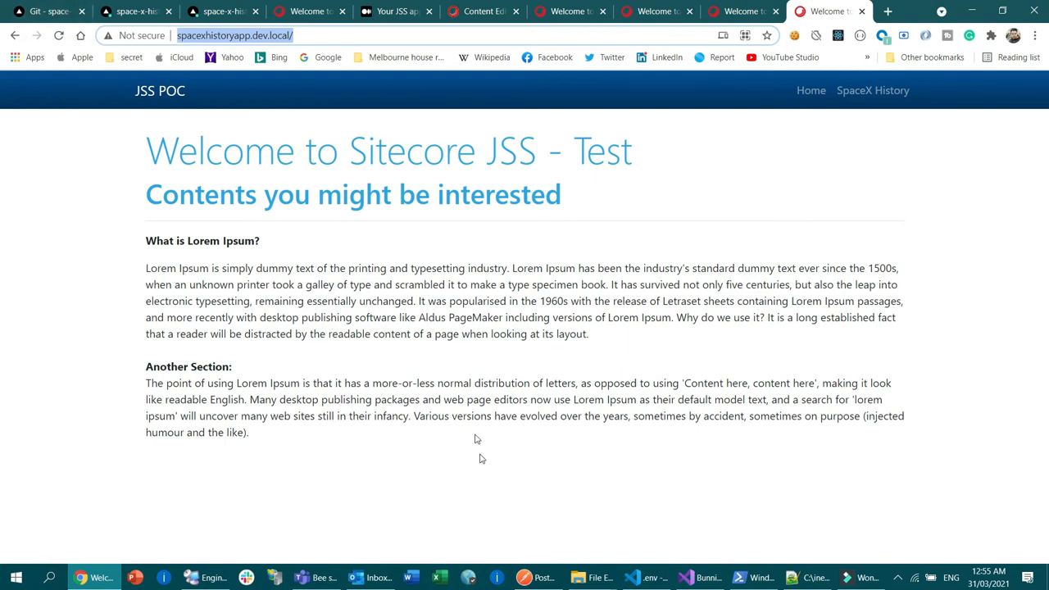
click(756, 577)
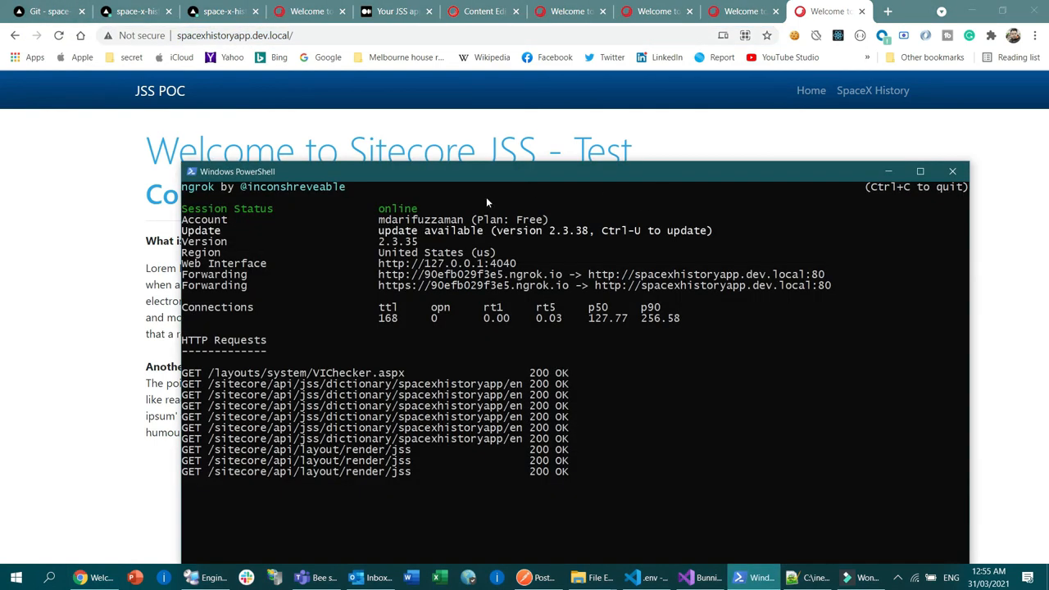
drag(451, 191, 568, 124)
click(670, 334)
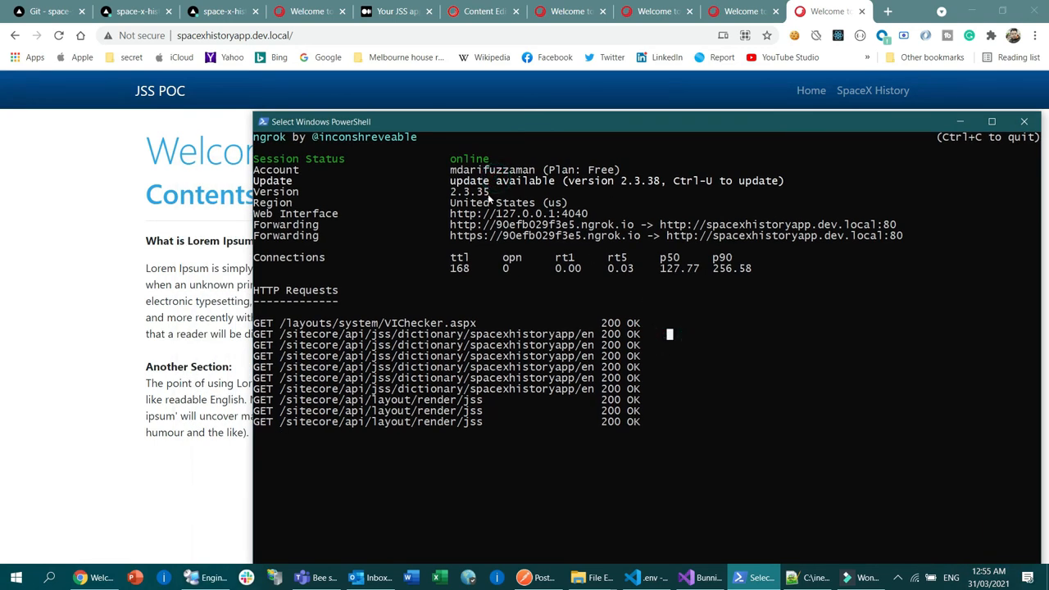
drag(254, 137, 278, 139)
click(363, 188)
drag(556, 462, 556, 457)
click(604, 203)
click(656, 225)
drag(657, 225, 877, 233)
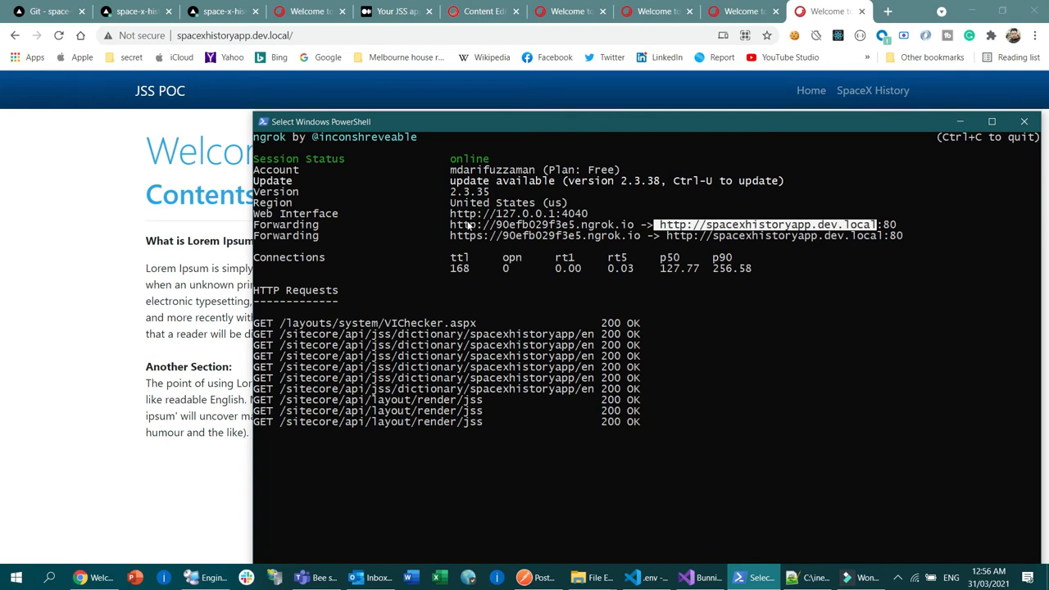
drag(450, 225, 633, 236)
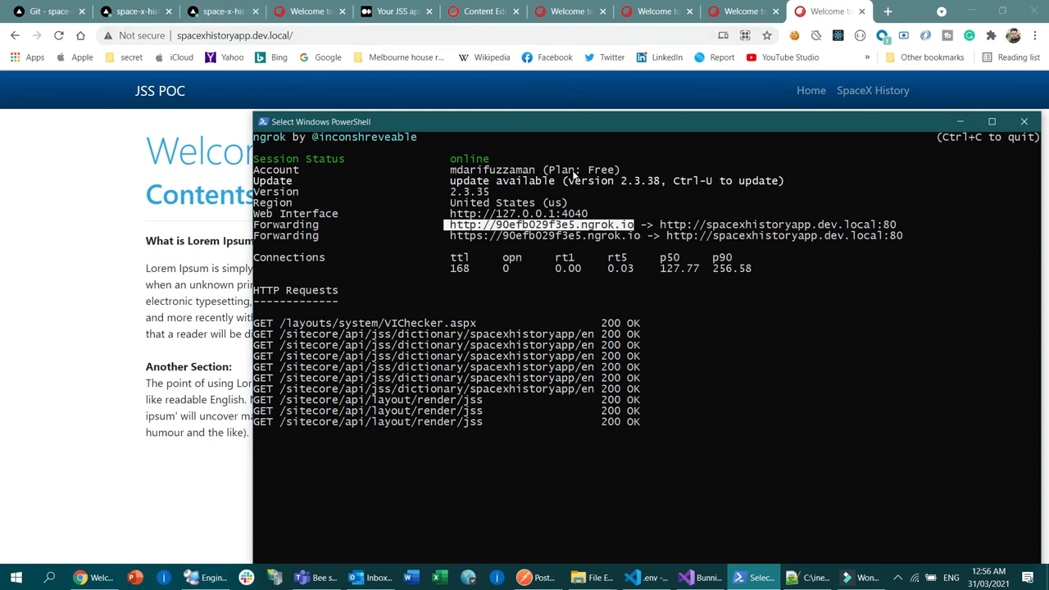
click(452, 224)
drag(452, 224, 633, 226)
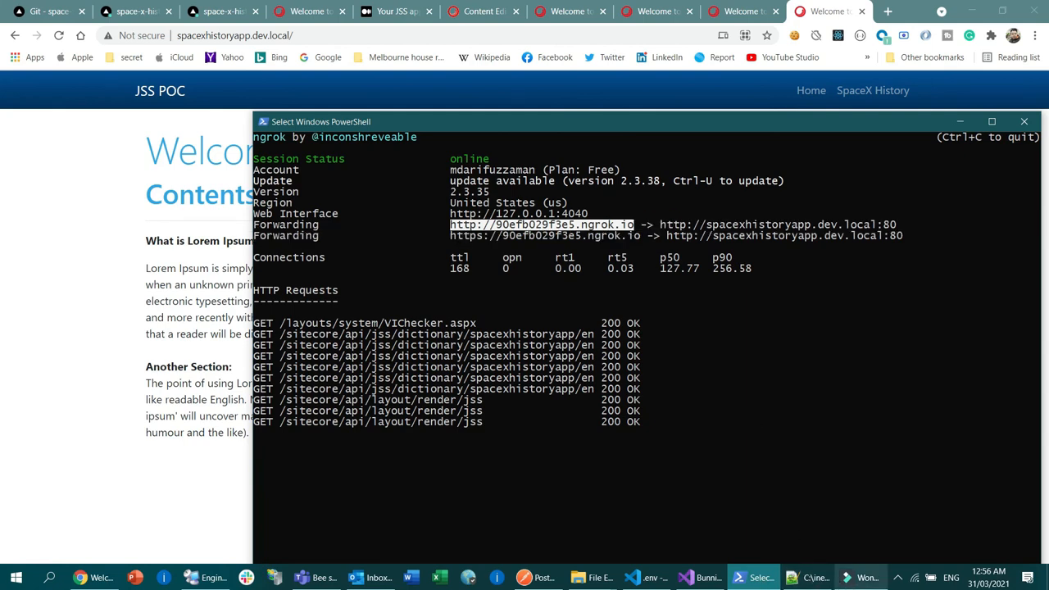
Step: Return to the .env file in Visual Studio Code and compare the SITECORE_API_HOST entry with the ngrok forwarding address
click(644, 578)
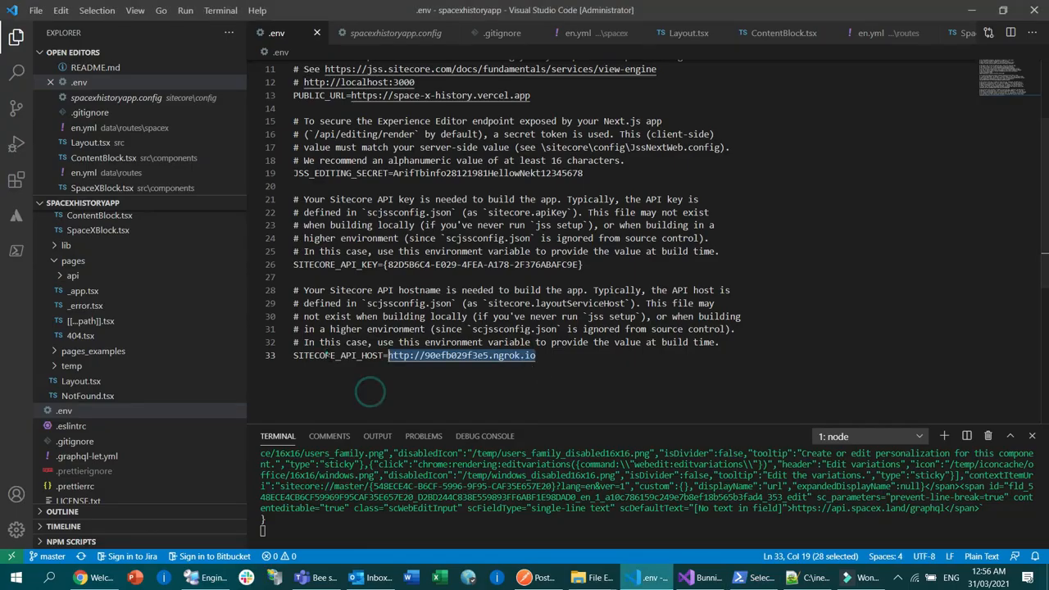
double_click(328, 355)
click(416, 395)
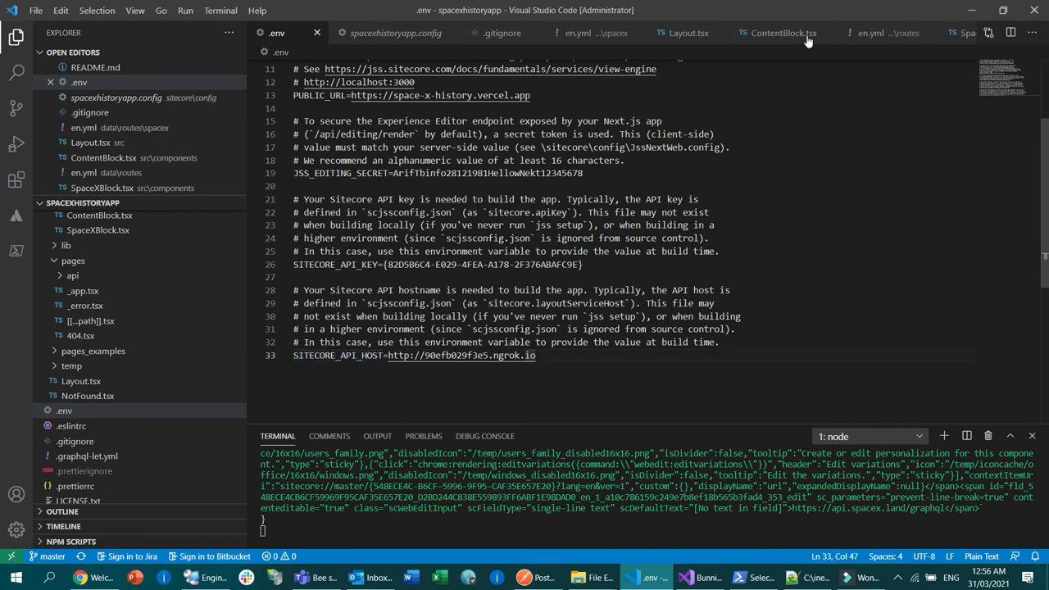
key(alt+Tab)
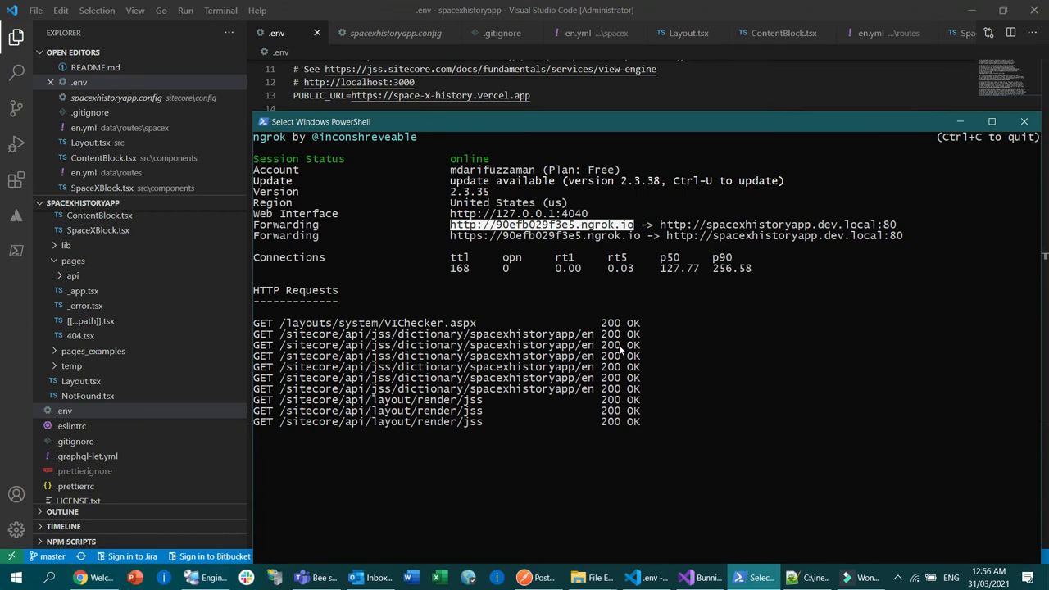
key(alt+Tab)
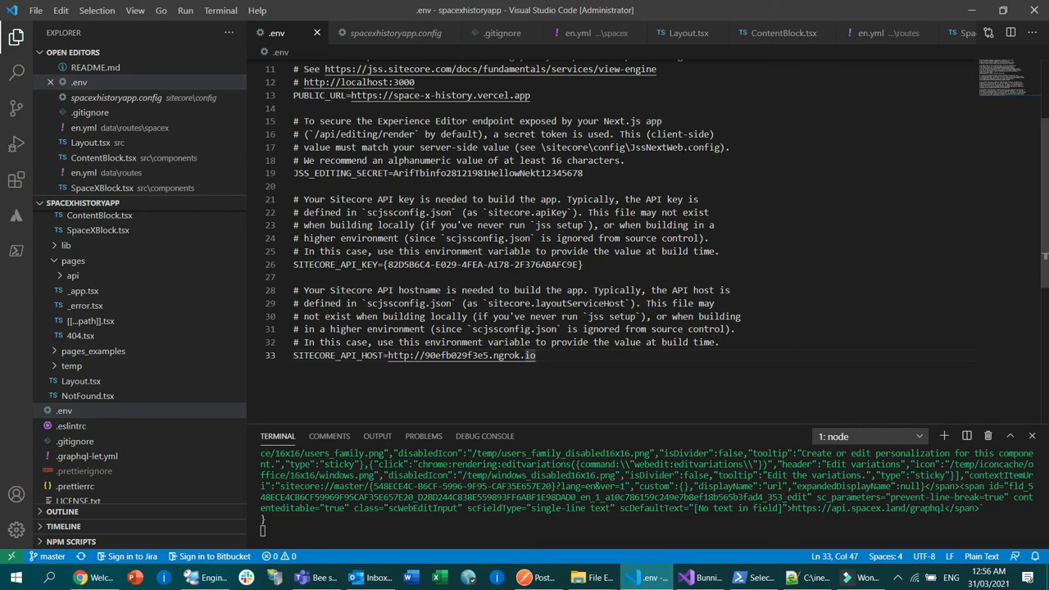
scroll(656, 237, up, 4)
click(606, 234)
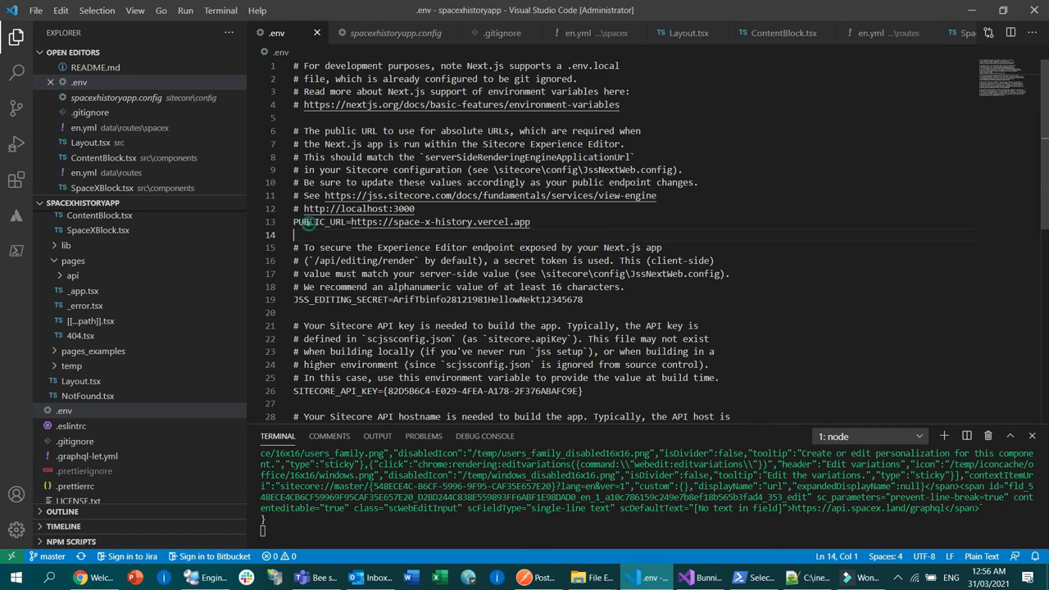
double_click(316, 222)
drag(551, 222, 353, 222)
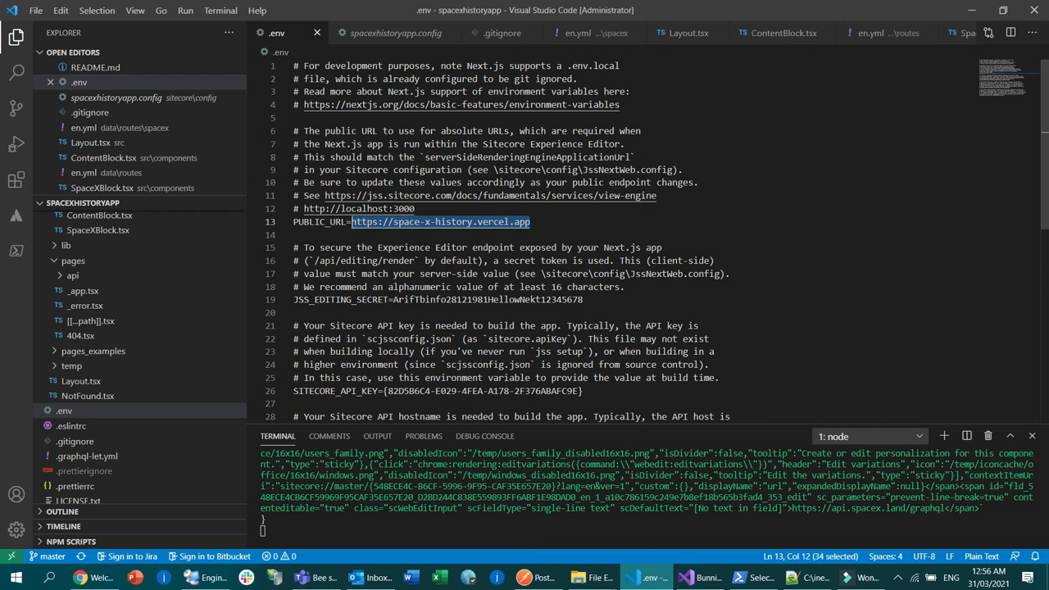
click(695, 236)
scroll(694, 236, down, 2)
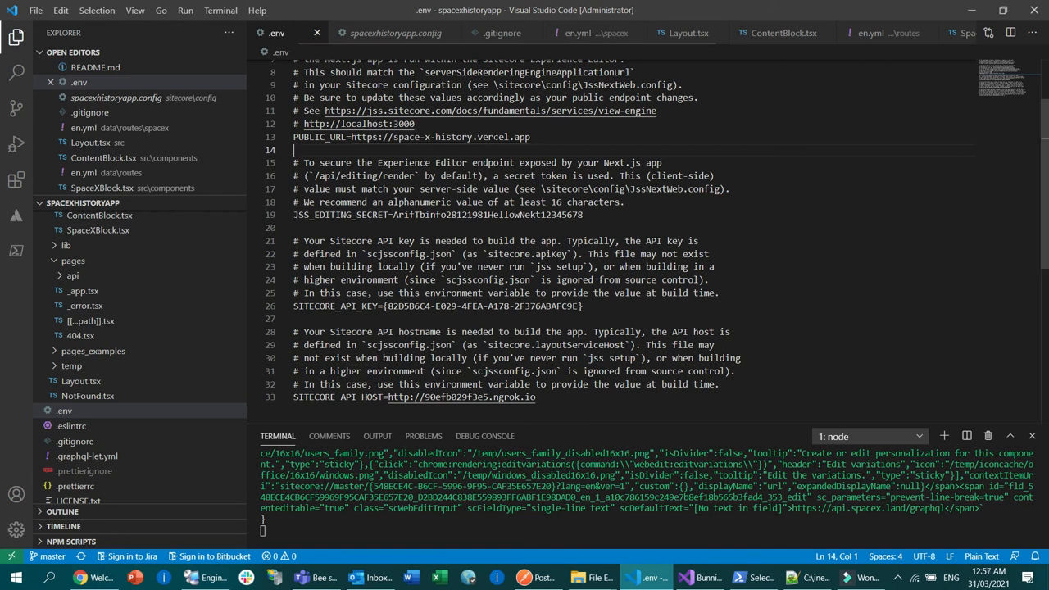
scroll(495, 156, down, 5)
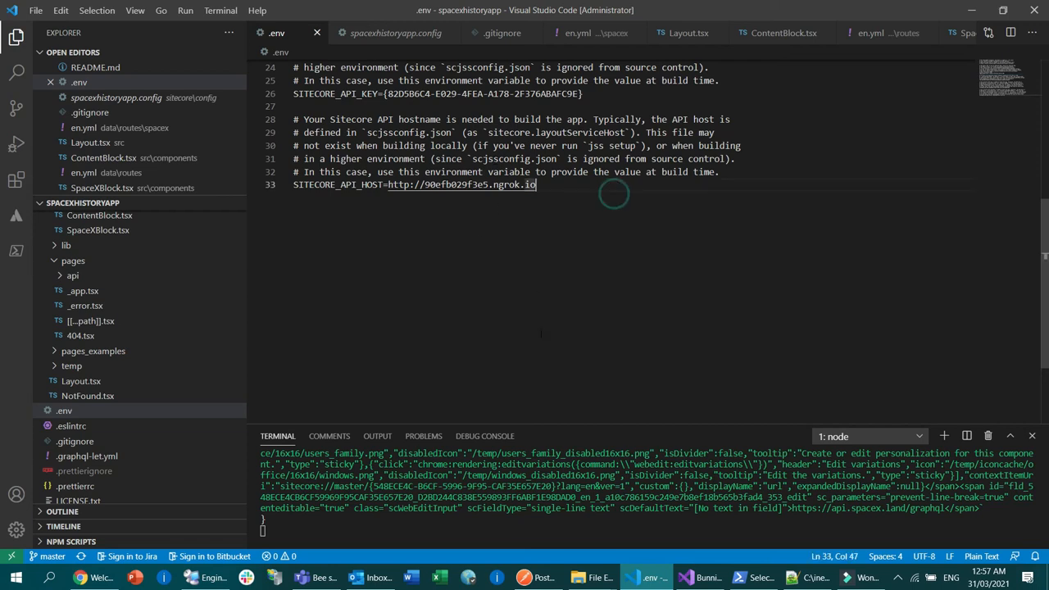
Step: Switch to the deployed space-x-history.vercel.app site in the browser and open its SpaceX History page
click(98, 578)
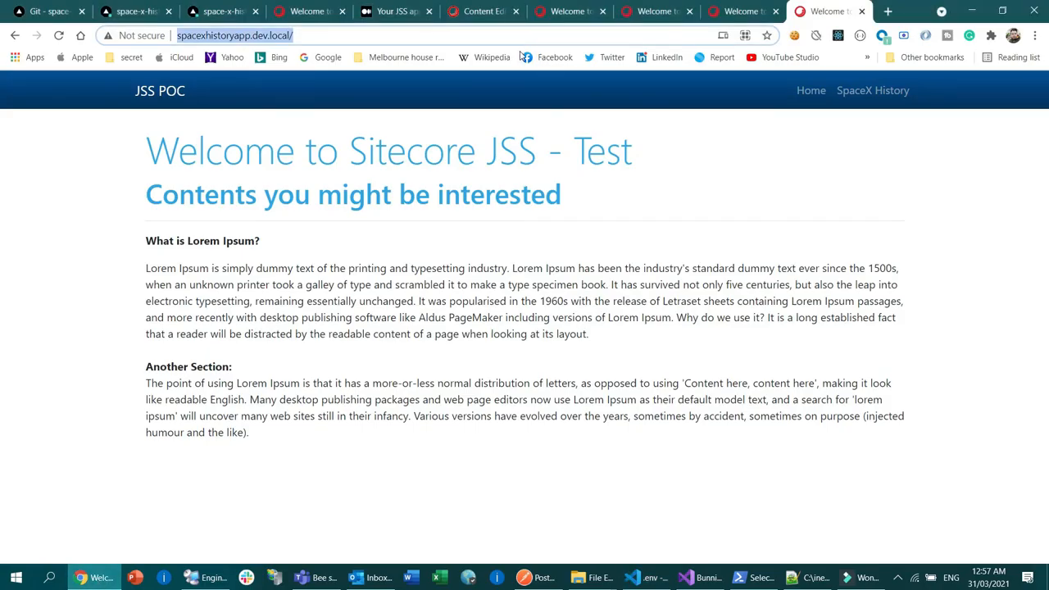
click(305, 12)
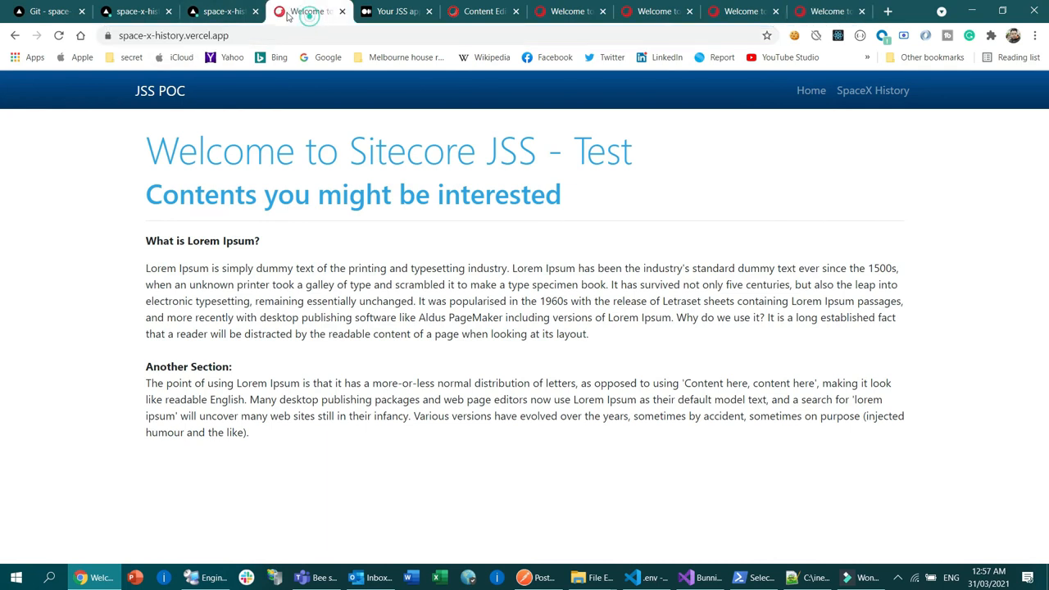
click(860, 92)
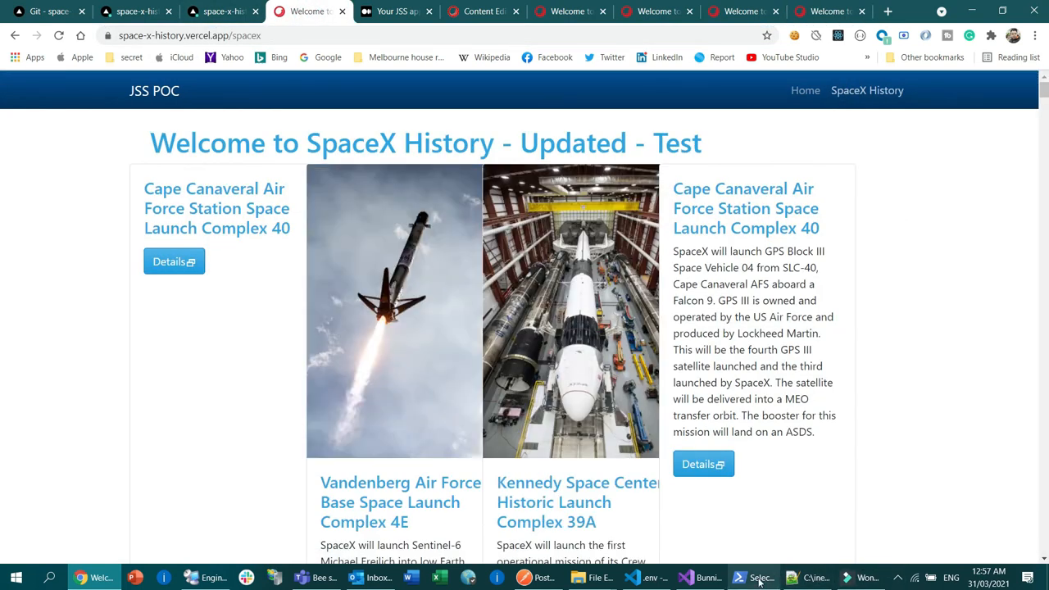
Step: Reload the deployed SpaceX History page and examine the HTTP requests in the ngrok session in Windows PowerShell
click(750, 578)
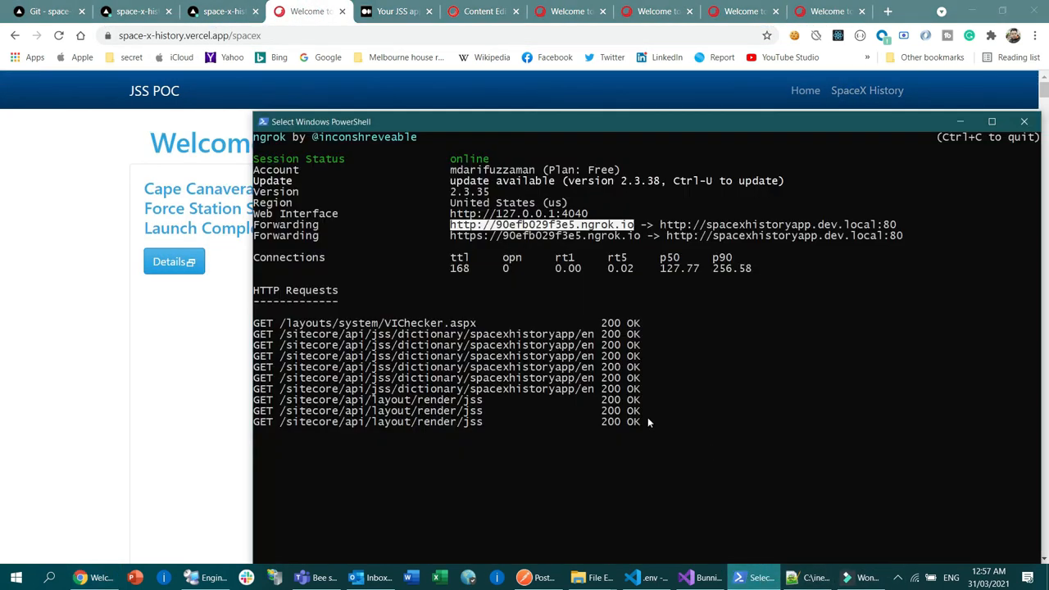
click(59, 36)
key(alt+Tab)
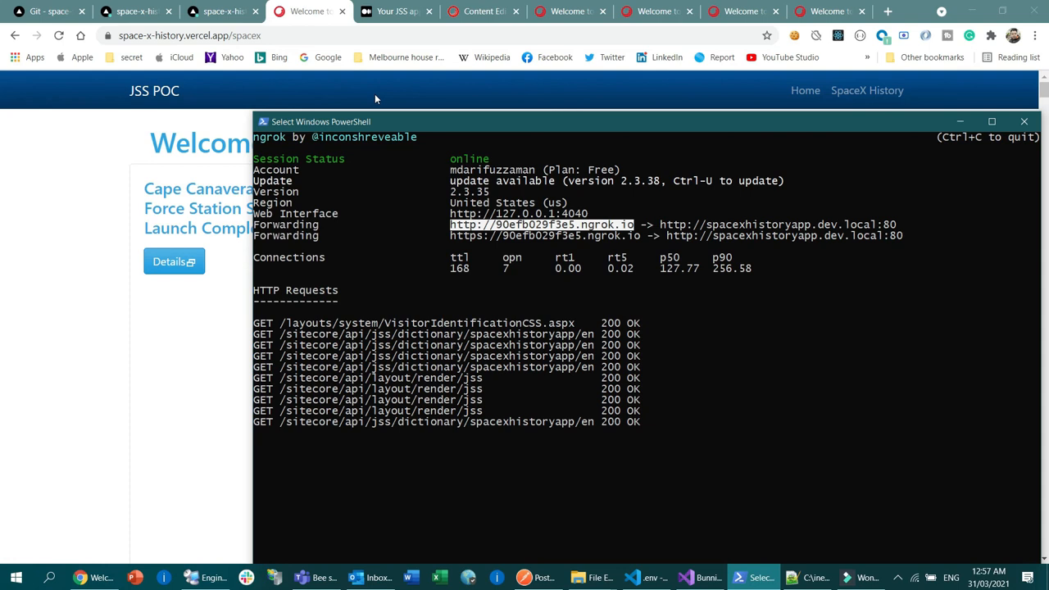
Step: Highlight the main heading on the deployed SpaceX History page and check the ngrok session in Windows PowerShell before returning to the page
click(98, 154)
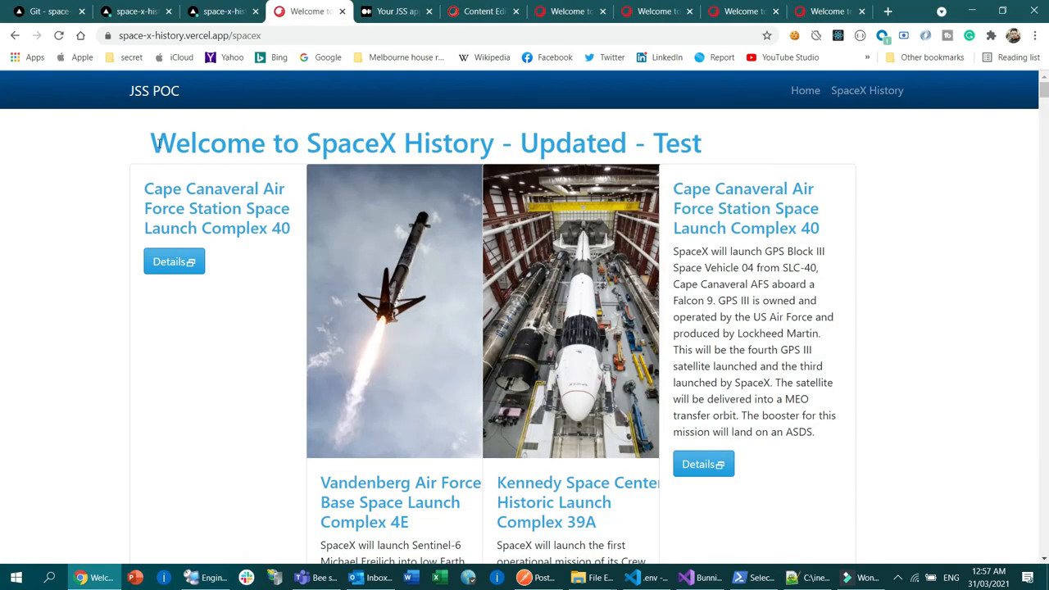
drag(151, 143, 723, 133)
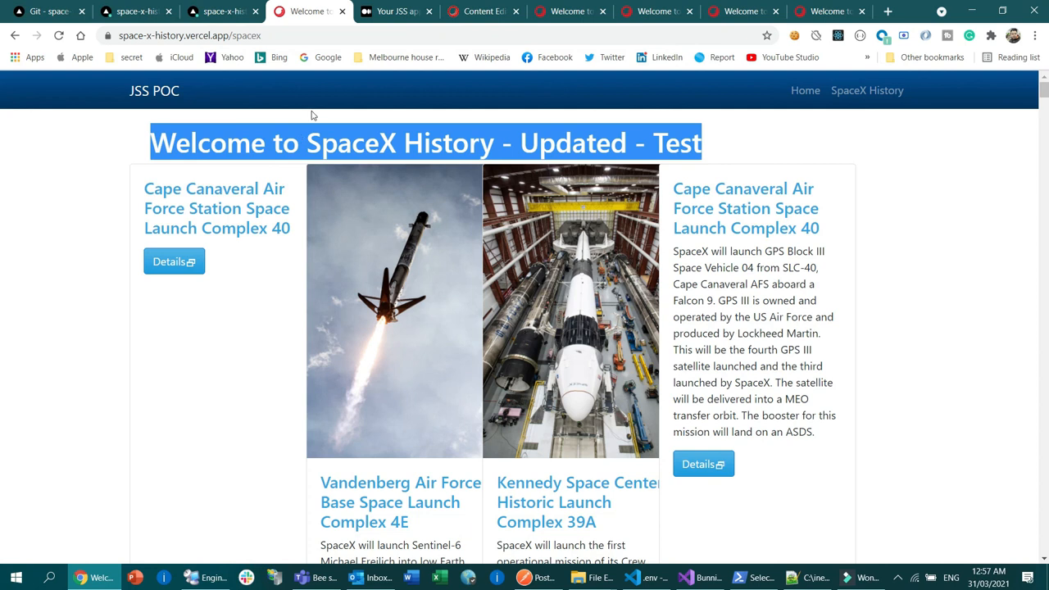
key(alt+Tab)
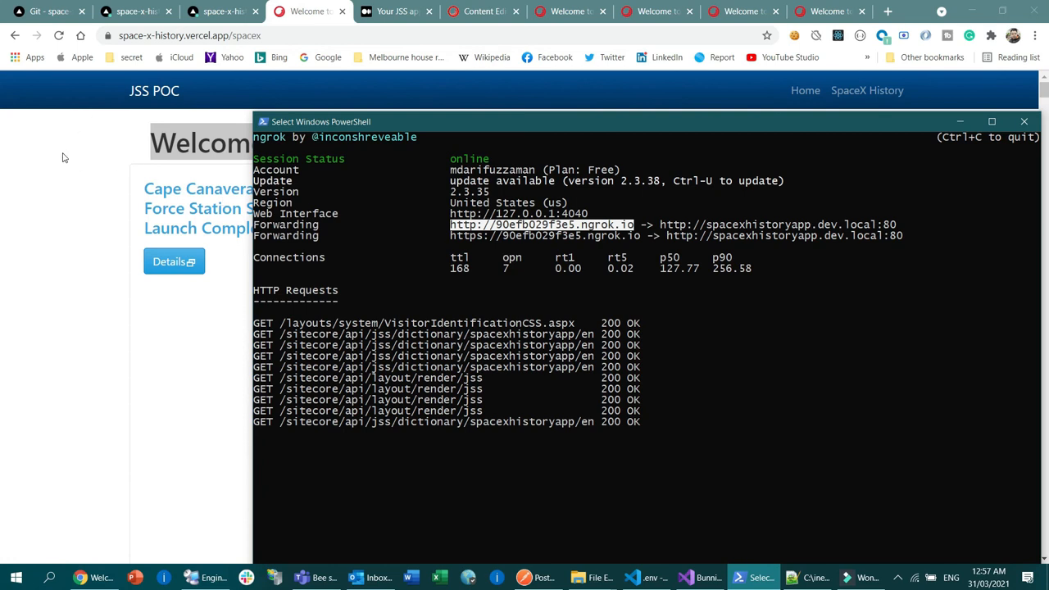
key(alt+Tab)
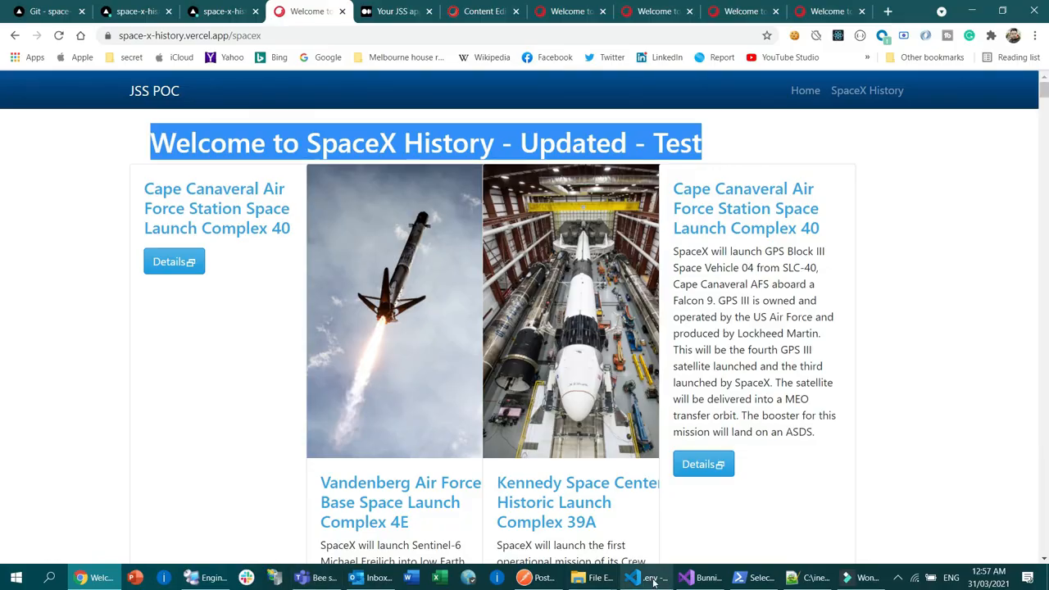
Step: Switch to the .env file in Visual Studio Code, highlight part of an entry, and return to the deployed site in the browser
click(654, 582)
drag(545, 185, 388, 185)
key(alt+Tab)
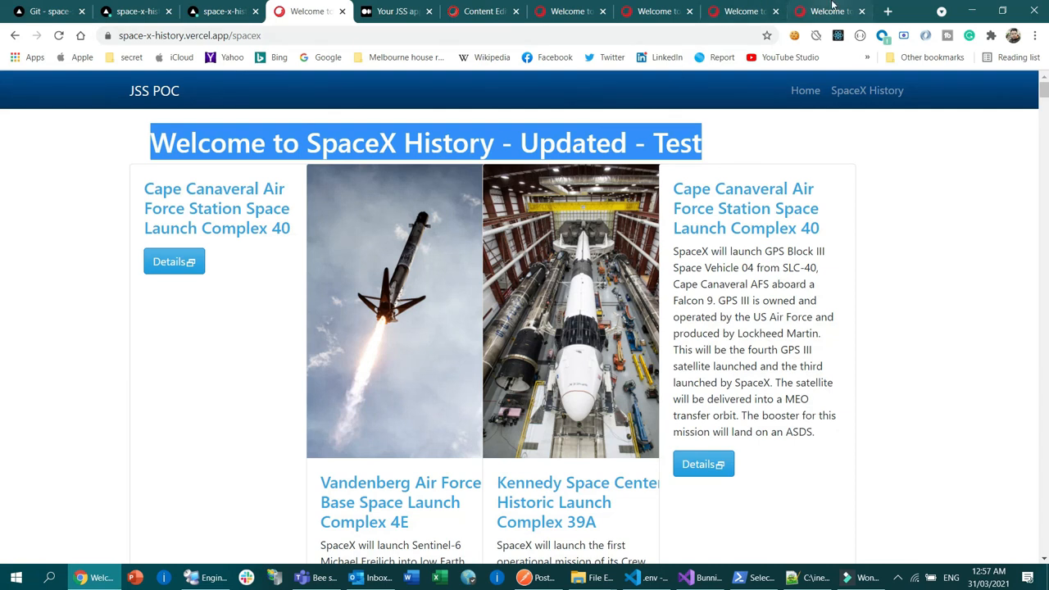
Step: Show the locally hosted site's home page in the browser and highlight its address spacexhistoryapp.dev.local
click(832, 10)
click(325, 35)
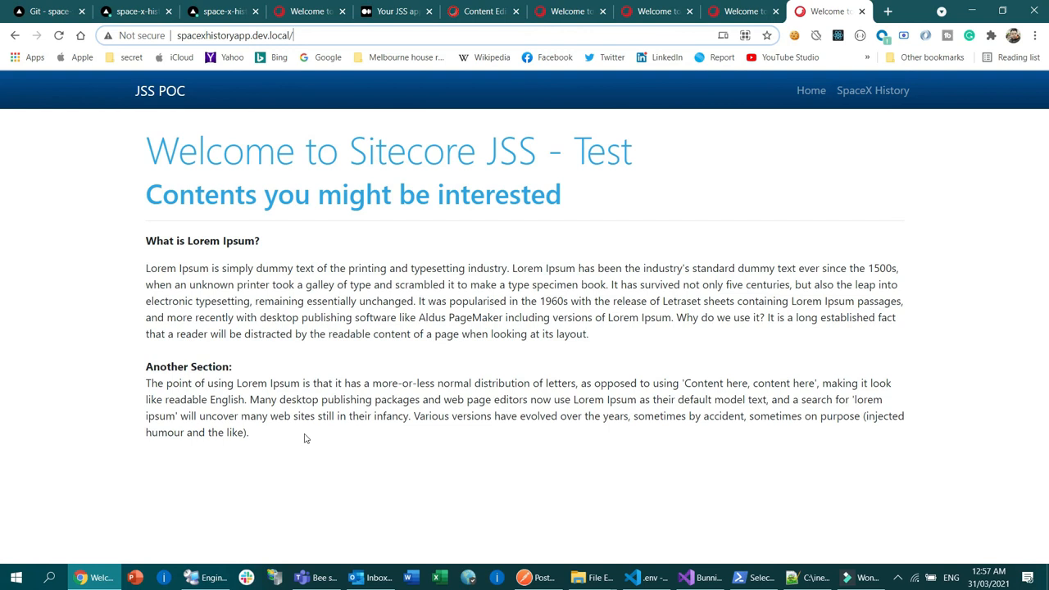
click(312, 35)
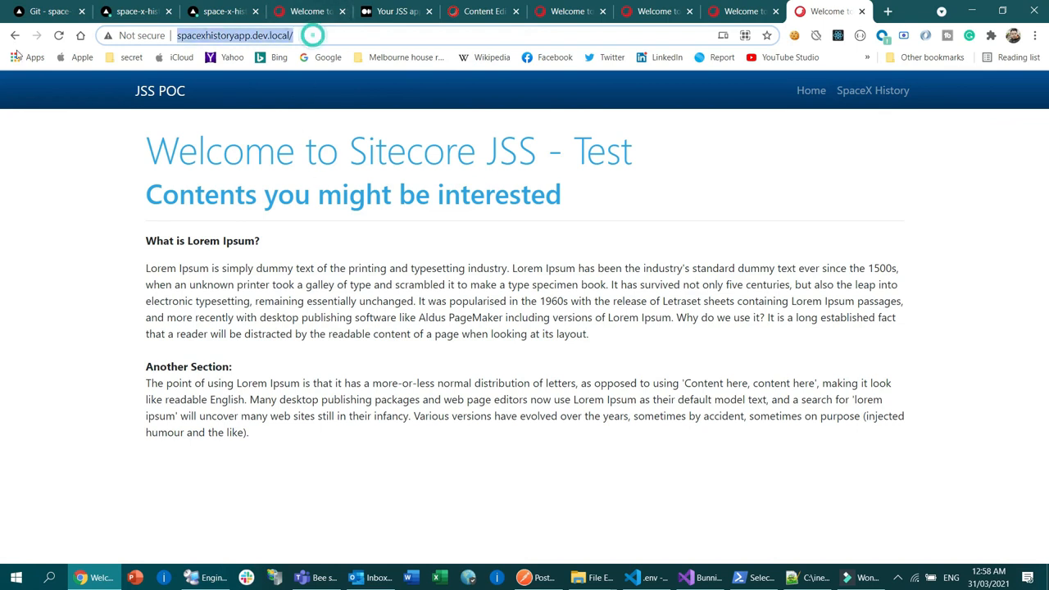
Step: View the home and spacex pages in the Sitecore Experience Editor, and return to the spacexhistoryapp.dev.local site
key(ctrl+shift+Tab)
key(ctrl+shift+Tab)
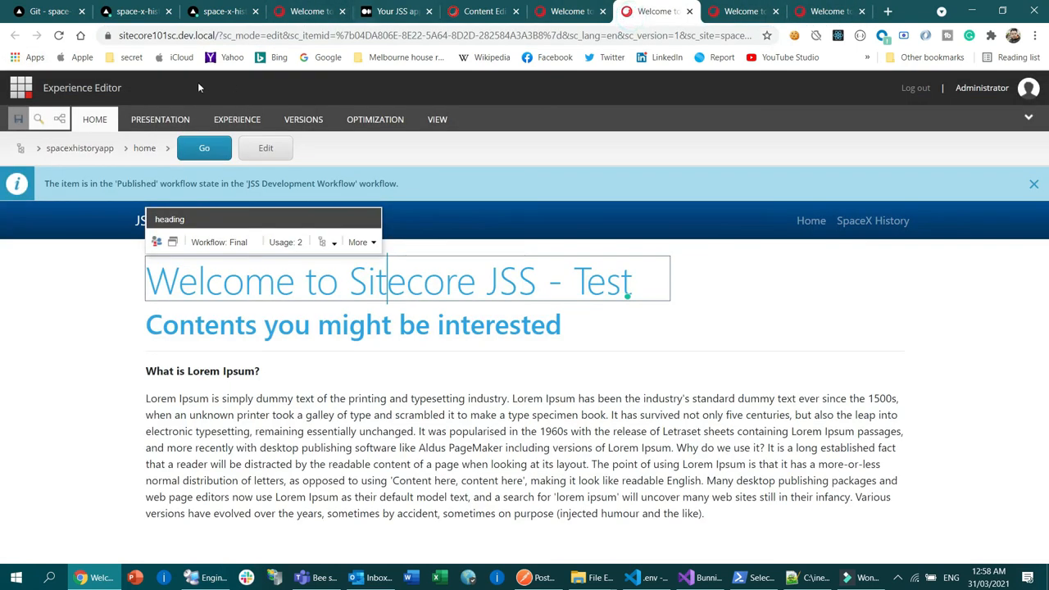
click(566, 13)
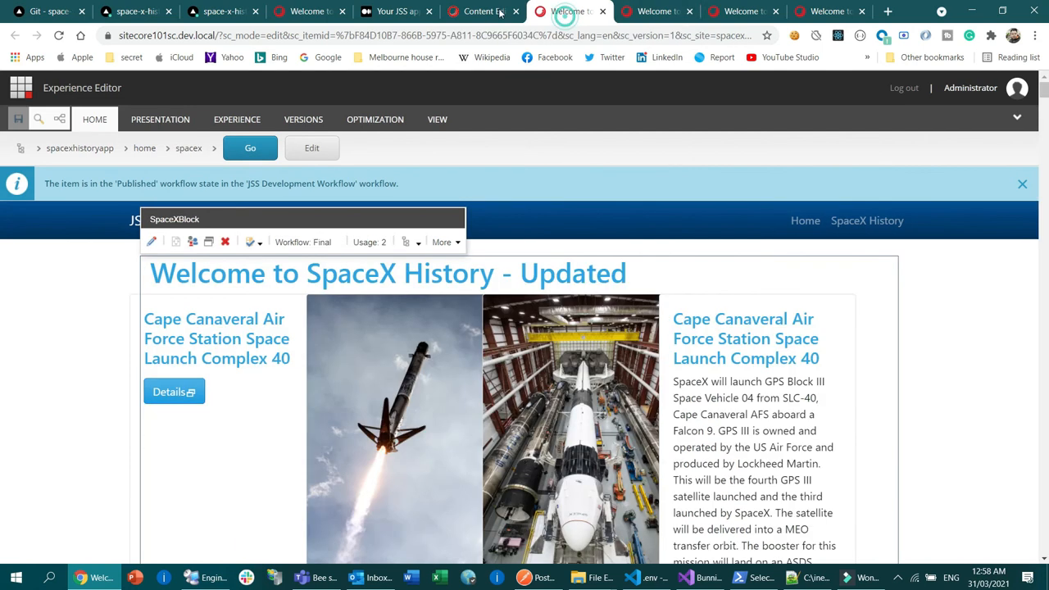
click(824, 12)
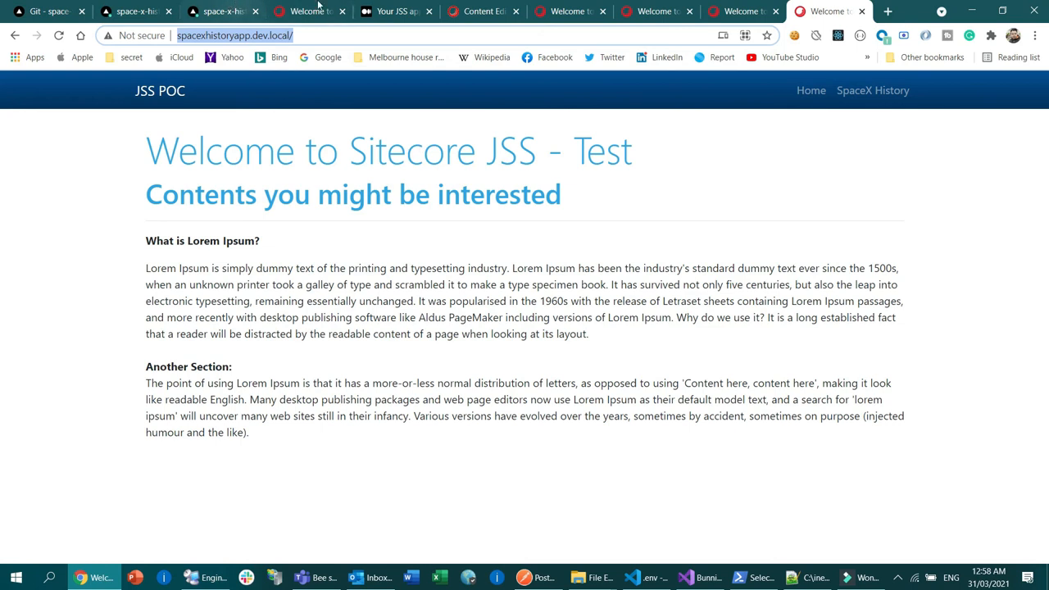
Step: Reload the deployed SpaceX History page, go to the site's Home page, and examine the ngrok HTTP requests in Windows PowerShell
click(318, 7)
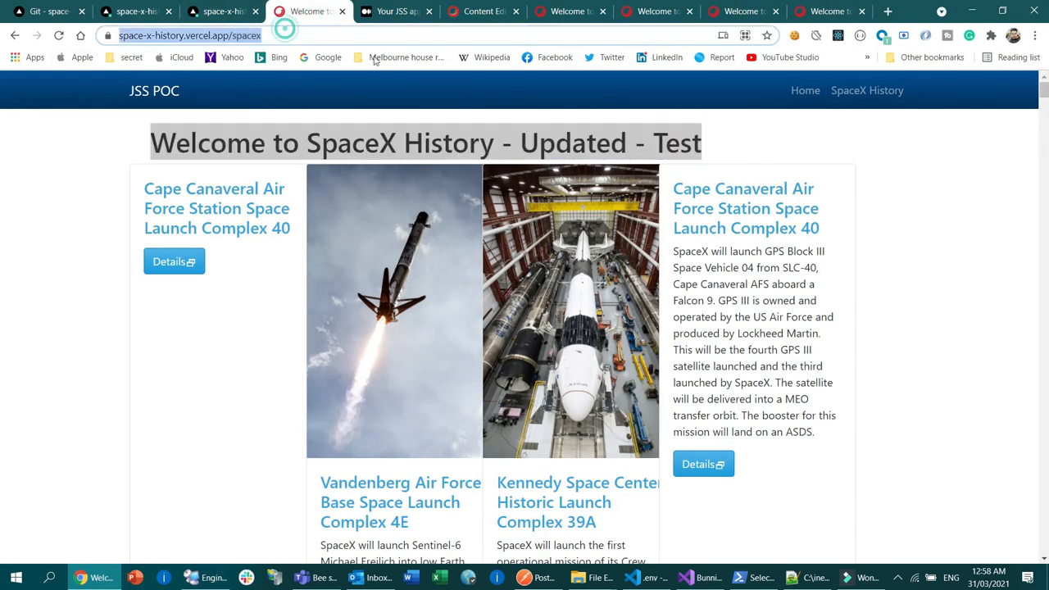
key(F5)
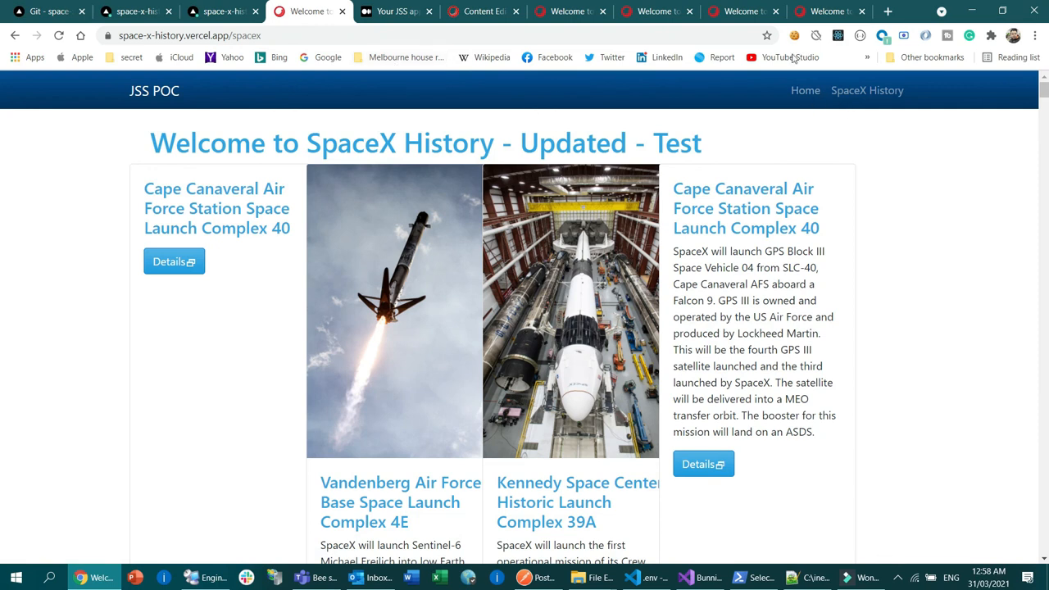
click(806, 90)
click(753, 578)
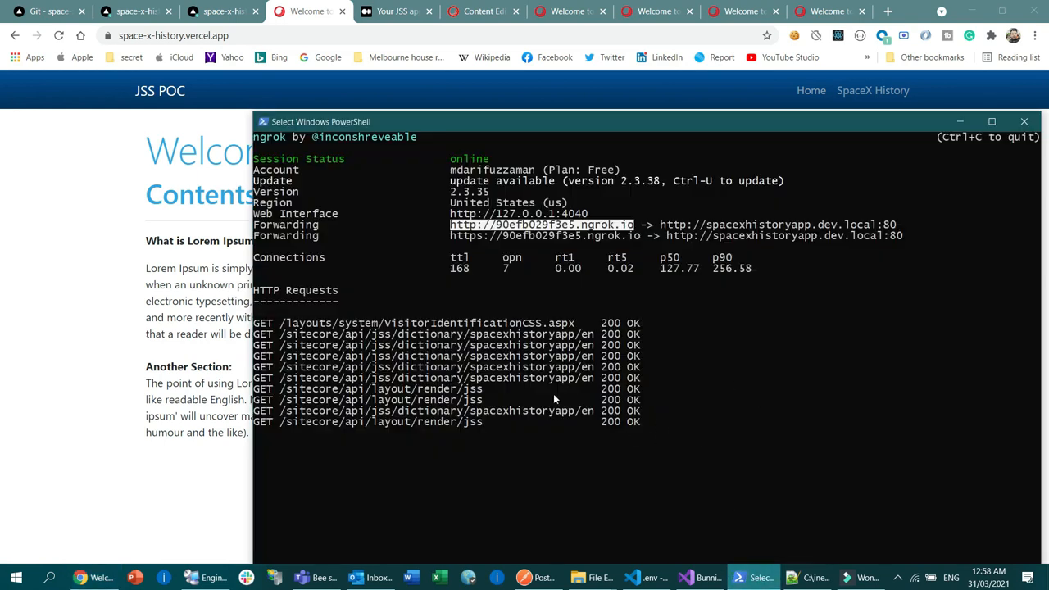
Step: Reload the deployed Home page, check the ngrok HTTP requests again, and return to the browser
click(60, 36)
key(alt+Tab)
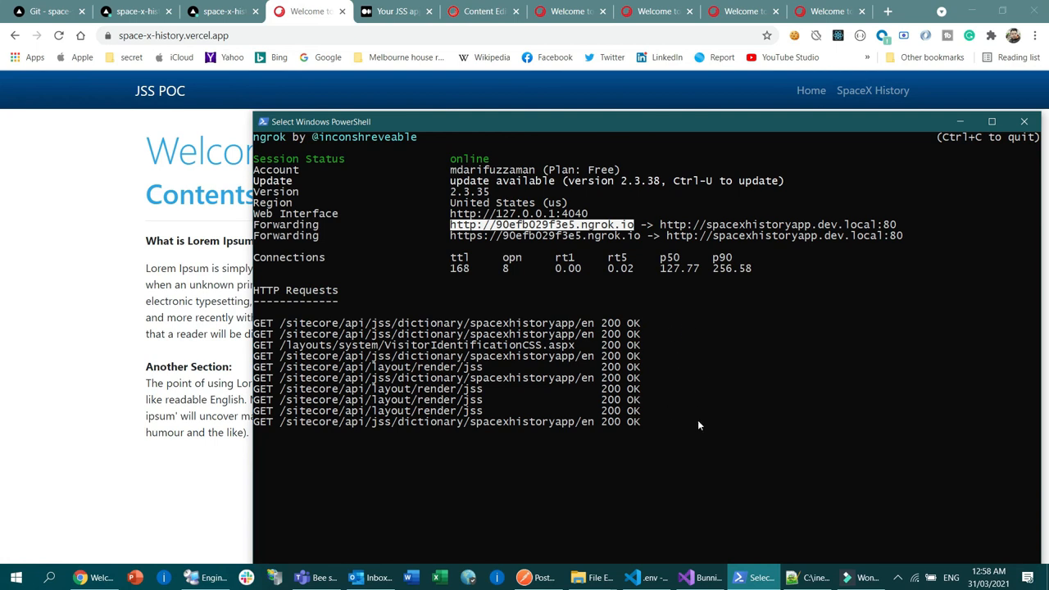
click(62, 236)
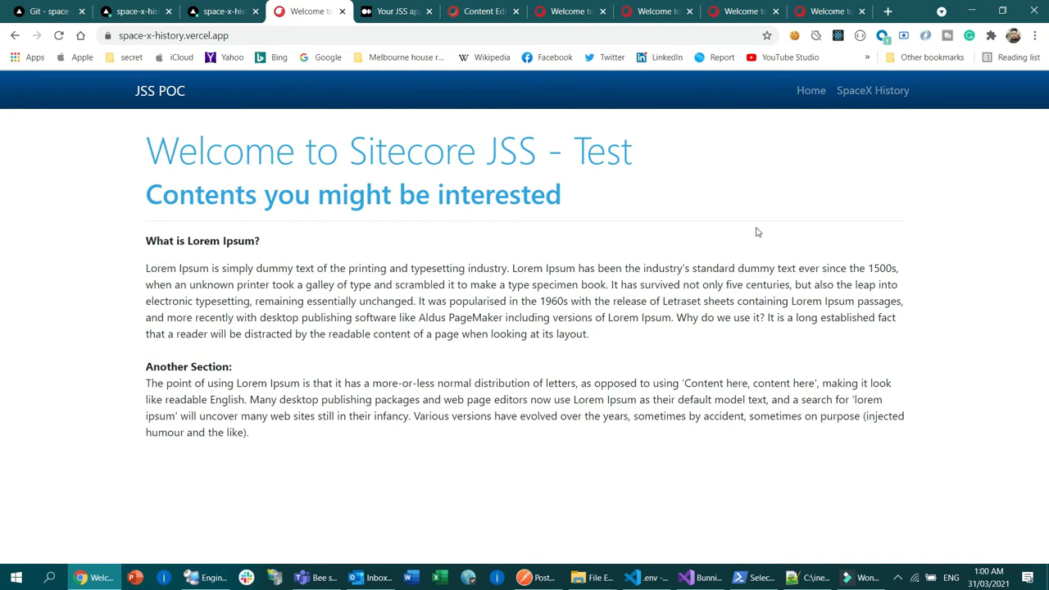
mouse_move(867, 583)
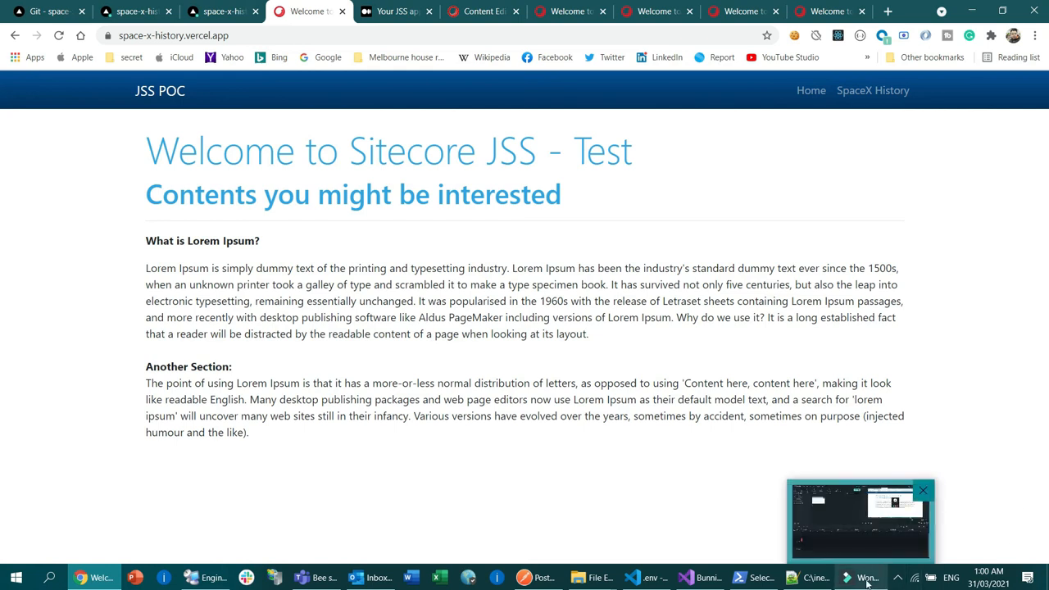
click(897, 578)
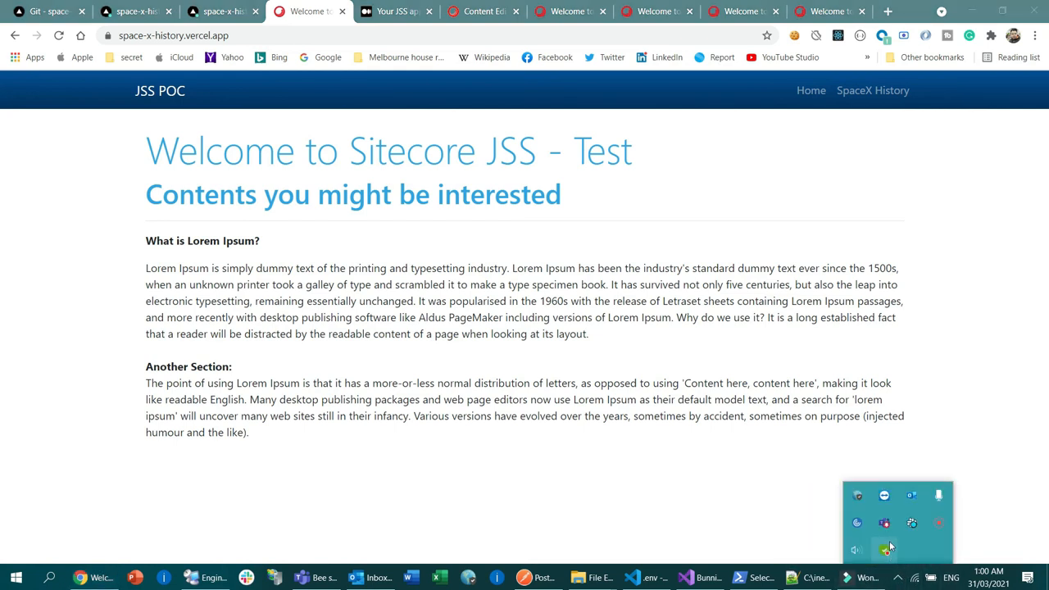